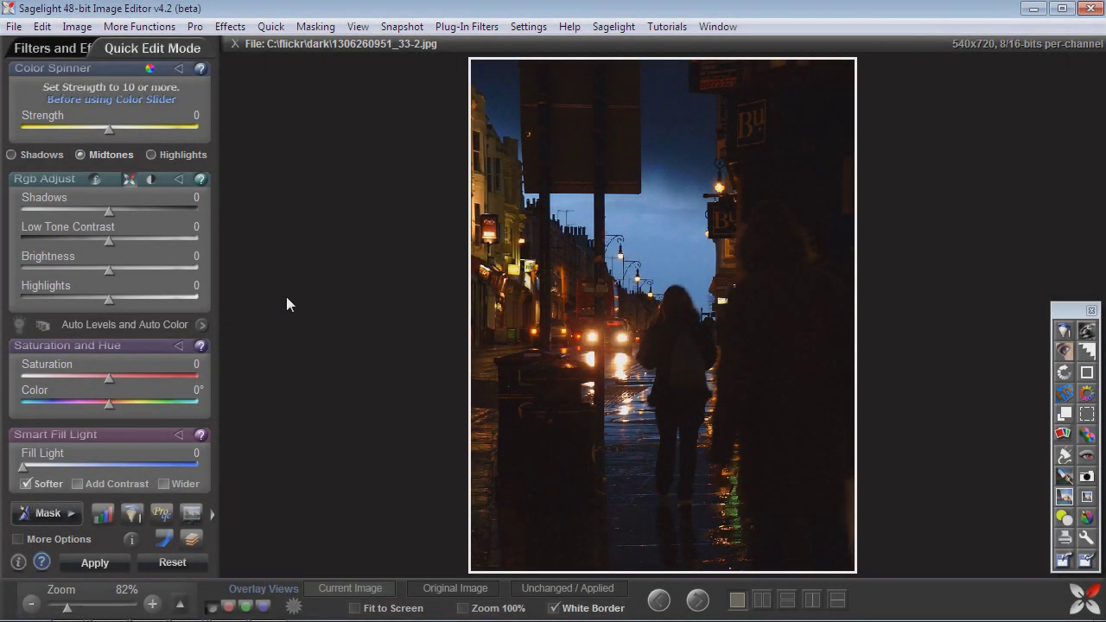
# - Start the Bokeh/Lens Blur filter on the street photo and view the available aperture shapes
pyautogui.click(196, 26)
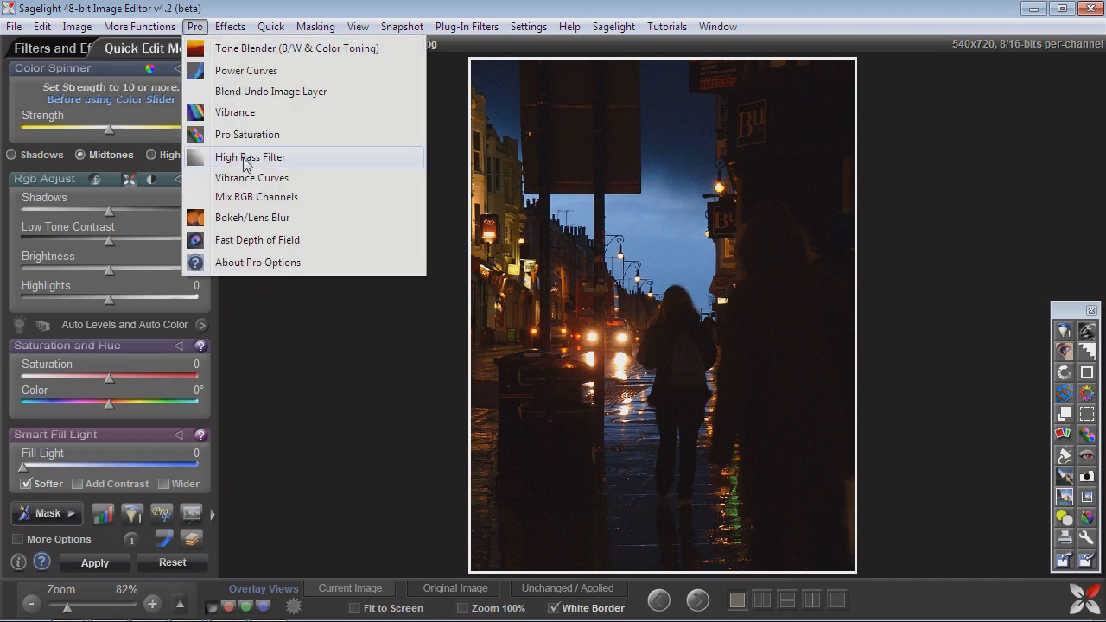
pyautogui.click(251, 216)
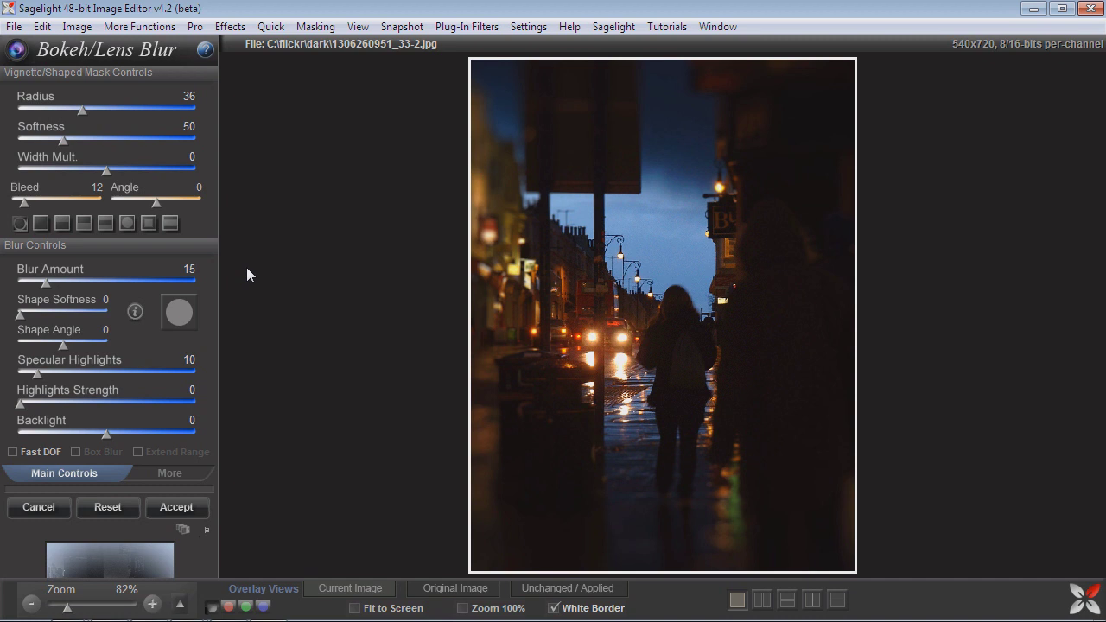
pyautogui.click(177, 312)
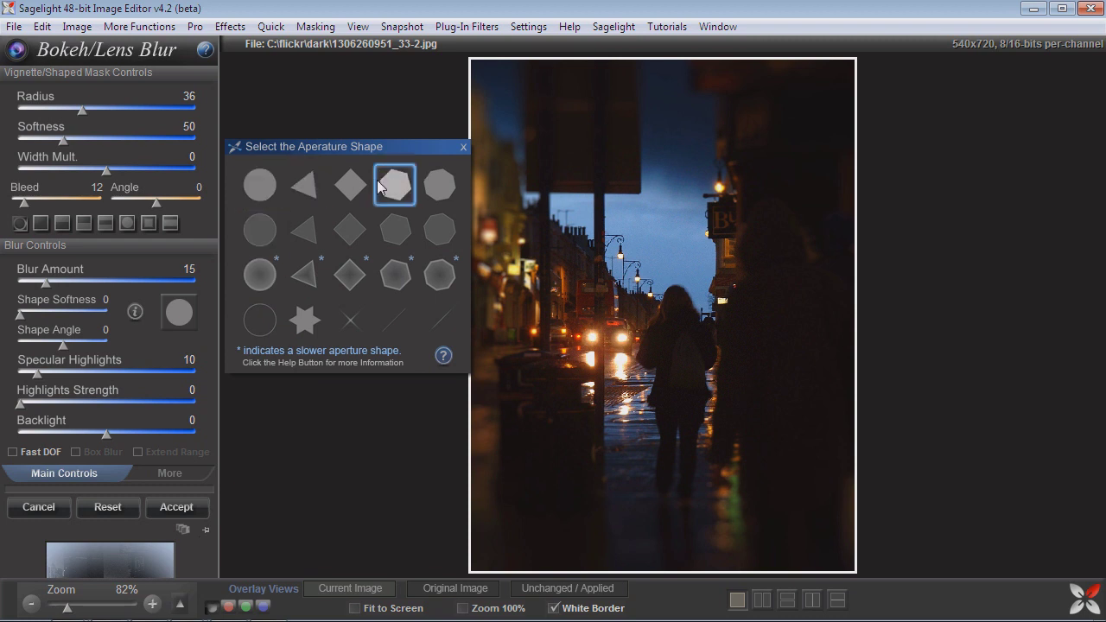
pyautogui.click(463, 148)
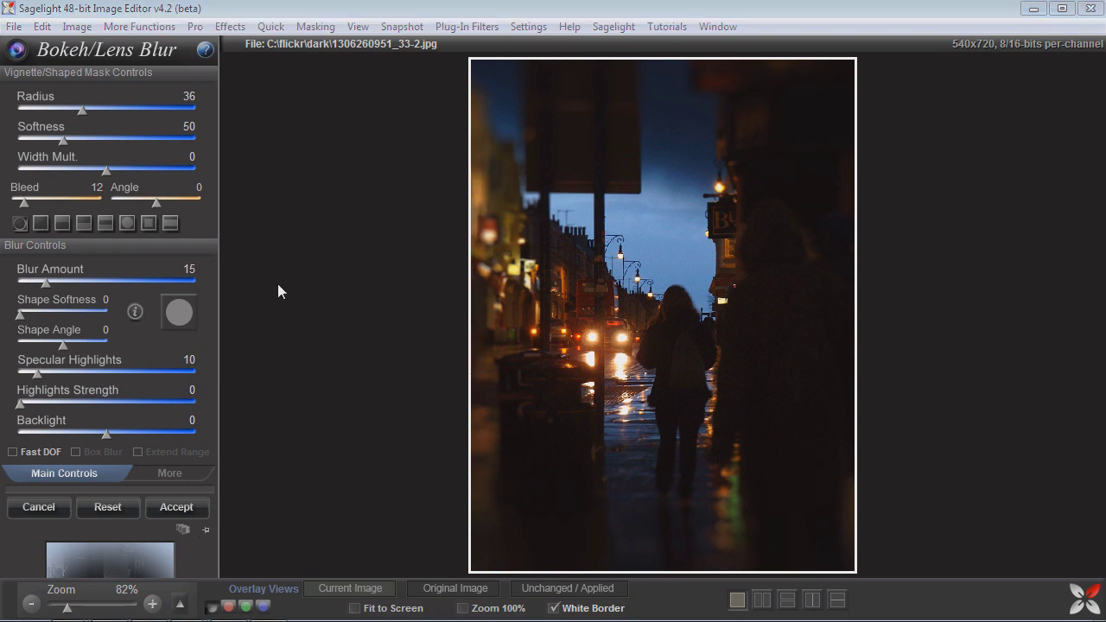
pyautogui.click(179, 312)
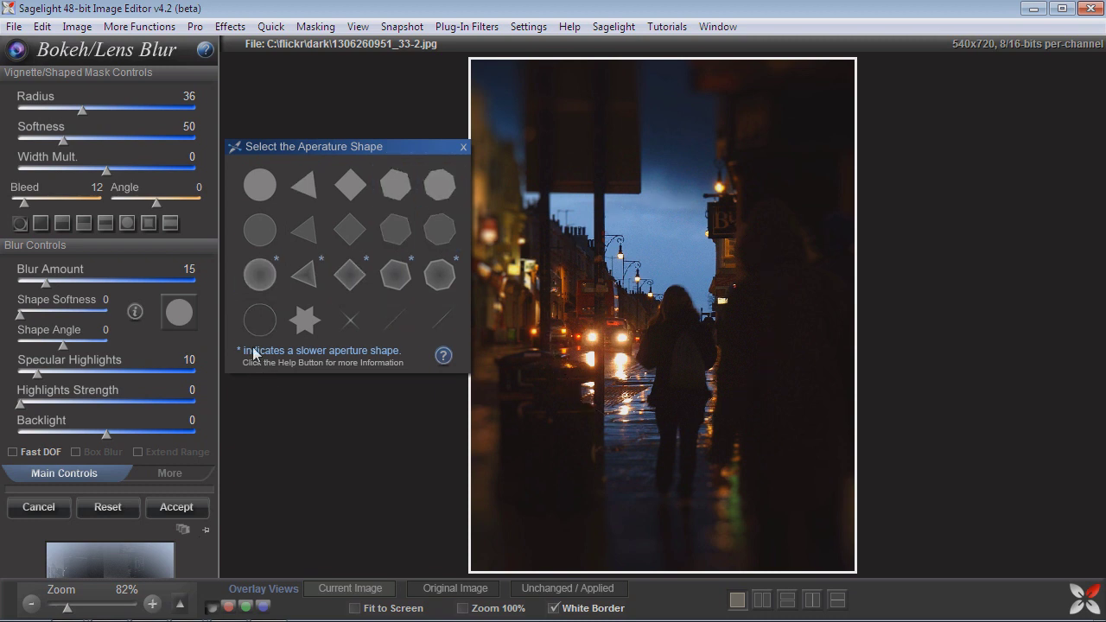
pyautogui.click(178, 312)
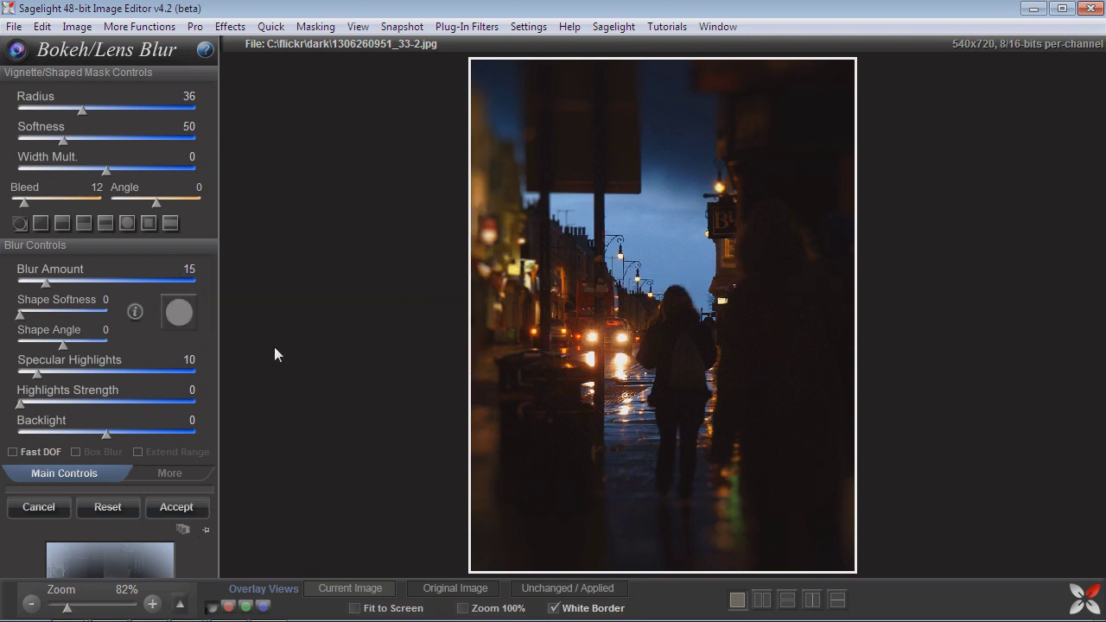
# - Shrink the circular vignette mask to radius 15 and center it on the walking figure
pyautogui.moveTo(597, 308)
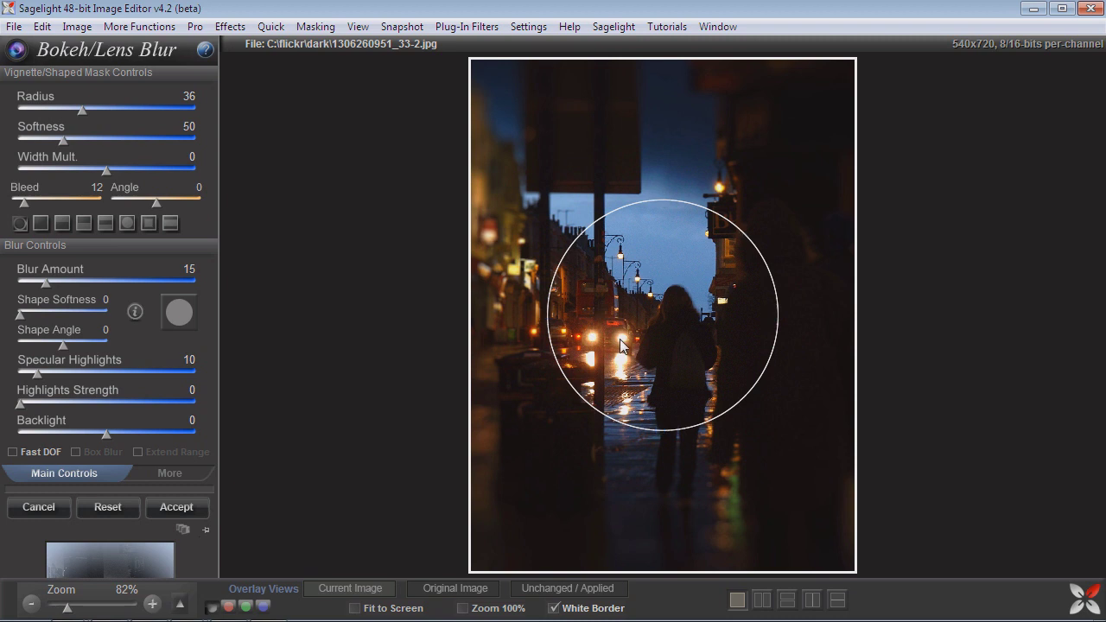
pyautogui.scroll(-5, 639, 328)
pyautogui.moveTo(666, 325)
pyautogui.mouseDown()
pyautogui.moveTo(651, 339)
pyautogui.moveTo(677, 347)
pyautogui.moveTo(605, 367)
pyautogui.moveTo(582, 192)
pyautogui.moveTo(716, 415)
pyautogui.moveTo(593, 406)
pyautogui.moveTo(597, 177)
pyautogui.moveTo(666, 311)
pyautogui.moveTo(586, 451)
pyautogui.moveTo(621, 167)
pyautogui.moveTo(742, 369)
pyautogui.moveTo(610, 354)
pyautogui.moveTo(693, 323)
pyautogui.moveTo(683, 326)
pyautogui.mouseUp()
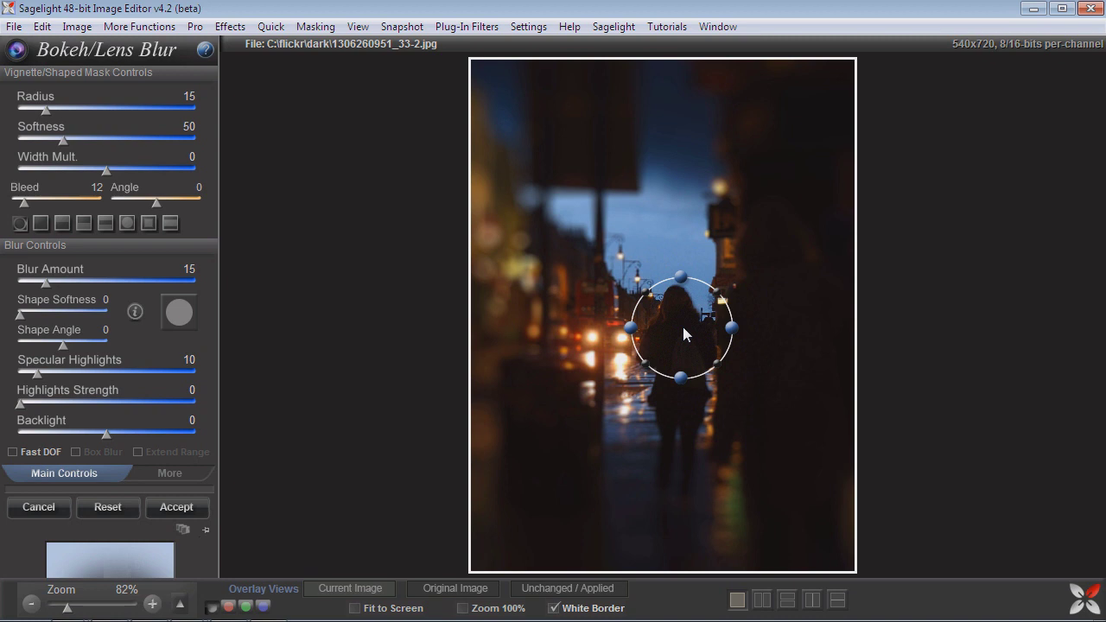
pyautogui.moveTo(682, 327); pyautogui.dragTo(686, 357)
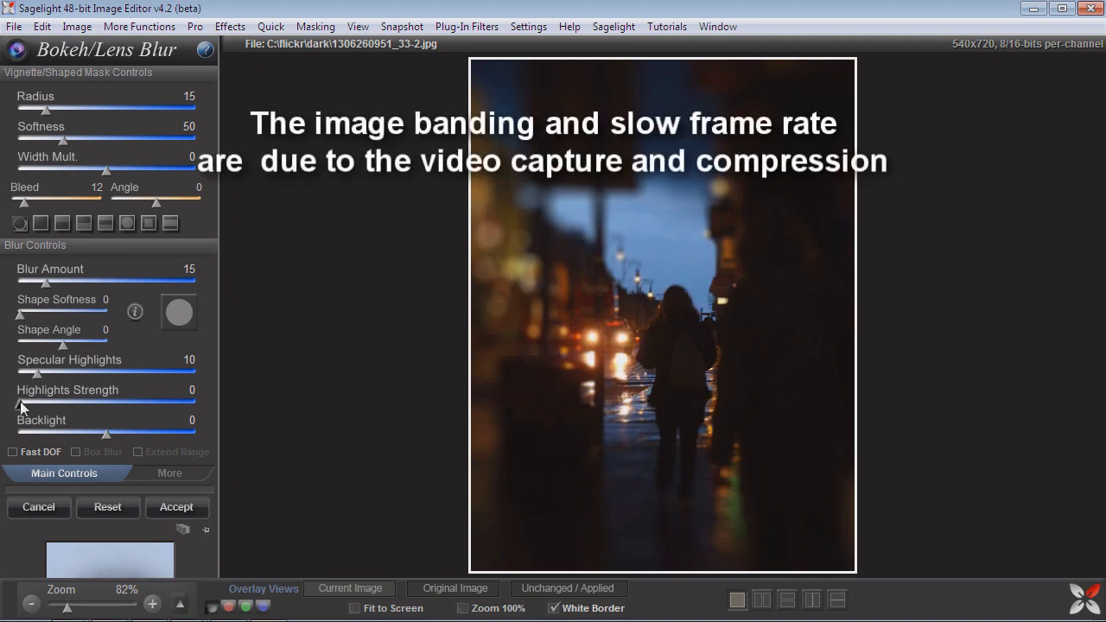
# - Set Specular Highlights to 23 and Highlights Strength to 31, and try the diamond, triangle and solid circle aperture shapes
pyautogui.moveTo(19, 401); pyautogui.dragTo(59, 372)
pyautogui.click(179, 312)
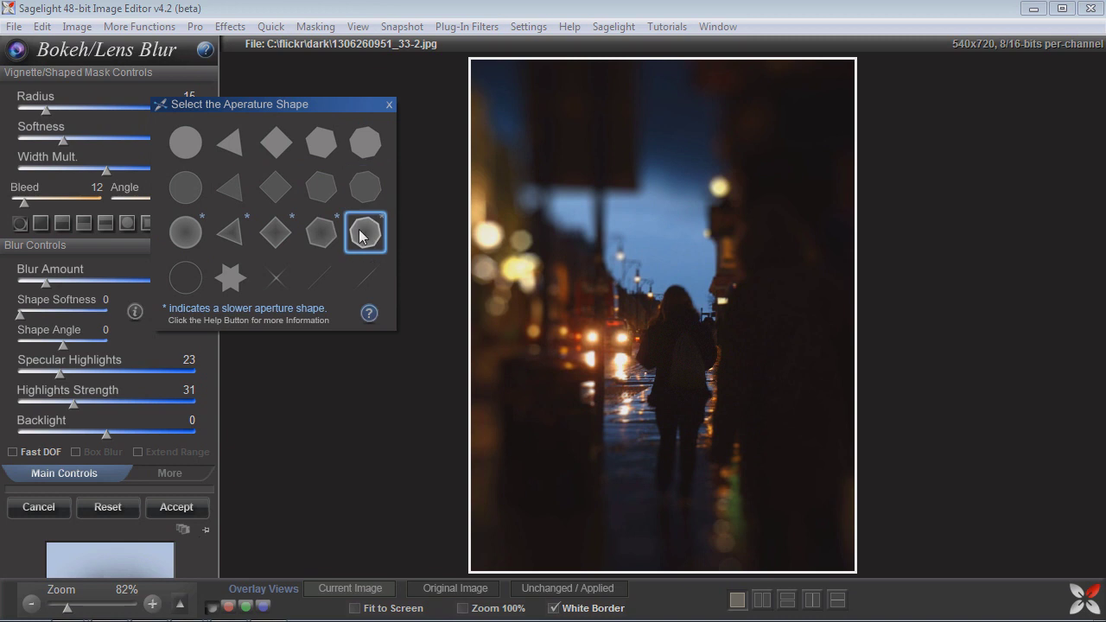
pyautogui.click(257, 191)
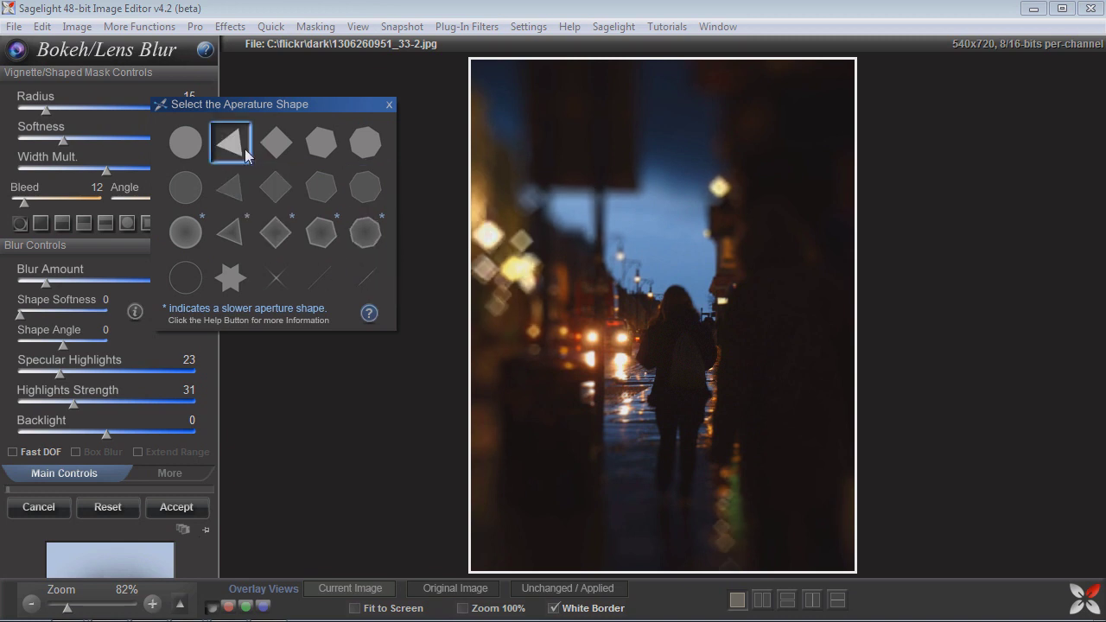
pyautogui.click(185, 141)
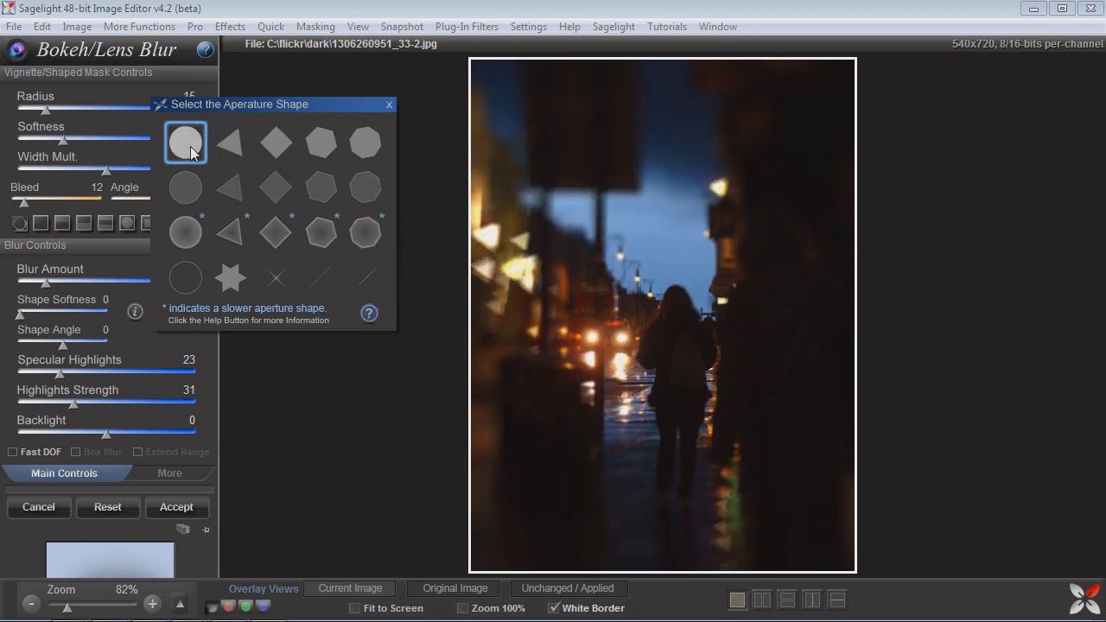
pyautogui.click(387, 105)
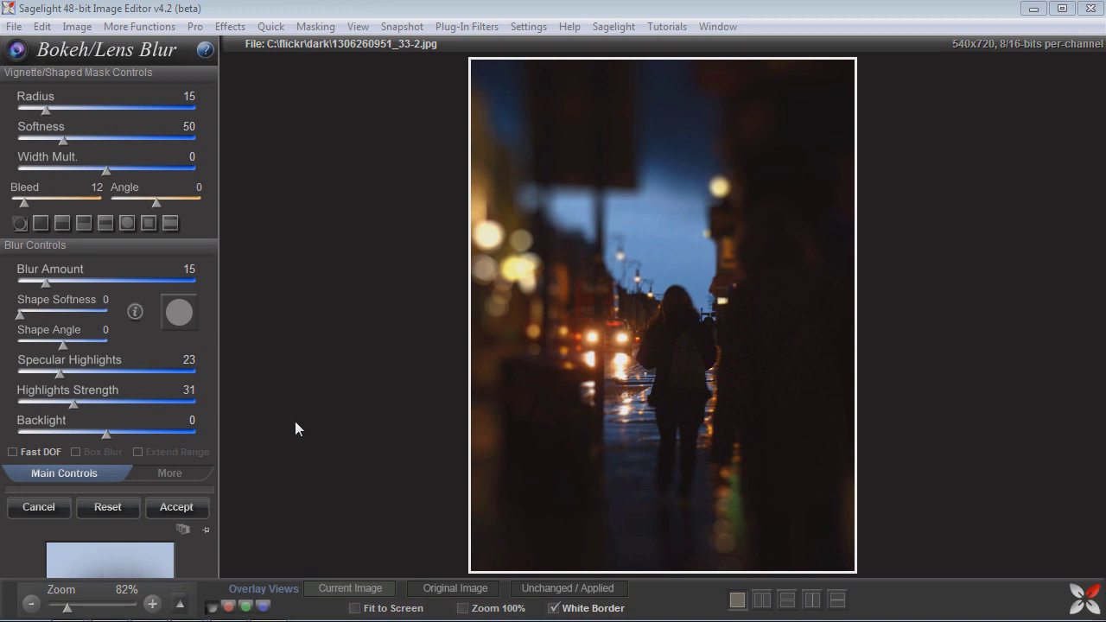
# - Reshape the circular mask into a narrow upright ellipse around the walking figure, with radius 28 and angle -3
pyautogui.moveTo(684, 349); pyautogui.dragTo(681, 442)
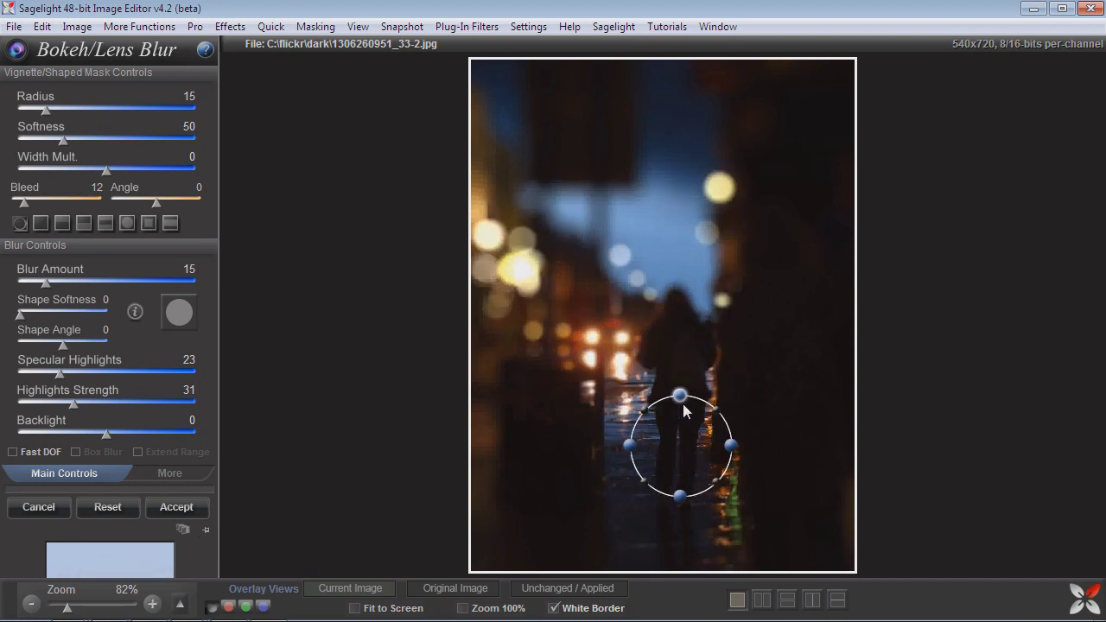
pyautogui.moveTo(681, 396); pyautogui.dragTo(683, 318)
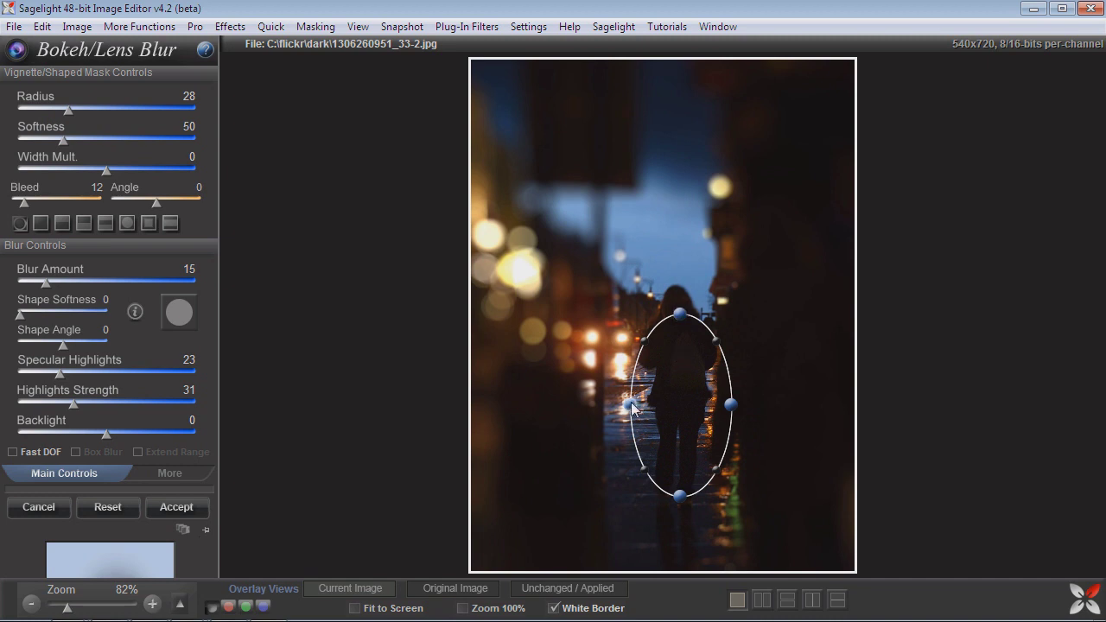
pyautogui.moveTo(631, 404); pyautogui.dragTo(655, 411)
pyautogui.moveTo(728, 406); pyautogui.dragTo(705, 408)
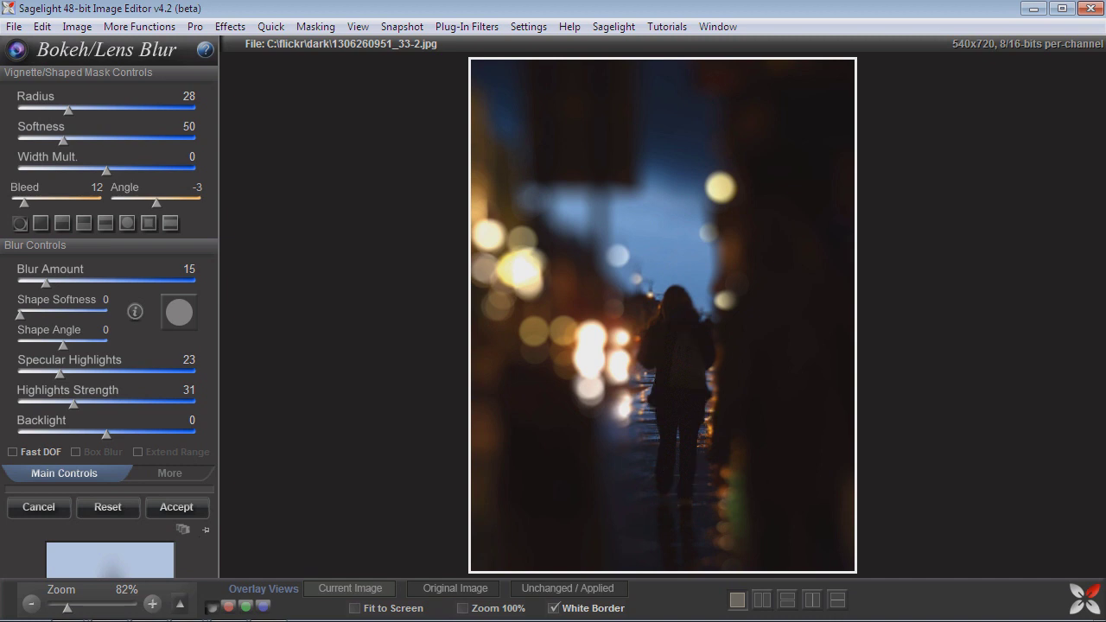
# - Reset the blur settings and reshape the circular mask into a tilted ellipse over the figure, with radius 36 and angle -137
pyautogui.click(102, 504)
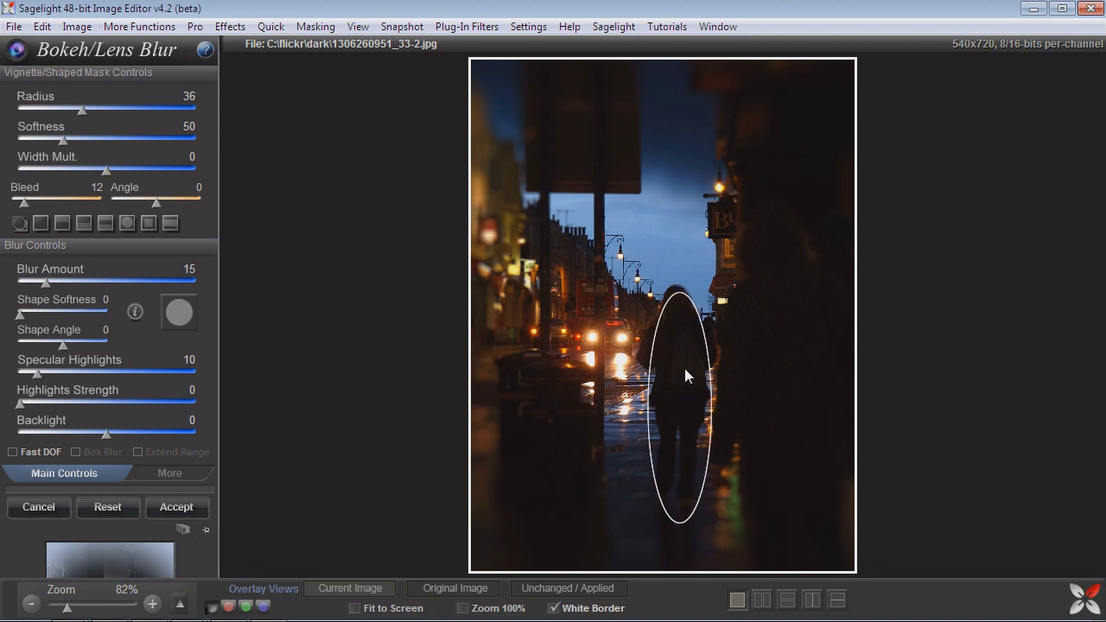
pyautogui.moveTo(685, 376); pyautogui.dragTo(667, 319)
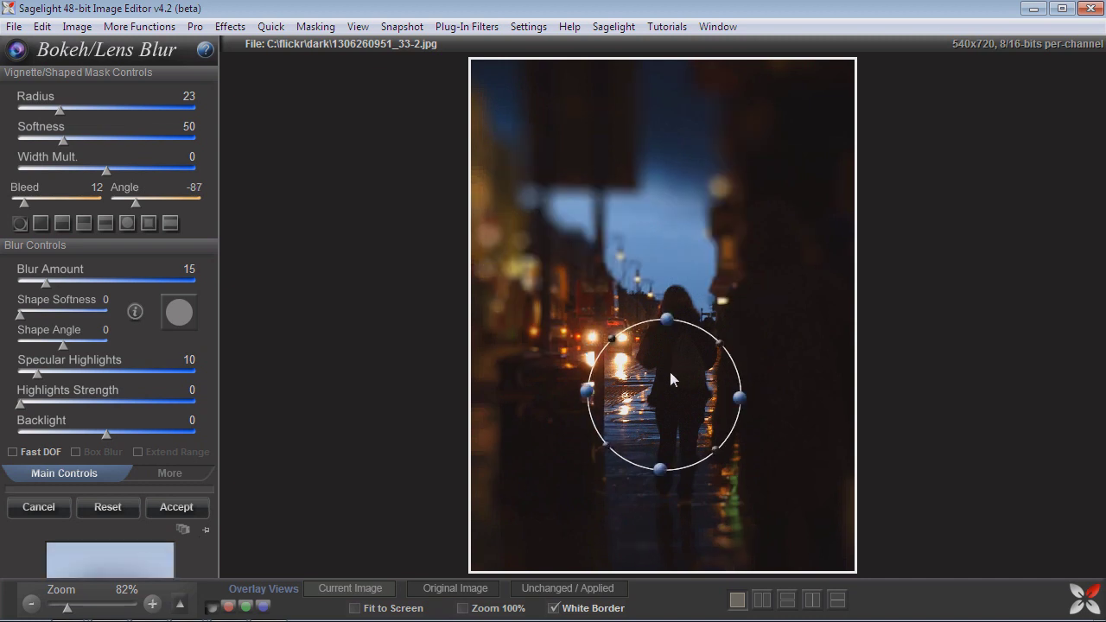
pyautogui.moveTo(670, 374)
pyautogui.mouseDown()
pyautogui.moveTo(657, 298)
pyautogui.moveTo(662, 339)
pyautogui.moveTo(540, 350)
pyautogui.moveTo(671, 140)
pyautogui.moveTo(799, 408)
pyautogui.moveTo(547, 403)
pyautogui.moveTo(619, 223)
pyautogui.moveTo(731, 458)
pyautogui.moveTo(700, 516)
pyautogui.moveTo(679, 388)
pyautogui.moveTo(662, 375)
pyautogui.mouseUp()
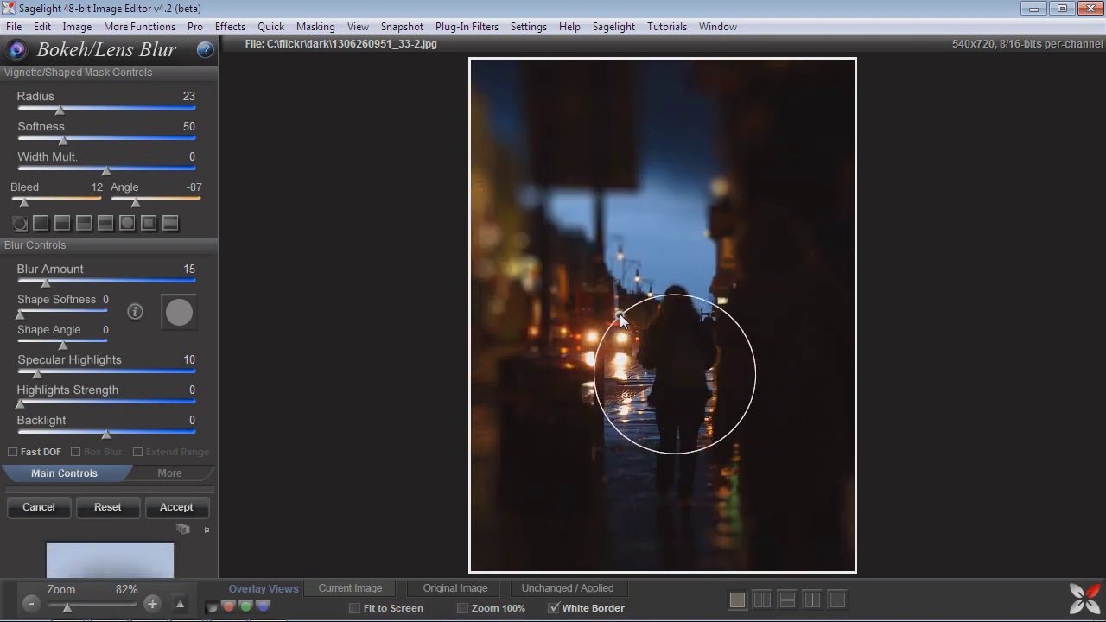
pyautogui.moveTo(620, 319); pyautogui.dragTo(682, 360)
# - Switch to the rectangular mask and reshape it around the walking figure to radius 48 and angle -90
pyautogui.click(41, 223)
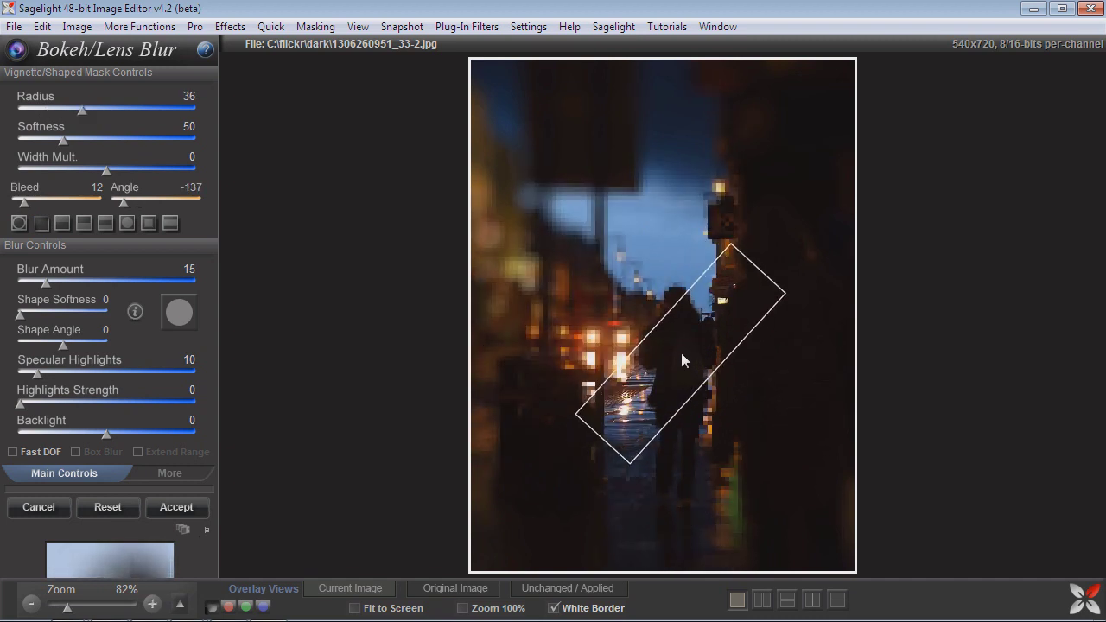
pyautogui.moveTo(749, 247); pyautogui.dragTo(795, 354)
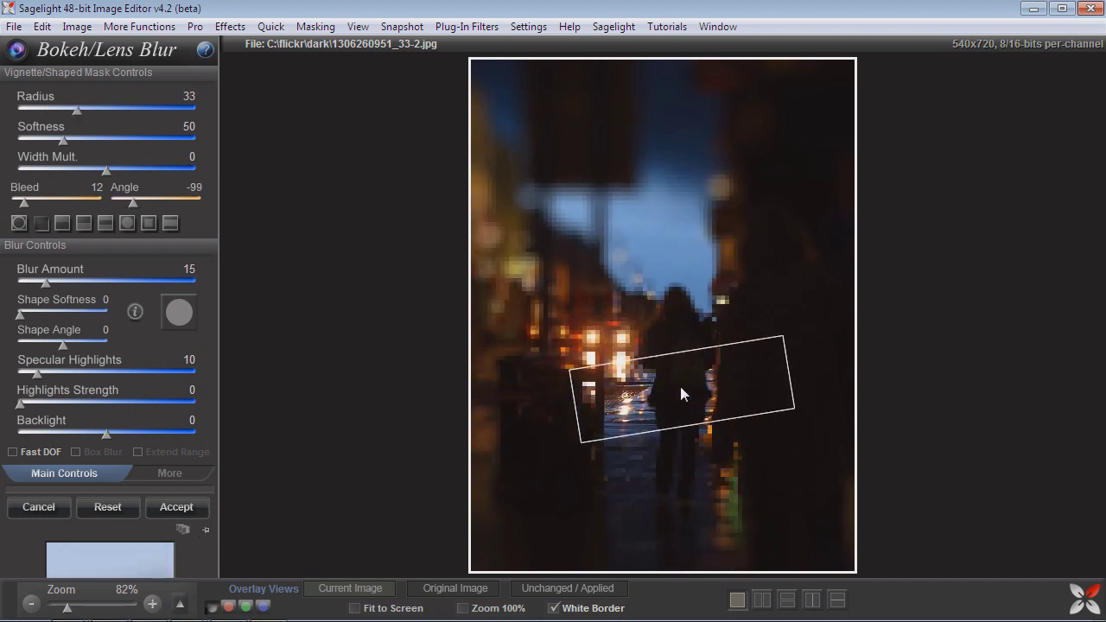
pyautogui.moveTo(679, 394); pyautogui.dragTo(671, 358)
pyautogui.moveTo(563, 387); pyautogui.dragTo(538, 351)
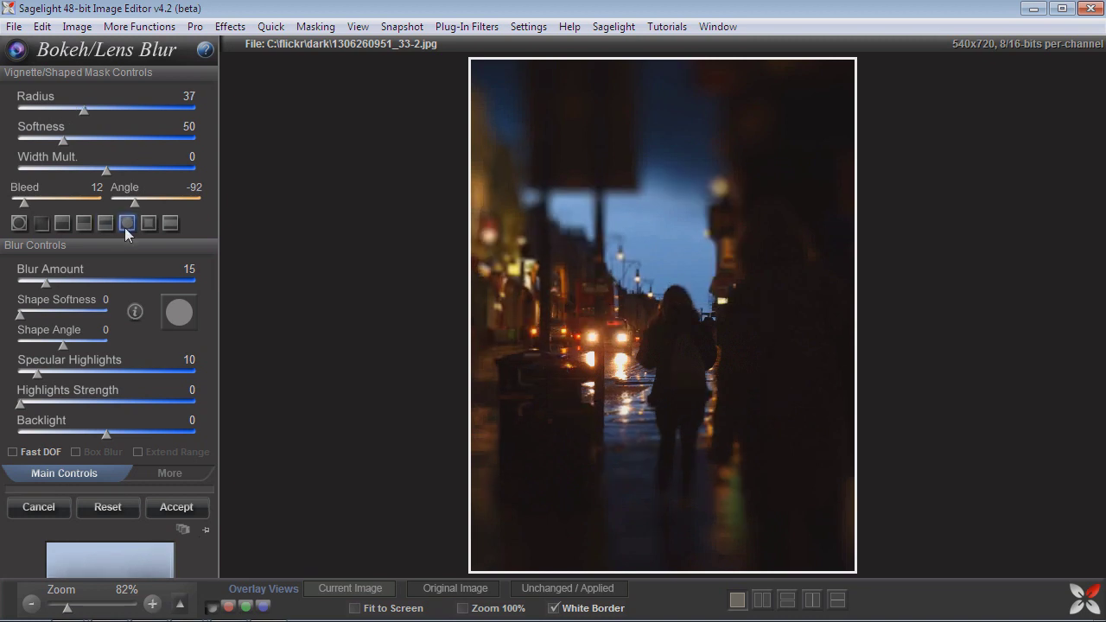
pyautogui.moveTo(650, 340); pyautogui.dragTo(827, 363)
pyautogui.moveTo(673, 368); pyautogui.dragTo(659, 411)
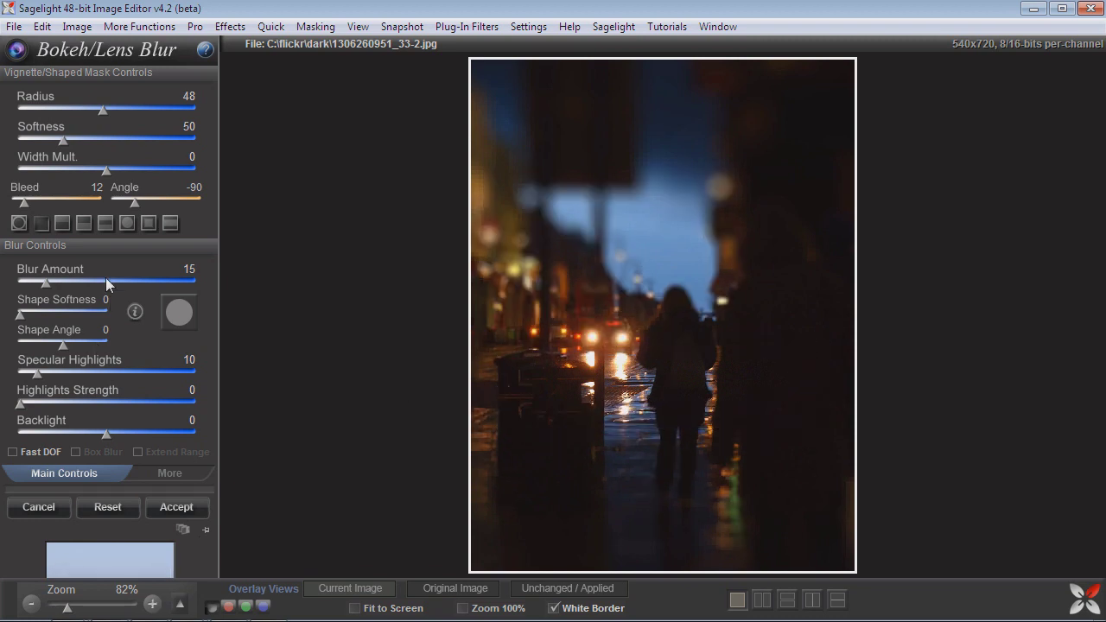
# - Switch to the two-line band mask and adjust it to a horizontal band across the figure with radius 21 and angle 0
pyautogui.click(107, 226)
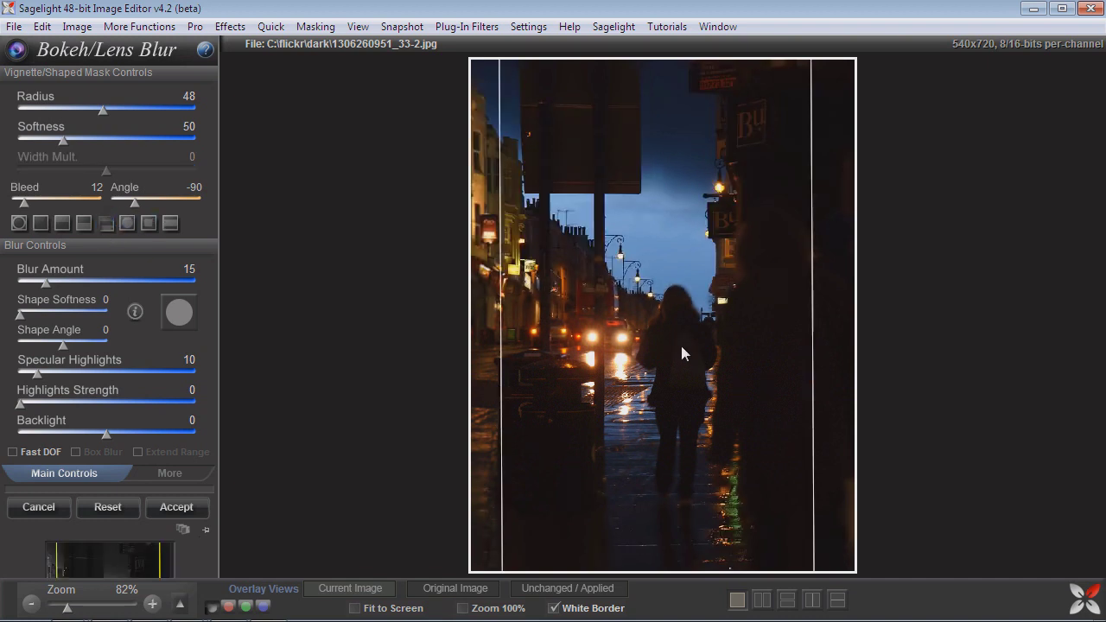
pyautogui.moveTo(511, 346); pyautogui.dragTo(671, 346)
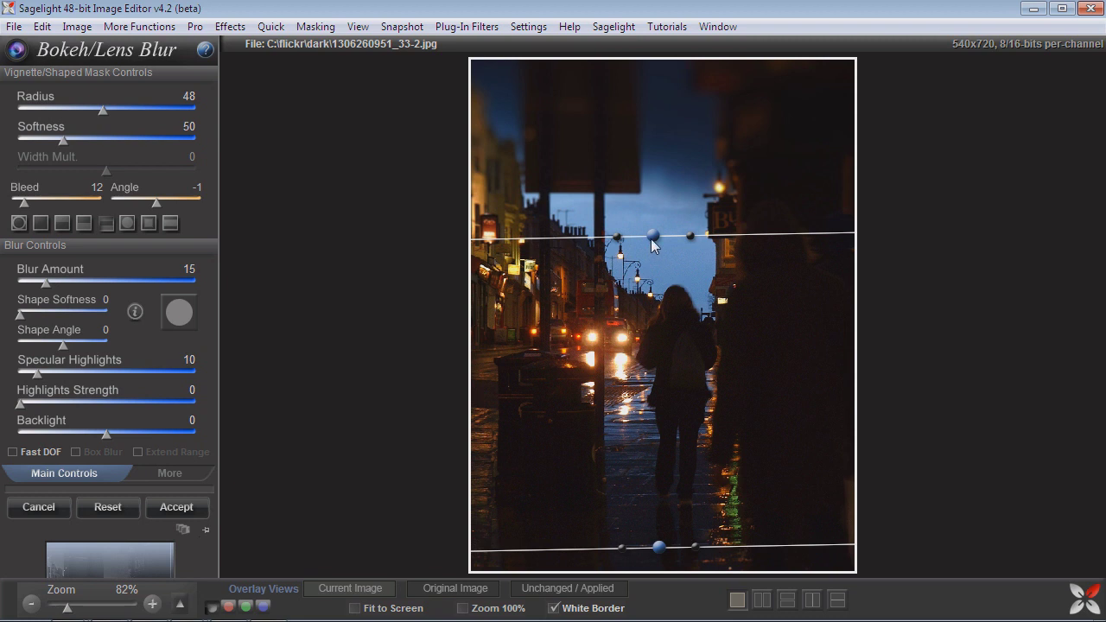
pyautogui.moveTo(655, 239); pyautogui.dragTo(676, 369)
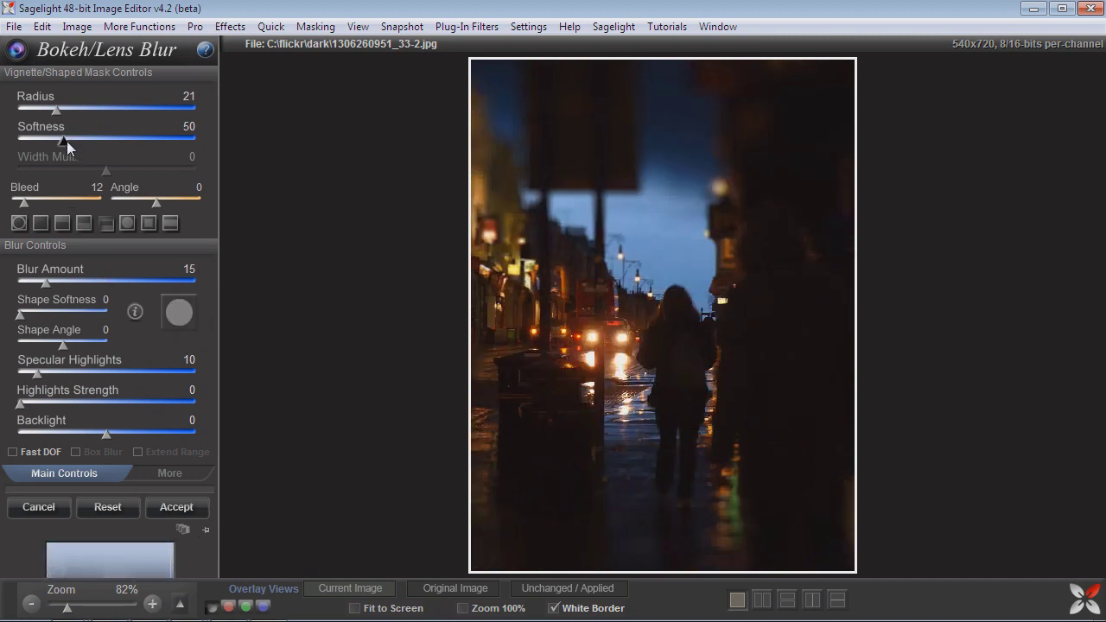
# - Switch to the inverted circular mask with Bleed at 91 and widen it over the figure's upper body
pyautogui.click(149, 222)
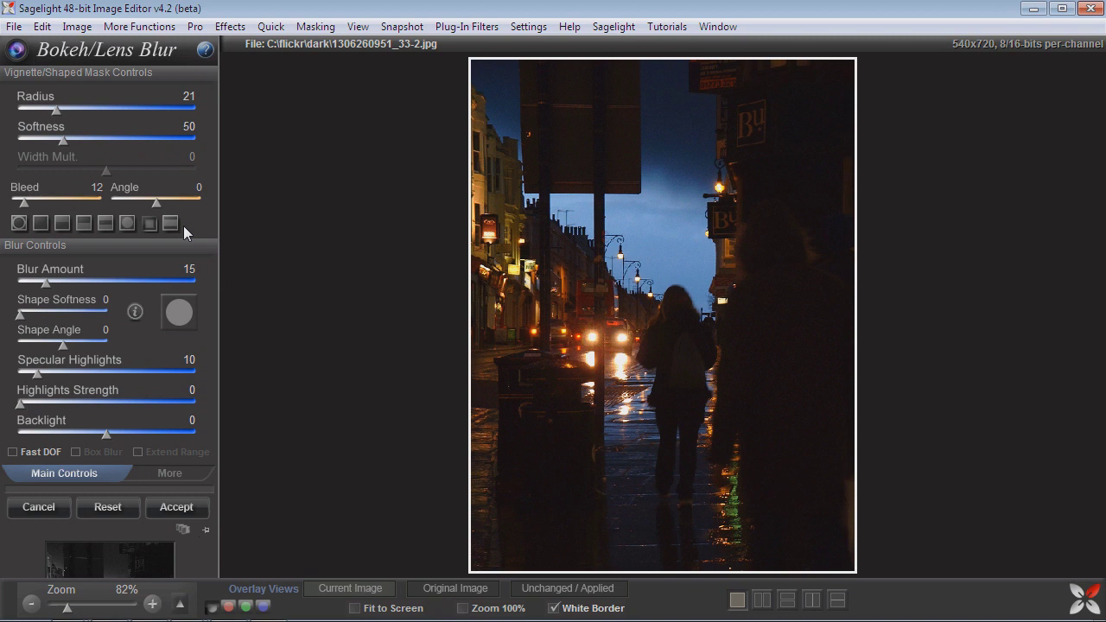
pyautogui.click(127, 223)
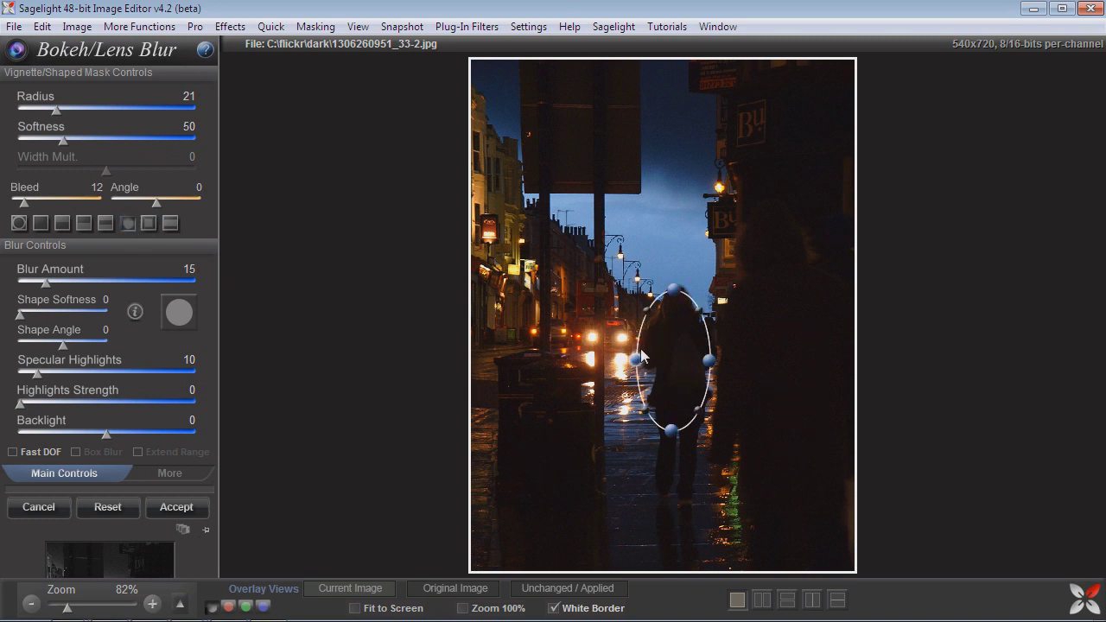
pyautogui.moveTo(24, 202); pyautogui.dragTo(95, 203)
pyautogui.moveTo(611, 360); pyautogui.dragTo(669, 332)
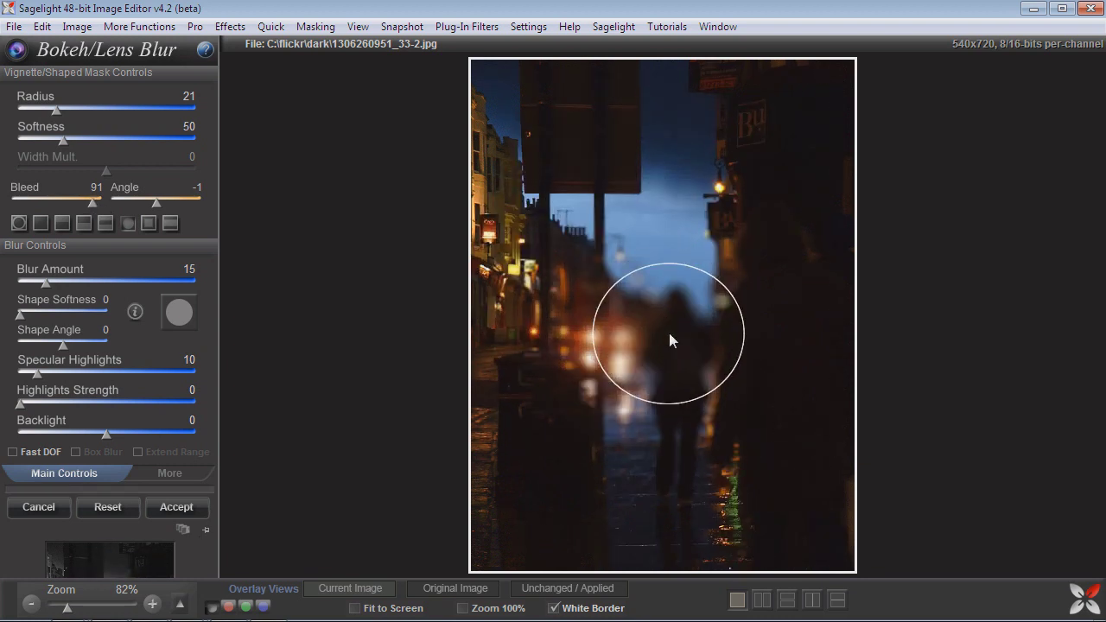
# - Return to the circular mask around the figure at radius 31, with Blur Amount at 61 and Highlights Strength at 38
pyautogui.click(18, 223)
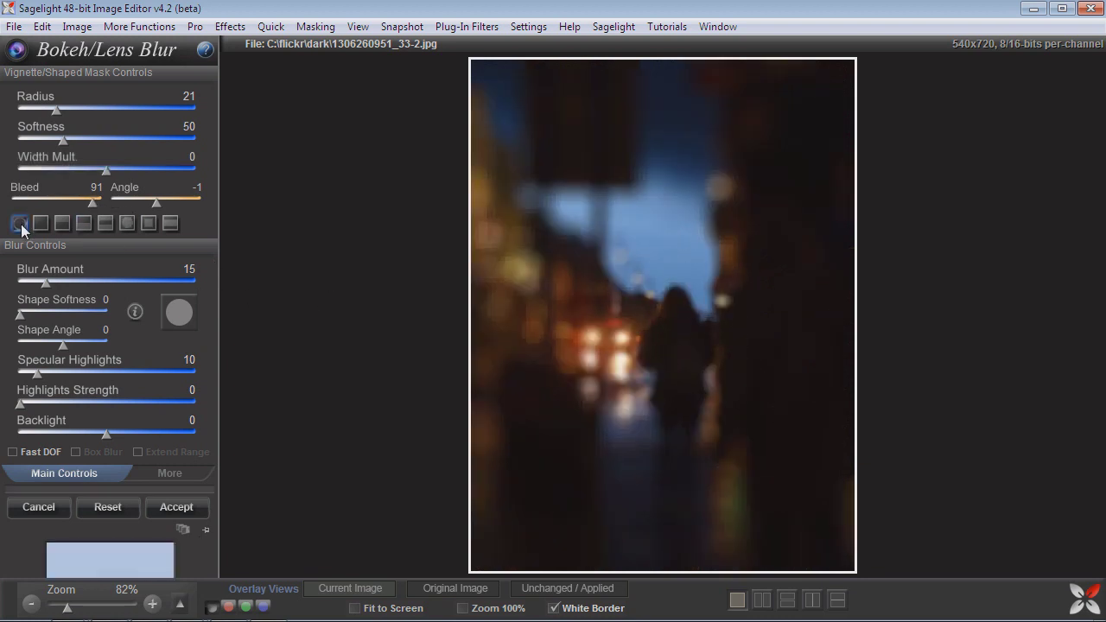
pyautogui.moveTo(610, 280); pyautogui.dragTo(595, 262)
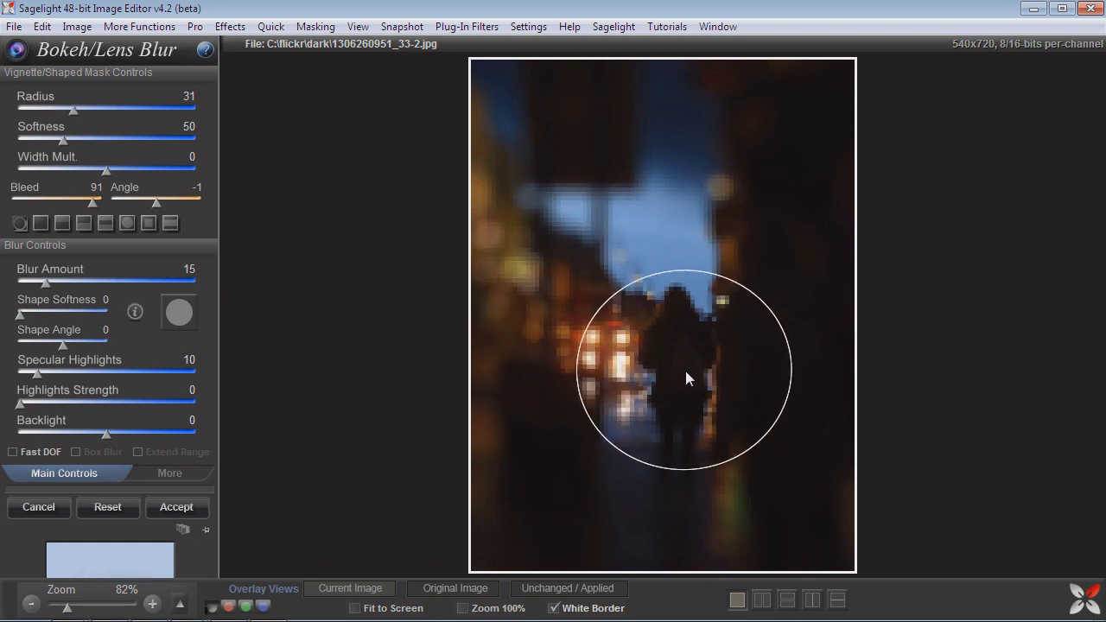
pyautogui.moveTo(45, 276); pyautogui.dragTo(125, 284)
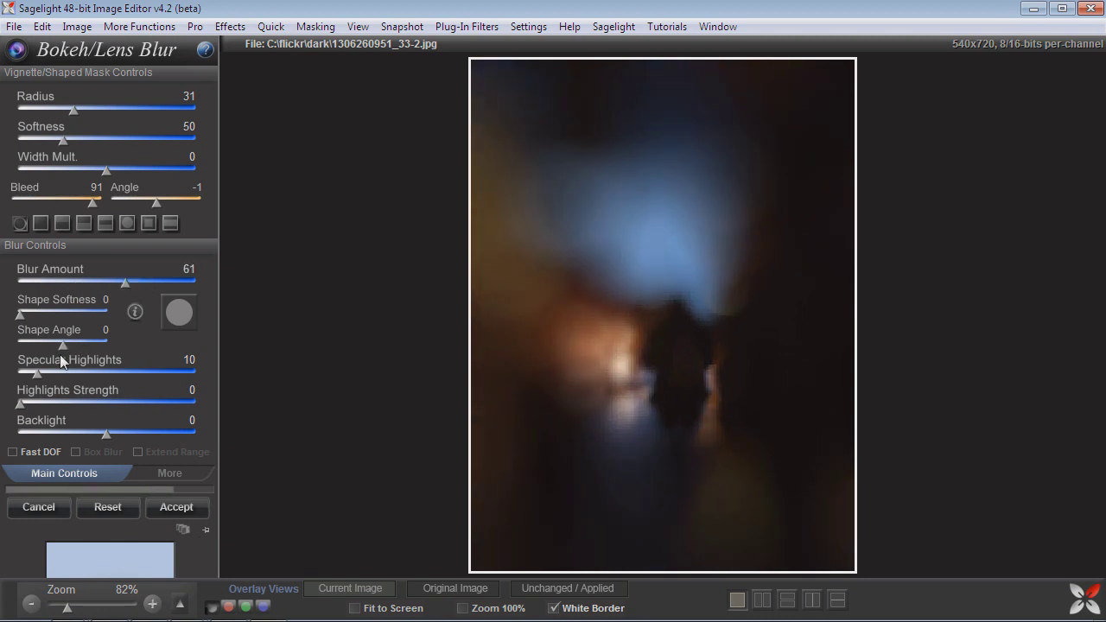
pyautogui.moveTo(35, 399); pyautogui.dragTo(85, 391)
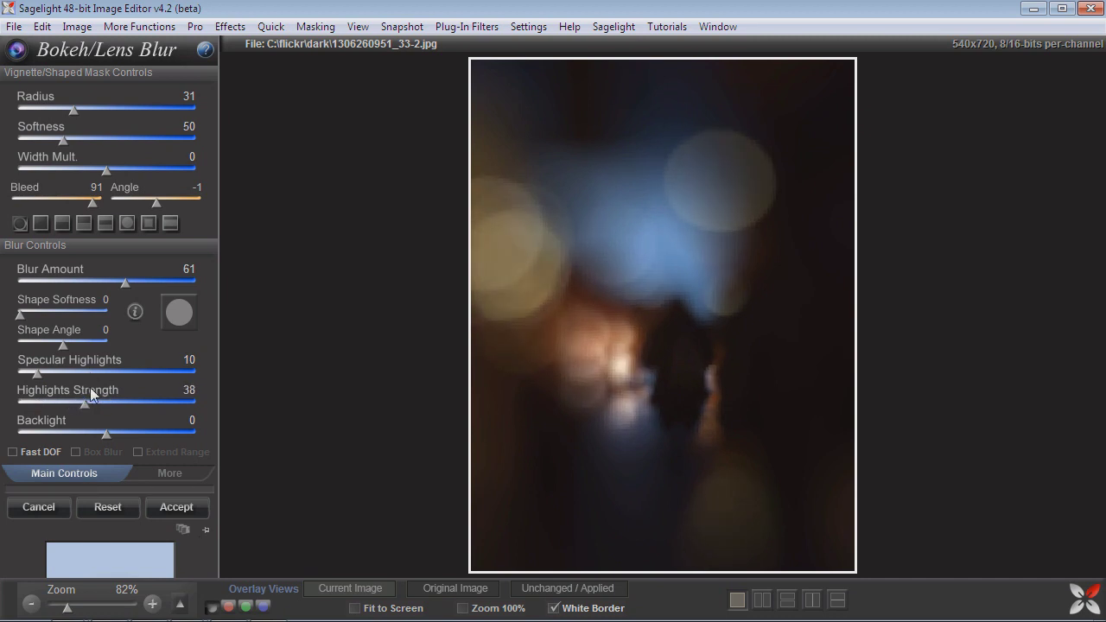
# - Add color to the blurred vignette area using the additional post-process settings
pyautogui.click(166, 471)
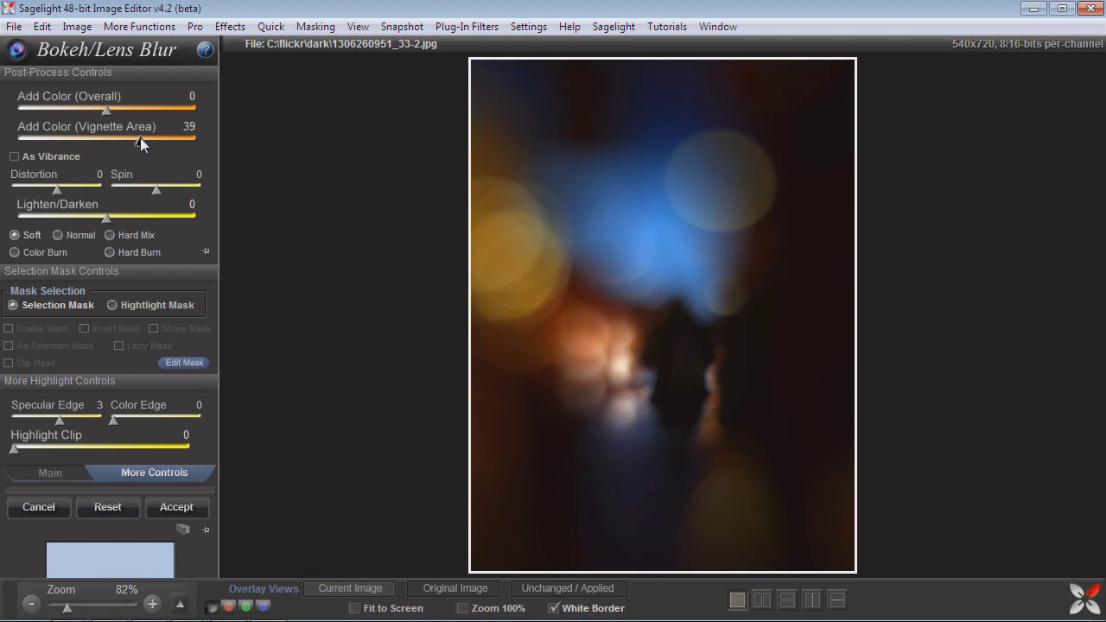
pyautogui.moveTo(140, 138); pyautogui.dragTo(130, 136)
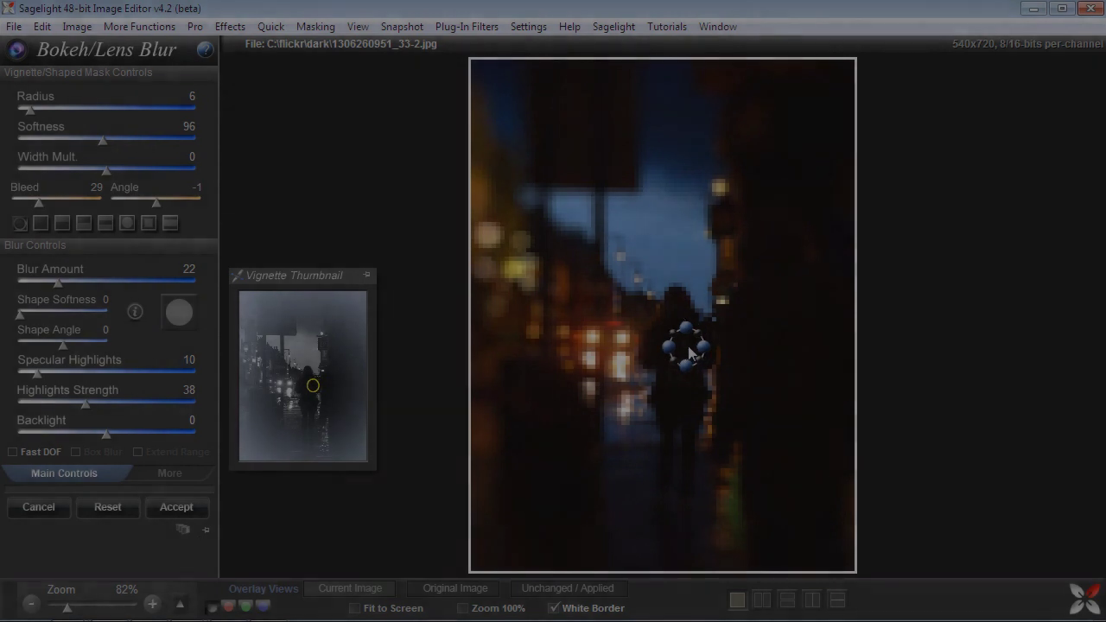
# - Try the diamond, triangle and circle aperture shapes, raise the Blur Amount slightly and finish on the shaded diamond
pyautogui.click(179, 312)
pyautogui.click(275, 231)
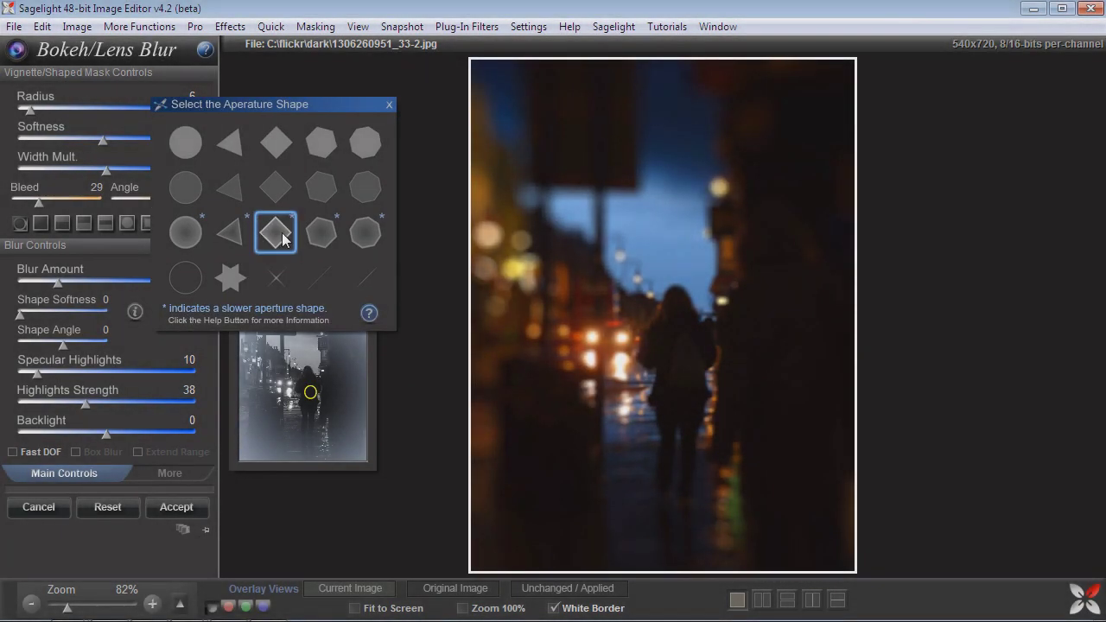
pyautogui.click(230, 144)
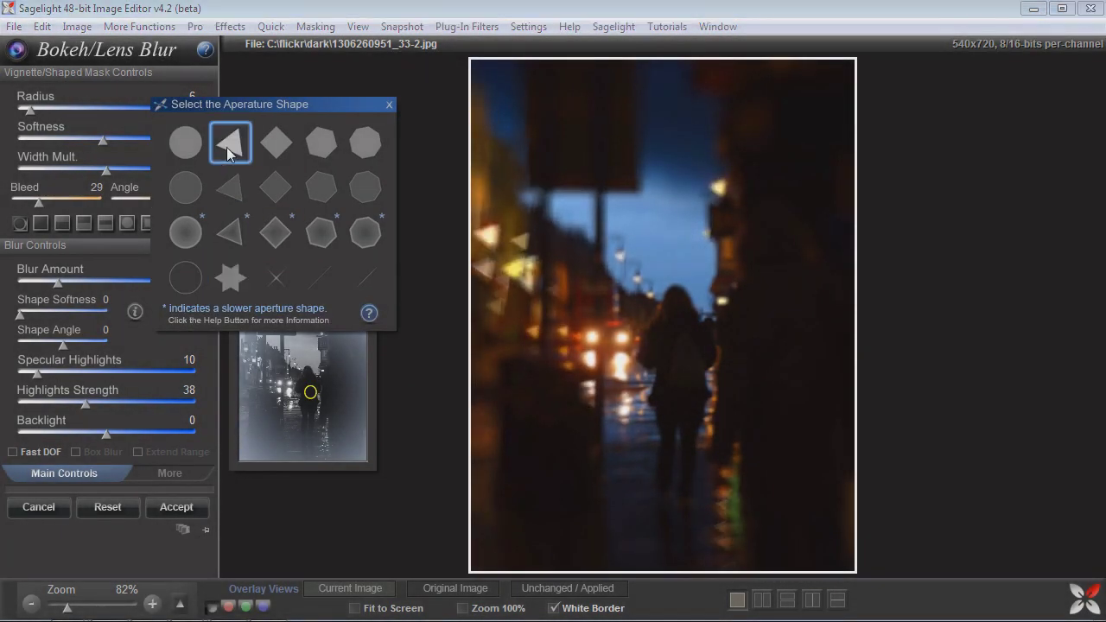
pyautogui.click(185, 144)
pyautogui.click(230, 187)
pyautogui.click(240, 234)
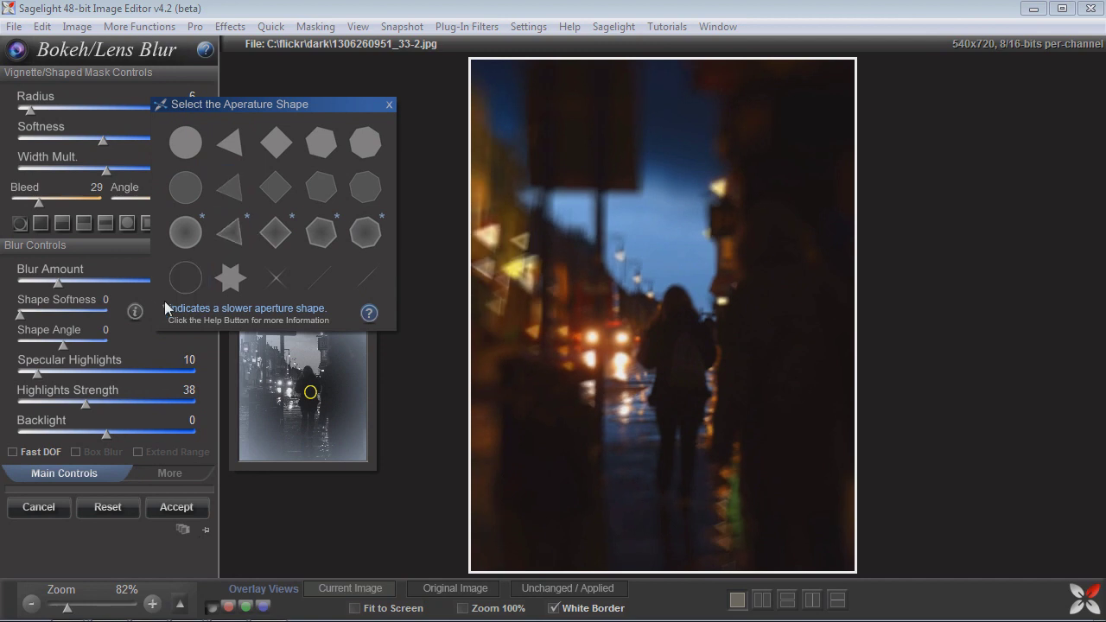
pyautogui.moveTo(57, 282); pyautogui.dragTo(76, 280)
pyautogui.click(277, 245)
# - Apply the diagonal-line aperture with a much higher Blur Amount, slightly increase Width Mult. and set Bleed to 55
pyautogui.click(320, 276)
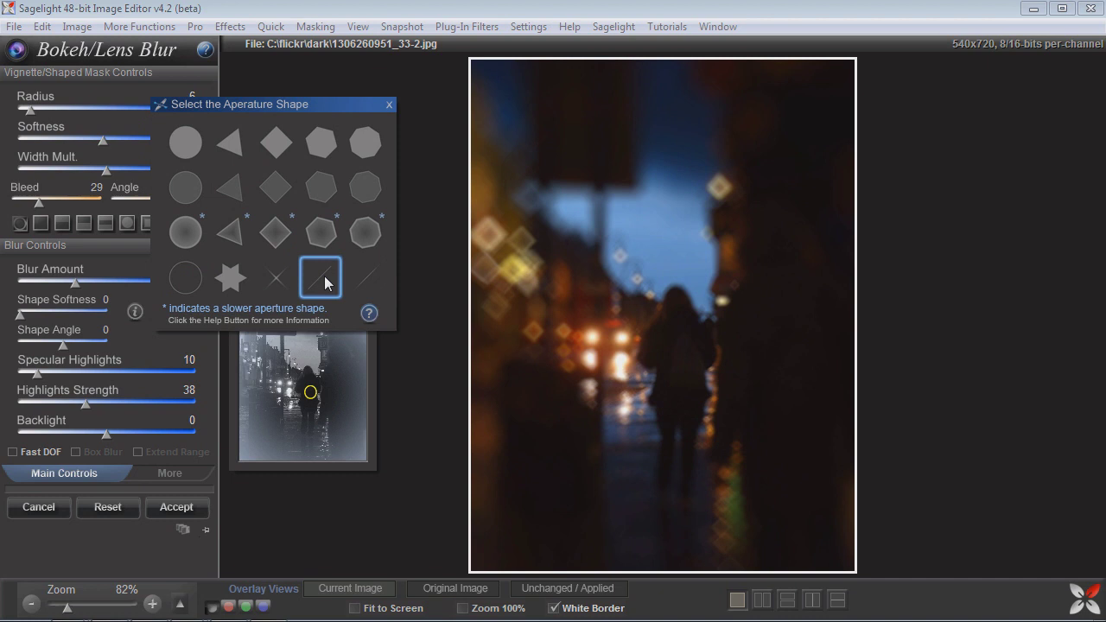
pyautogui.moveTo(76, 280); pyautogui.dragTo(144, 280)
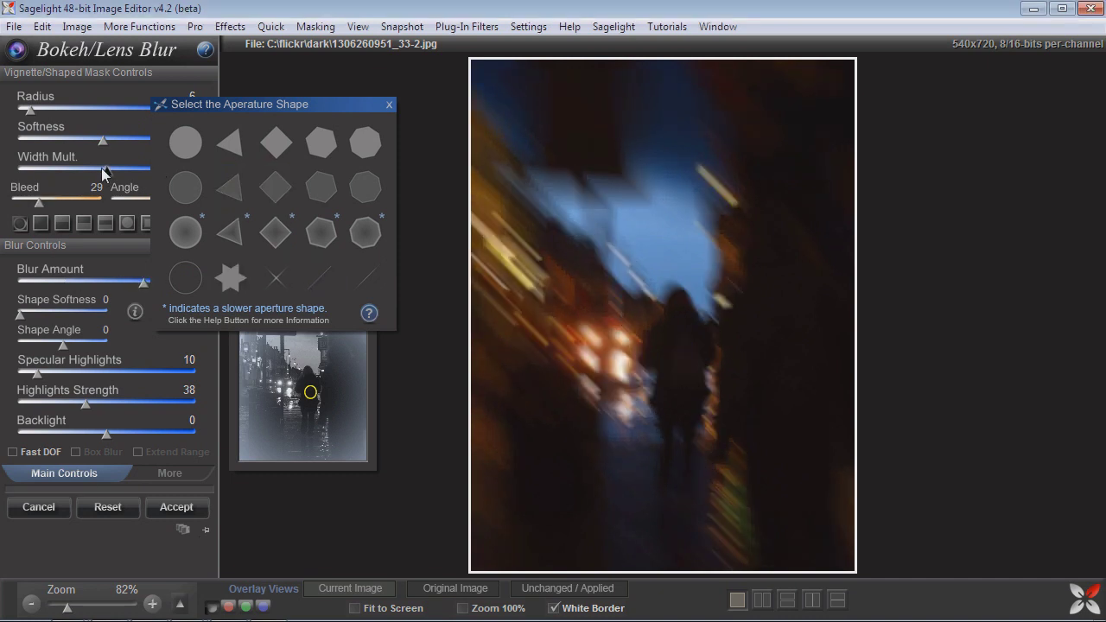
pyautogui.moveTo(106, 170); pyautogui.dragTo(113, 170)
pyautogui.moveTo(38, 202); pyautogui.dragTo(62, 197)
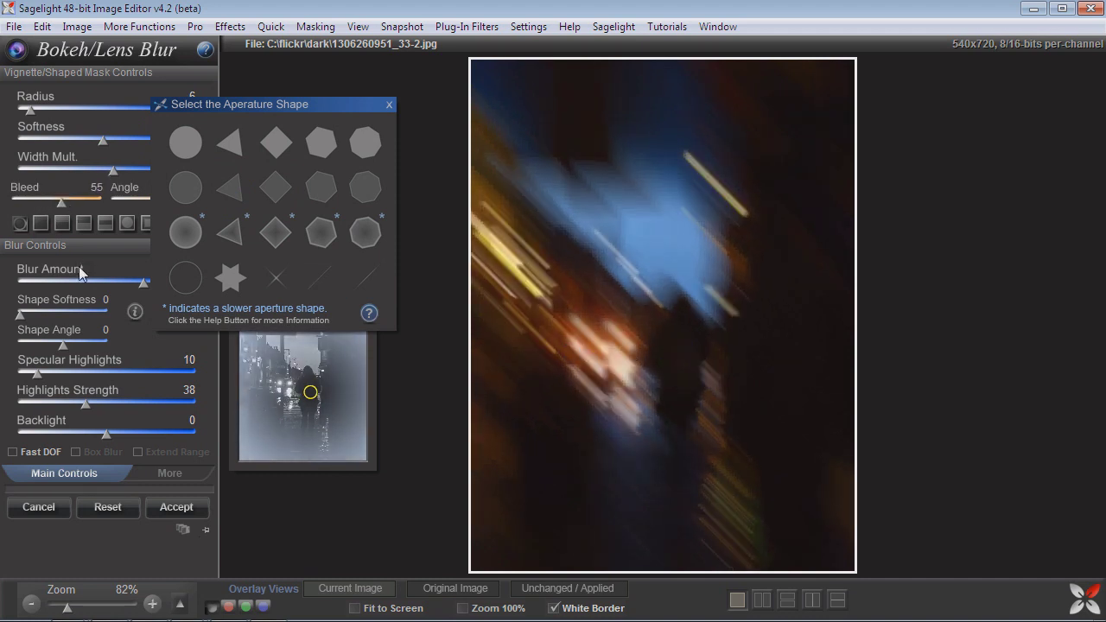
# - Try the solid circle, shaded triangle and most-sided solid polygon apertures, and strongly reduce the Blur Amount
pyautogui.click(185, 156)
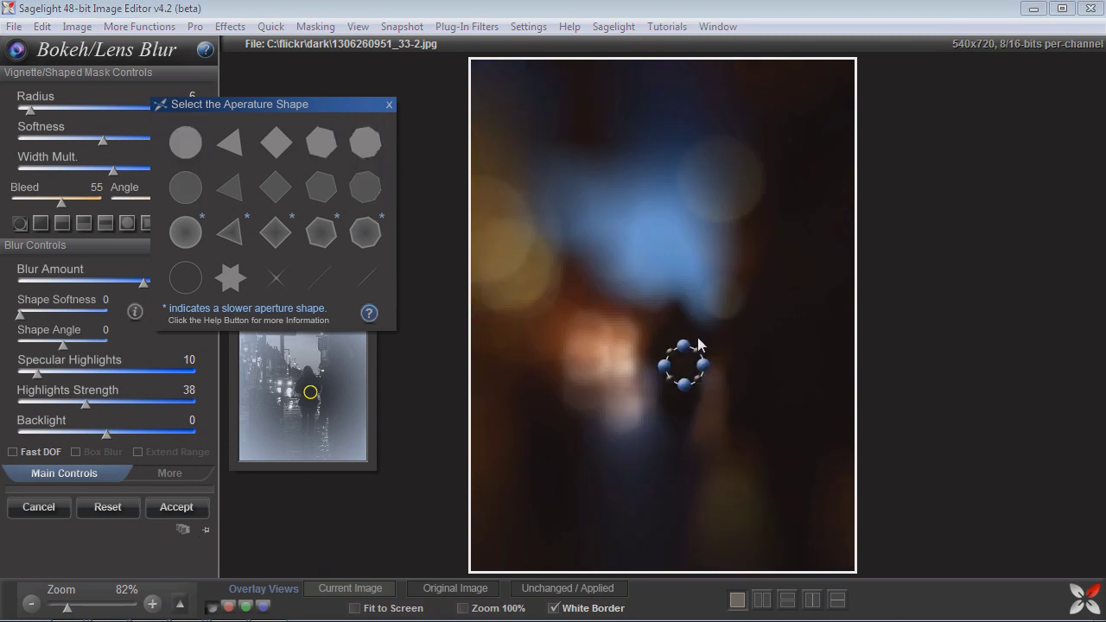
pyautogui.click(229, 232)
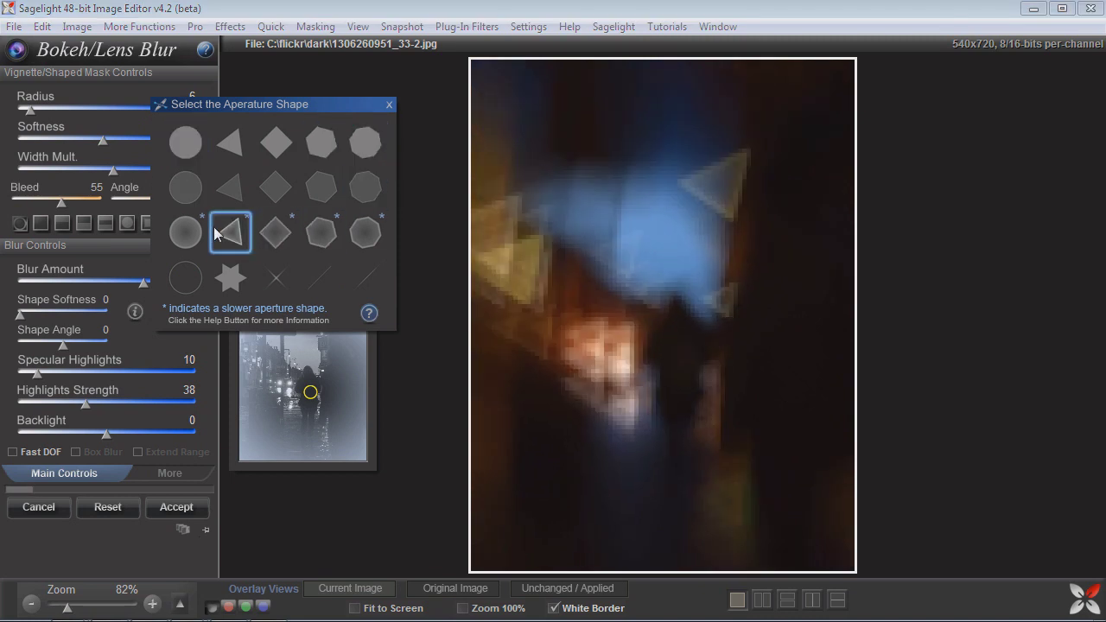
pyautogui.click(377, 150)
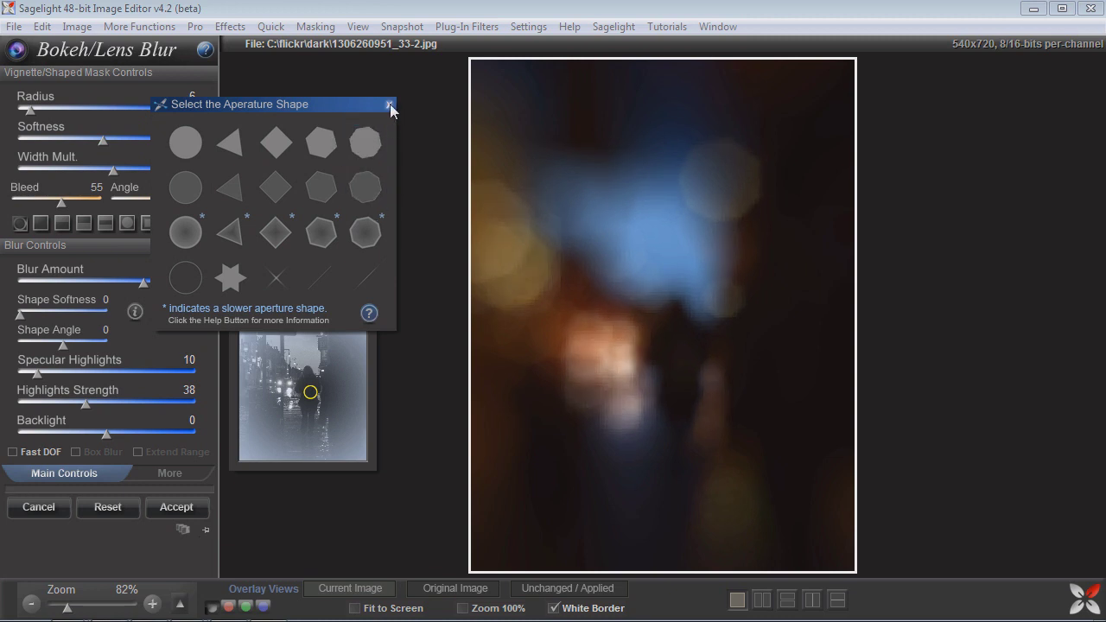
pyautogui.moveTo(144, 281); pyautogui.dragTo(61, 273)
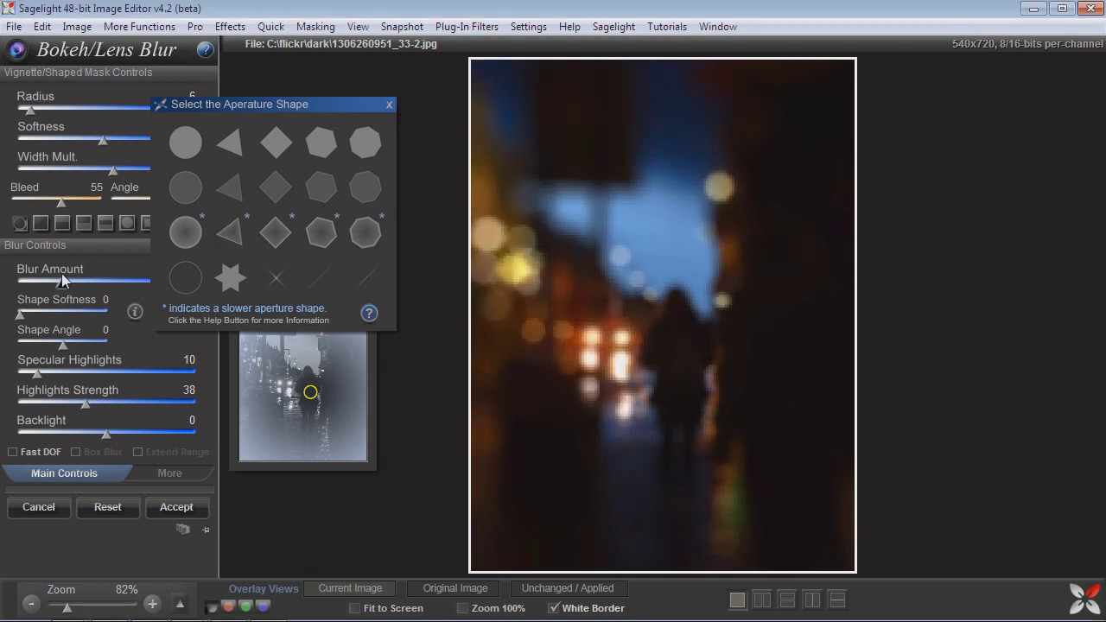
# - Stretch the circular mask into a wide ellipse across the figure's hips and lower the Softness and Blur Amount
pyautogui.click(622, 360)
pyautogui.moveTo(714, 363); pyautogui.dragTo(780, 365)
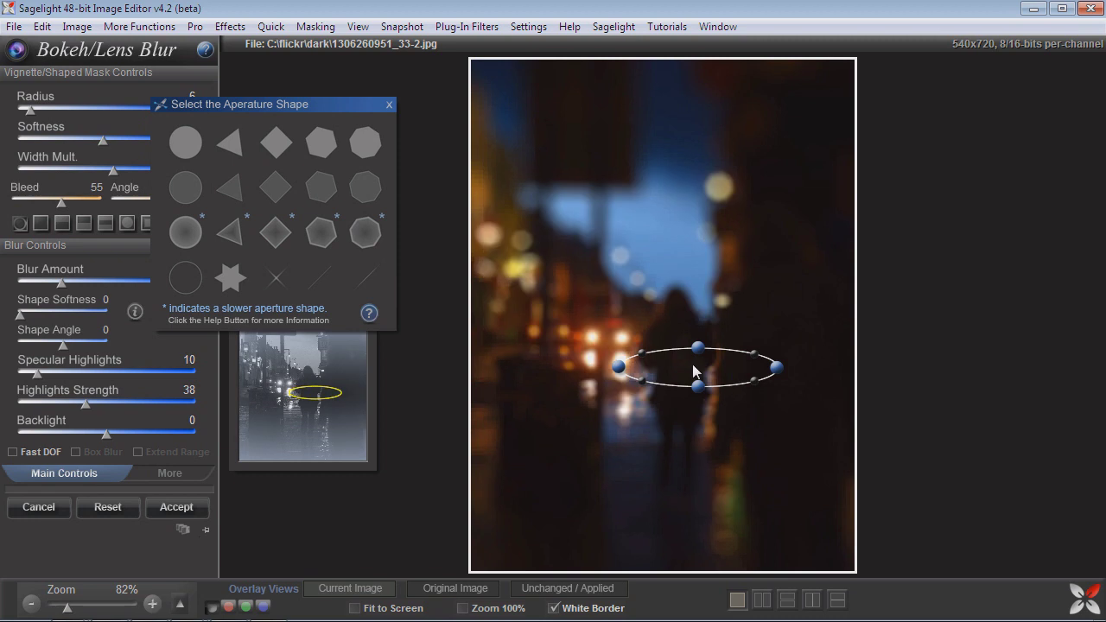
pyautogui.moveTo(692, 364); pyautogui.dragTo(667, 420)
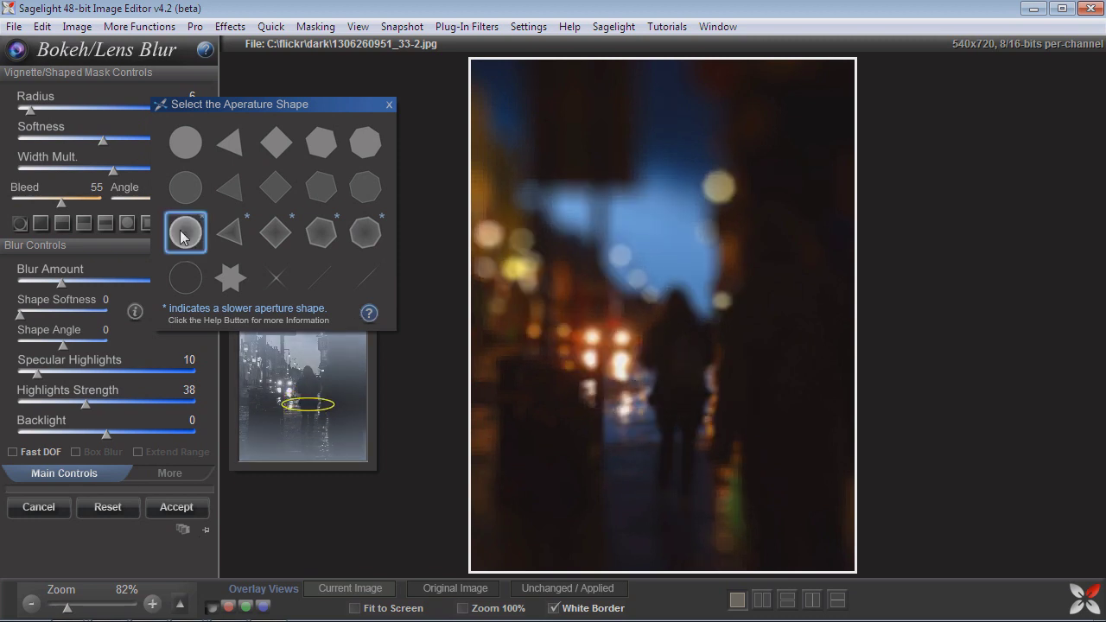
pyautogui.moveTo(93, 138); pyautogui.dragTo(44, 139)
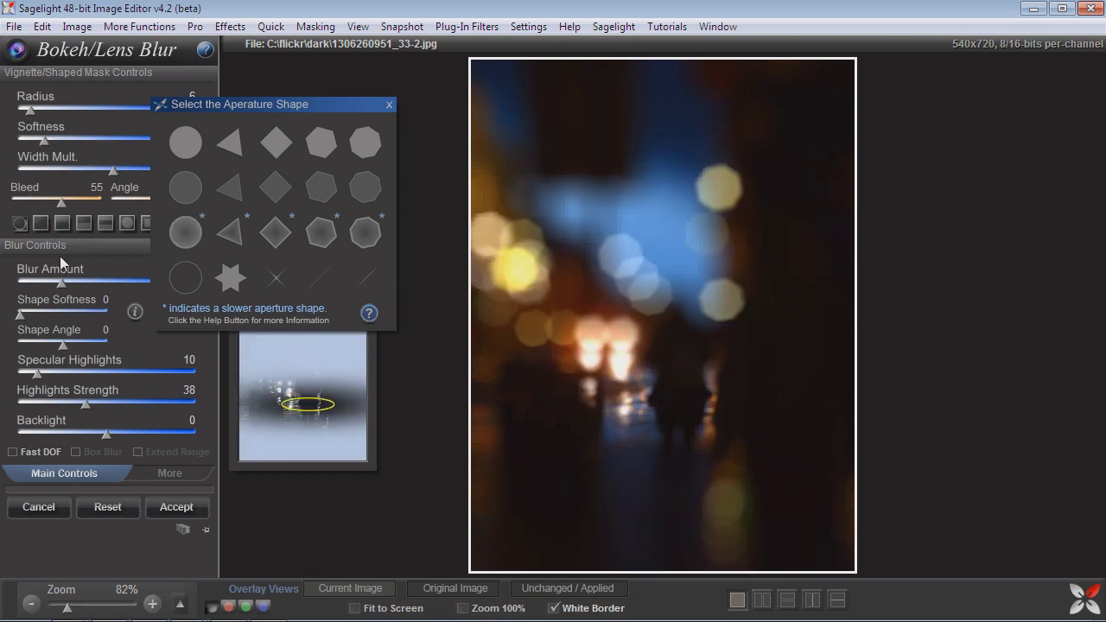
pyautogui.moveTo(40, 274); pyautogui.dragTo(41, 273)
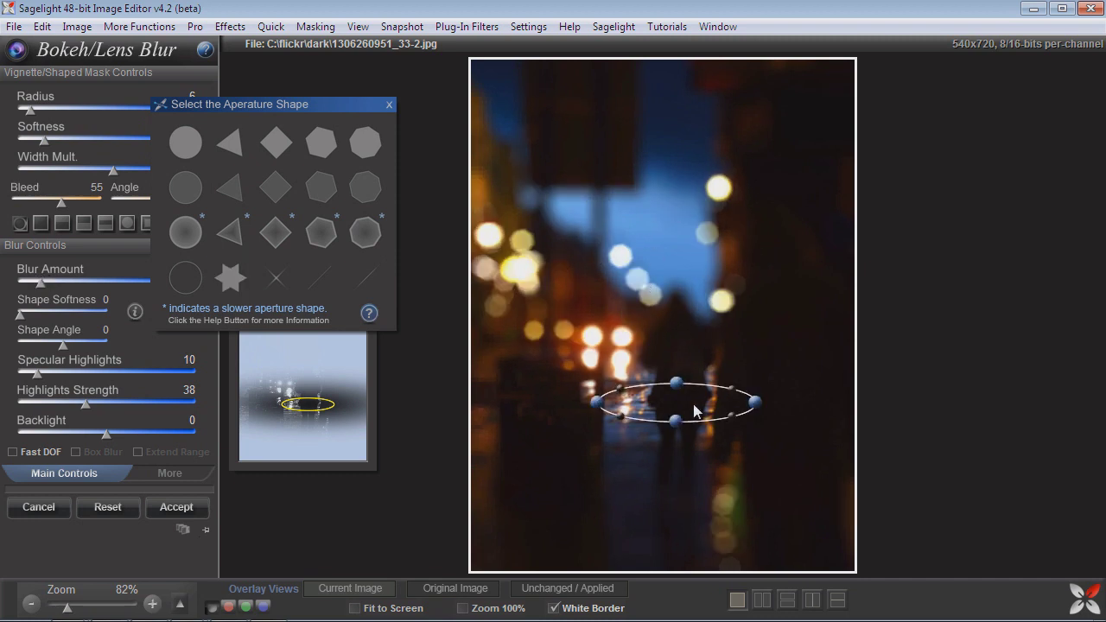
# - Enlarge the elliptical mask to radius 23 and extend it to both sides over the wet street and figure's legs
pyautogui.moveTo(678, 399); pyautogui.dragTo(676, 524)
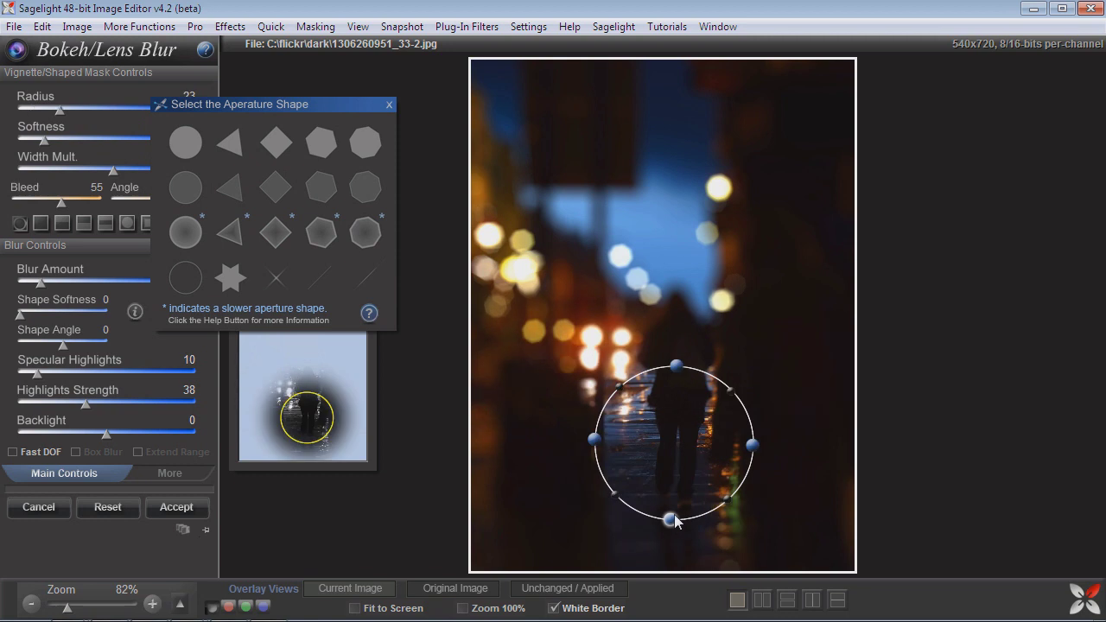
pyautogui.moveTo(595, 440); pyautogui.dragTo(477, 449)
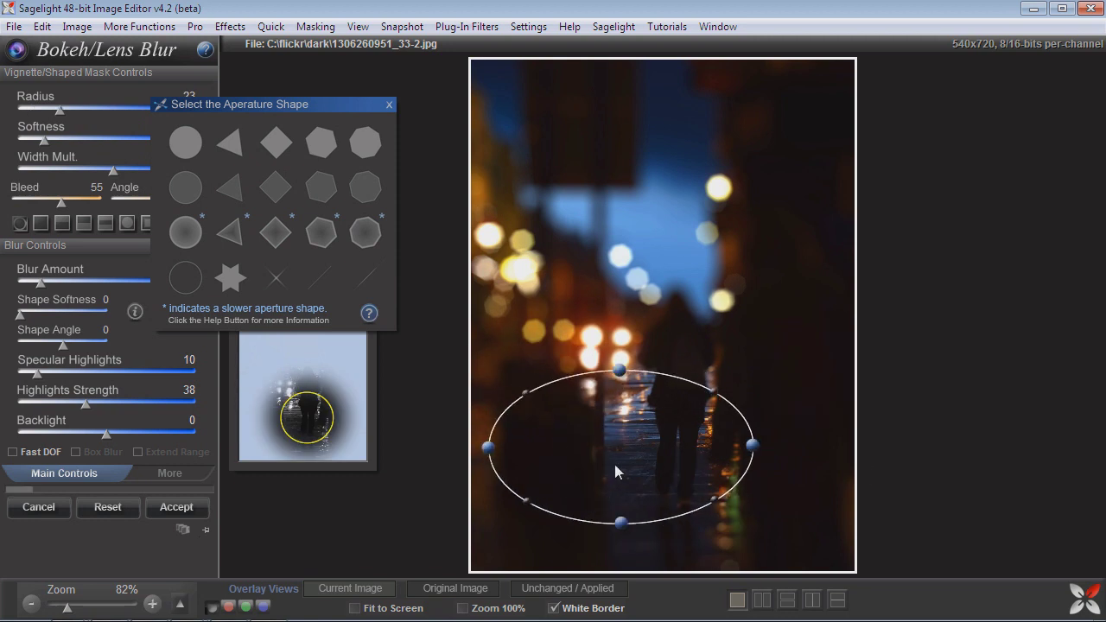
pyautogui.moveTo(752, 445); pyautogui.dragTo(844, 458)
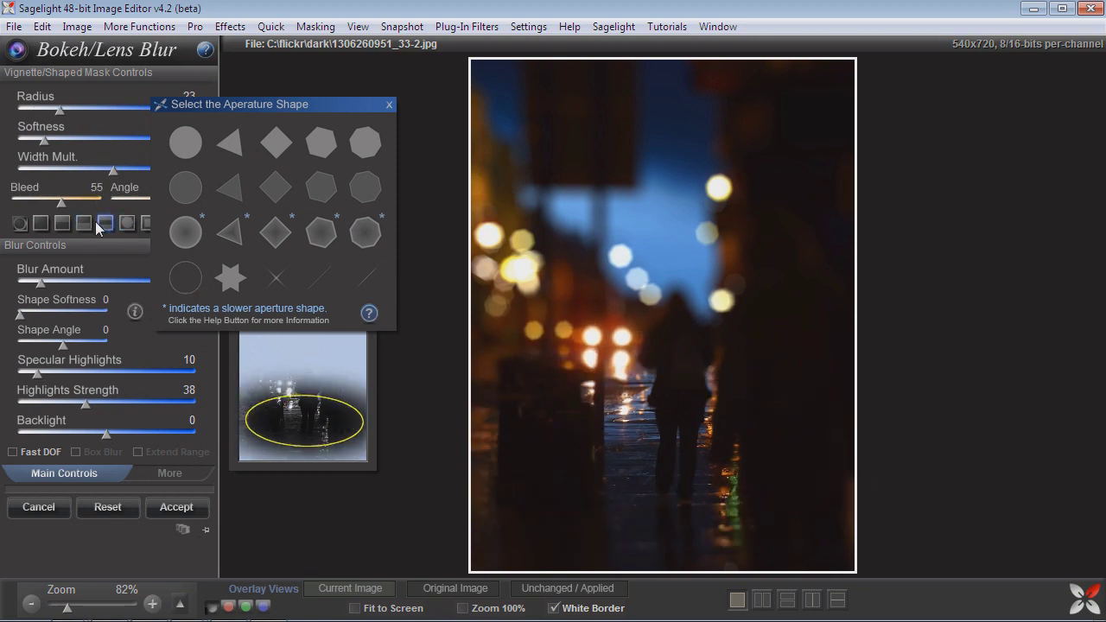
# - Switch to the single-line mask and place it level across the figure's legs so the street below stays sharp
pyautogui.click(62, 223)
pyautogui.moveTo(692, 412); pyautogui.dragTo(699, 488)
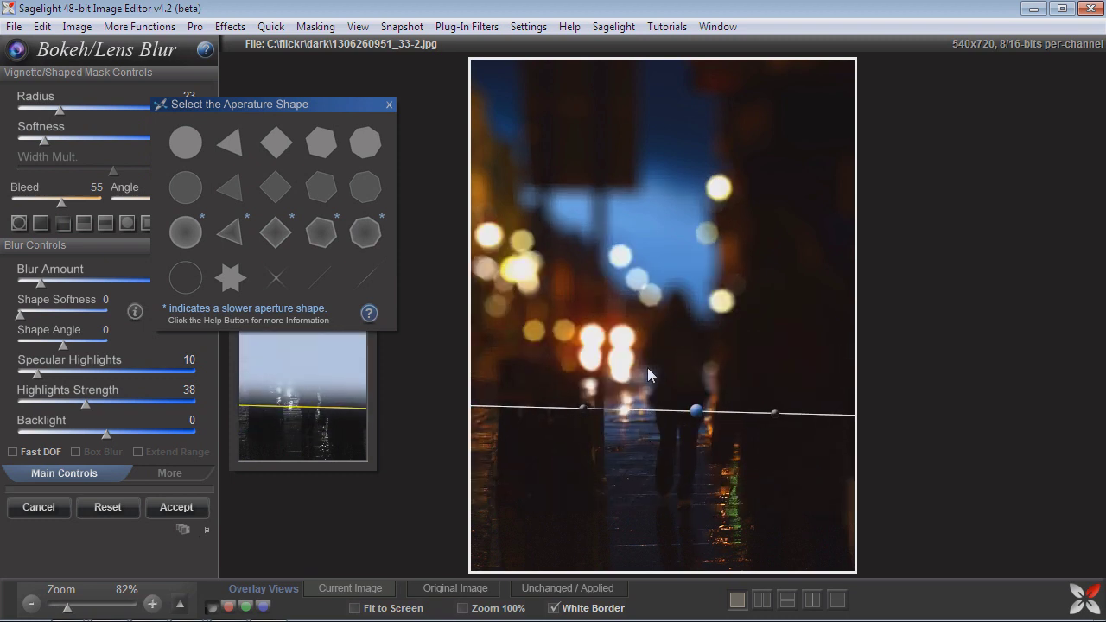
pyautogui.moveTo(650, 357); pyautogui.dragTo(666, 518)
pyautogui.moveTo(760, 437); pyautogui.dragTo(765, 435)
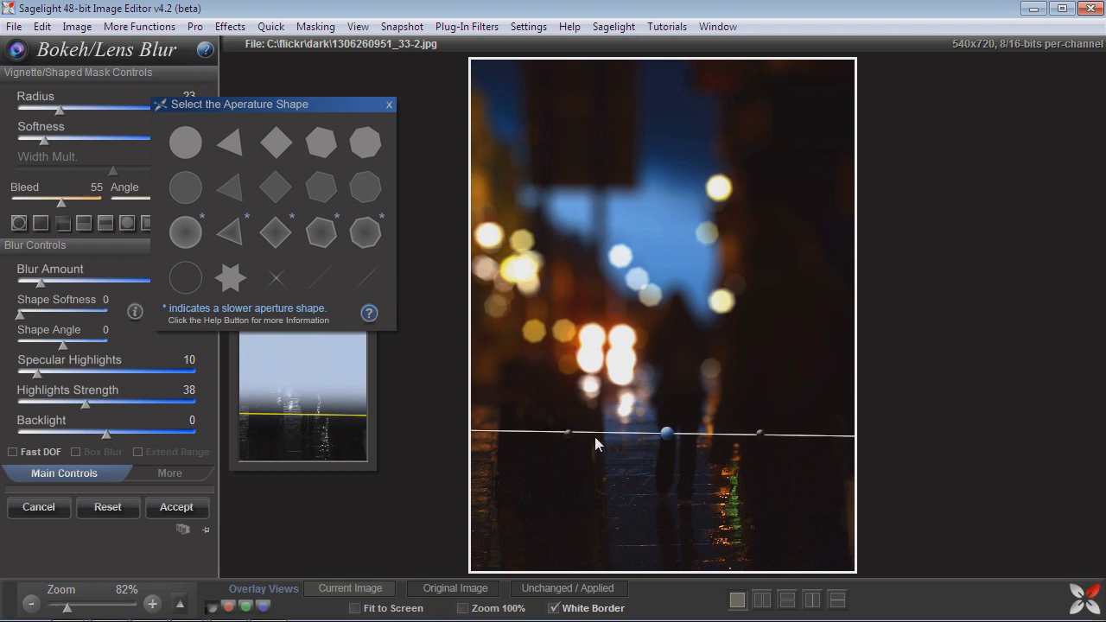
pyautogui.moveTo(566, 437); pyautogui.dragTo(568, 436)
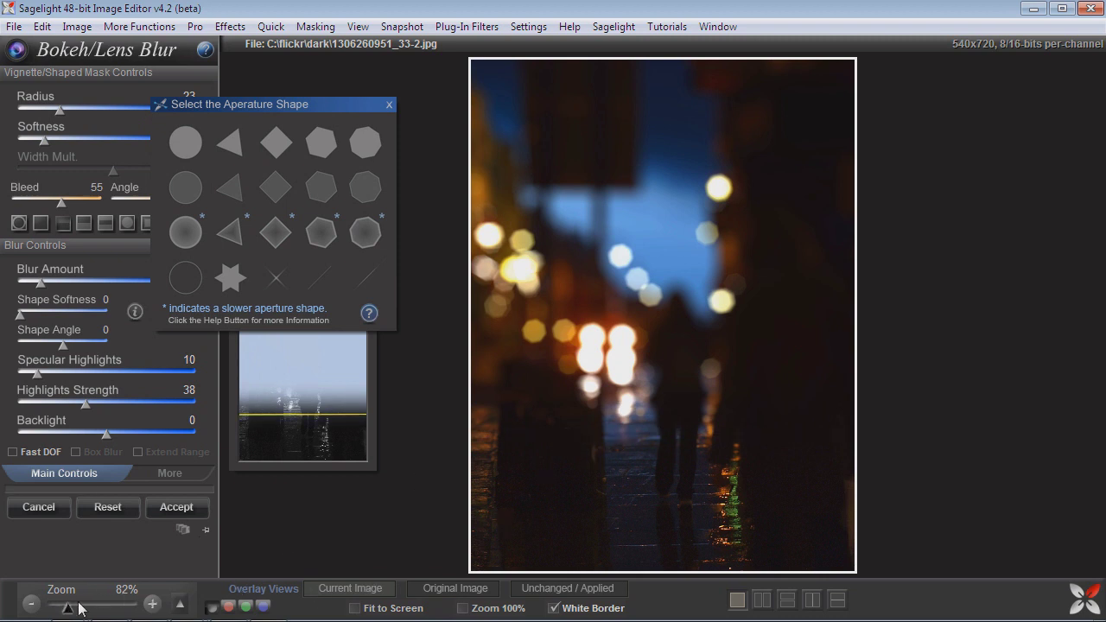
# - Zoom the photo to 261%, select the solid circle aperture and move the image viewer off the filter controls
pyautogui.moveTo(66, 608); pyautogui.dragTo(84, 609)
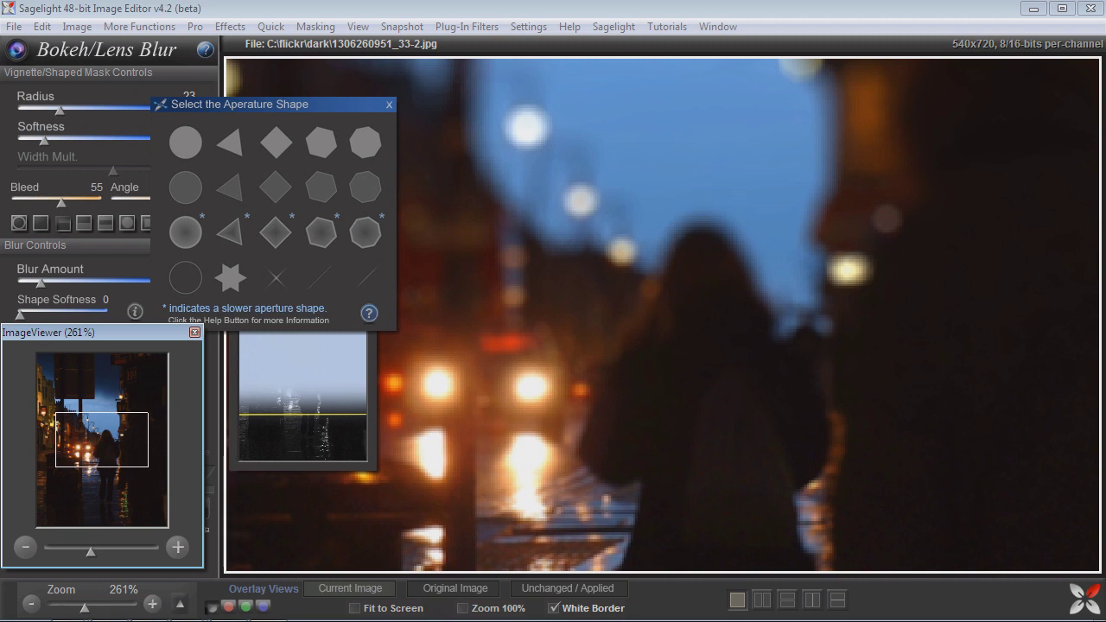
pyautogui.click(185, 141)
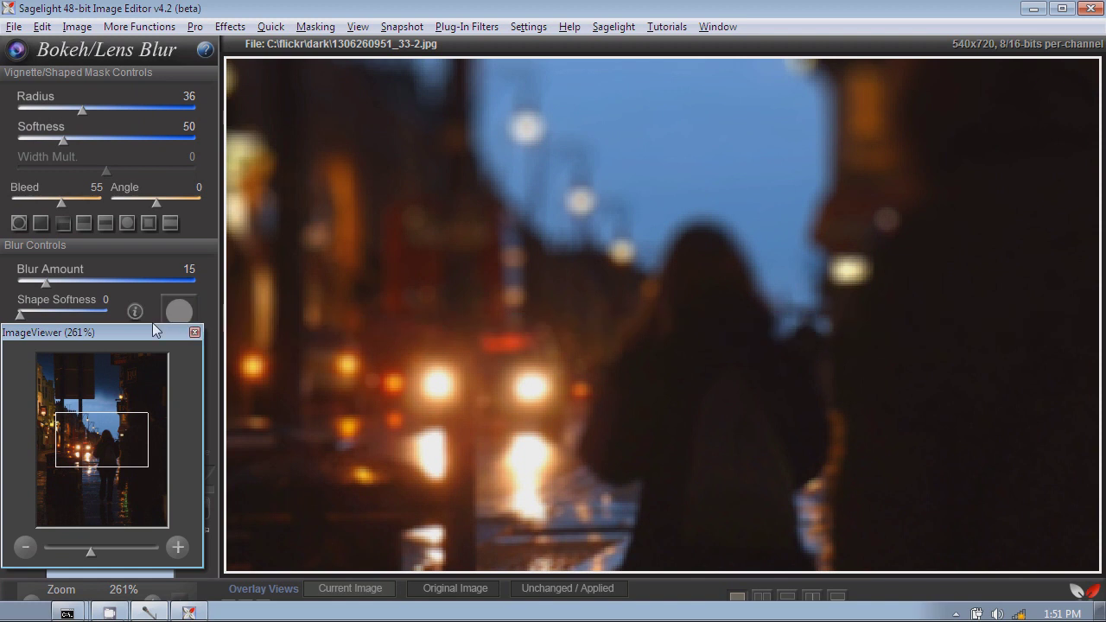
pyautogui.moveTo(152, 330); pyautogui.dragTo(123, 617)
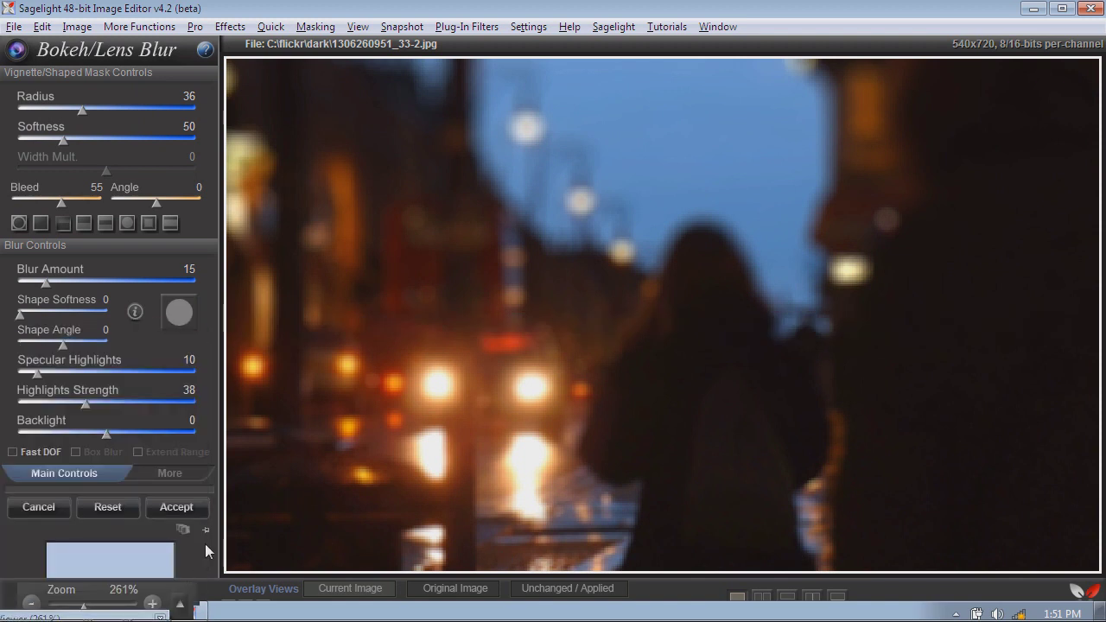
# - Open the selection mask for editing, clear it and set the brush to size 8 with hardness 104
pyautogui.click(193, 466)
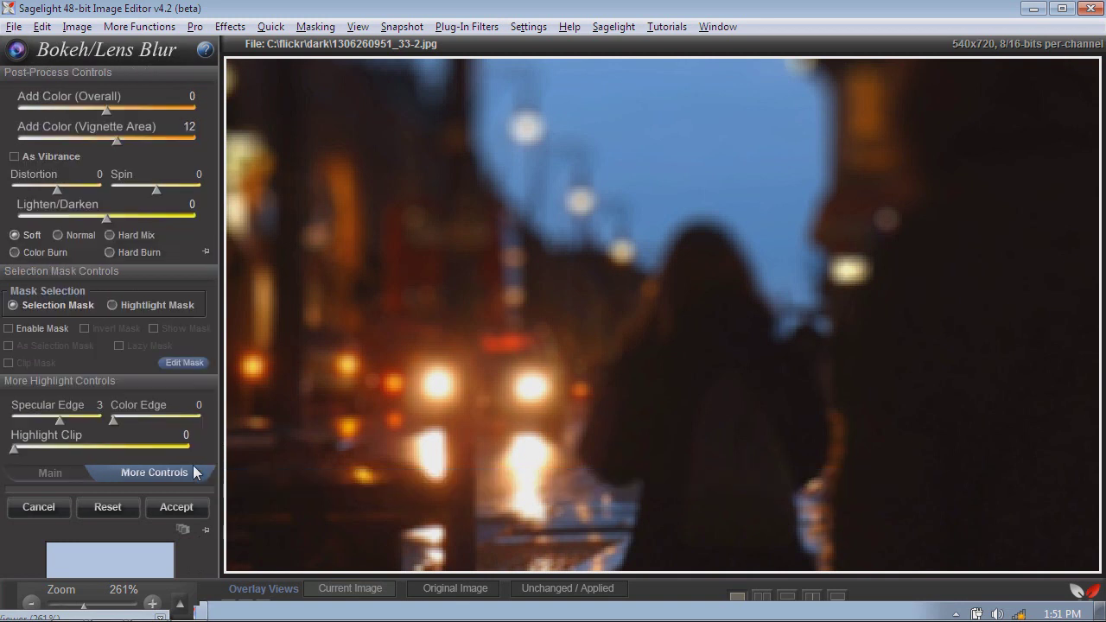
pyautogui.click(170, 368)
pyautogui.click(116, 285)
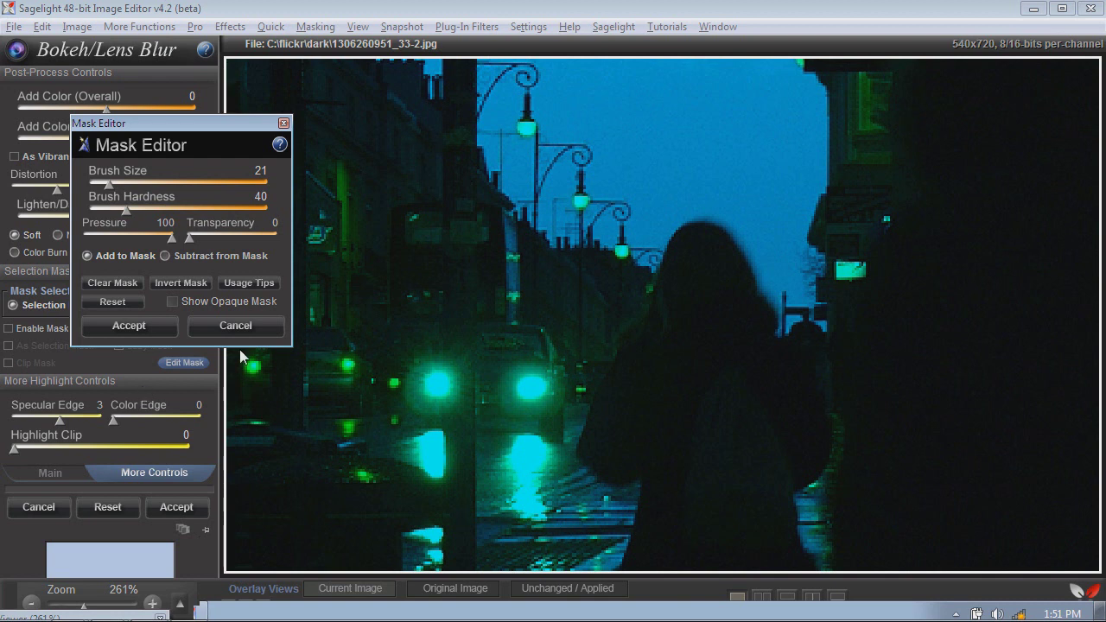
pyautogui.moveTo(113, 184); pyautogui.dragTo(98, 180)
pyautogui.moveTo(125, 208); pyautogui.dragTo(174, 204)
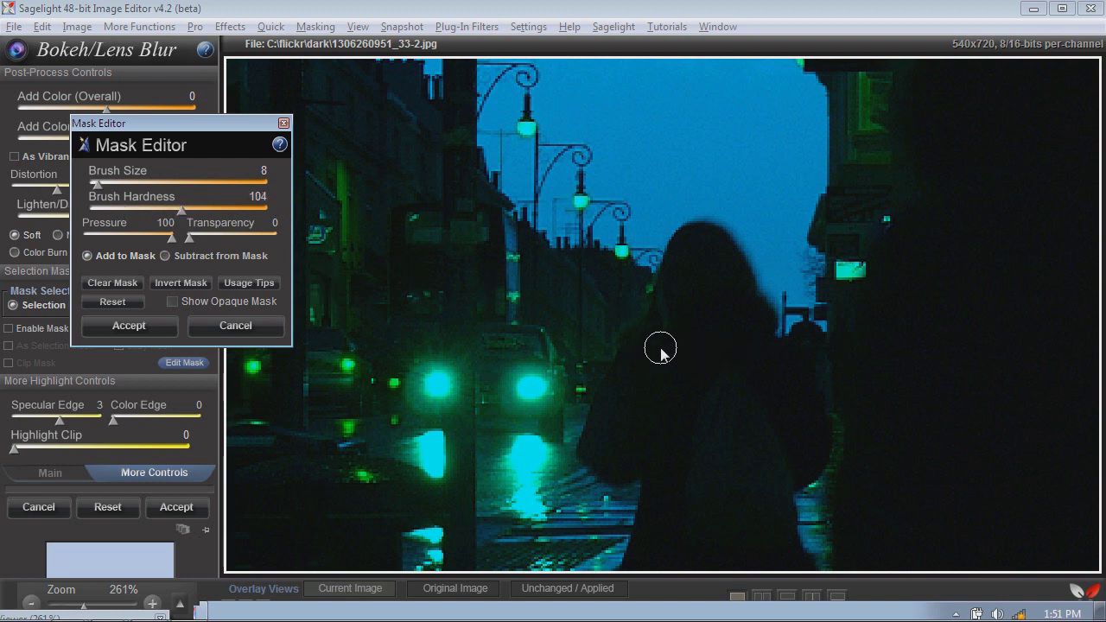
# - Paint the mask over the walking figure, clean its edges with Subtract from Mask and accept it
pyautogui.moveTo(657, 347)
pyautogui.mouseDown()
pyautogui.moveTo(621, 372)
pyautogui.moveTo(596, 440)
pyautogui.moveTo(593, 457)
pyautogui.moveTo(636, 471)
pyautogui.mouseUp()
pyautogui.moveTo(641, 346)
pyautogui.mouseDown()
pyautogui.moveTo(667, 308)
pyautogui.moveTo(696, 233)
pyautogui.moveTo(720, 243)
pyautogui.moveTo(762, 329)
pyautogui.moveTo(759, 311)
pyautogui.moveTo(765, 350)
pyautogui.moveTo(786, 354)
pyautogui.moveTo(807, 335)
pyautogui.moveTo(820, 440)
pyautogui.moveTo(783, 487)
pyautogui.moveTo(789, 534)
pyautogui.moveTo(781, 436)
pyautogui.moveTo(798, 381)
pyautogui.moveTo(779, 455)
pyautogui.moveTo(802, 429)
pyautogui.moveTo(777, 363)
pyautogui.moveTo(718, 317)
pyautogui.moveTo(737, 327)
pyautogui.moveTo(733, 313)
pyautogui.moveTo(673, 358)
pyautogui.moveTo(670, 310)
pyautogui.moveTo(615, 469)
pyautogui.moveTo(652, 420)
pyautogui.moveTo(671, 491)
pyautogui.moveTo(684, 406)
pyautogui.moveTo(706, 519)
pyautogui.moveTo(719, 512)
pyautogui.moveTo(727, 393)
pyautogui.moveTo(761, 554)
pyautogui.moveTo(746, 538)
pyautogui.moveTo(704, 550)
pyautogui.moveTo(677, 473)
pyautogui.moveTo(660, 480)
pyautogui.moveTo(645, 552)
pyautogui.moveTo(670, 507)
pyautogui.moveTo(685, 545)
pyautogui.moveTo(750, 553)
pyautogui.moveTo(780, 538)
pyautogui.mouseUp()
pyautogui.click(188, 252)
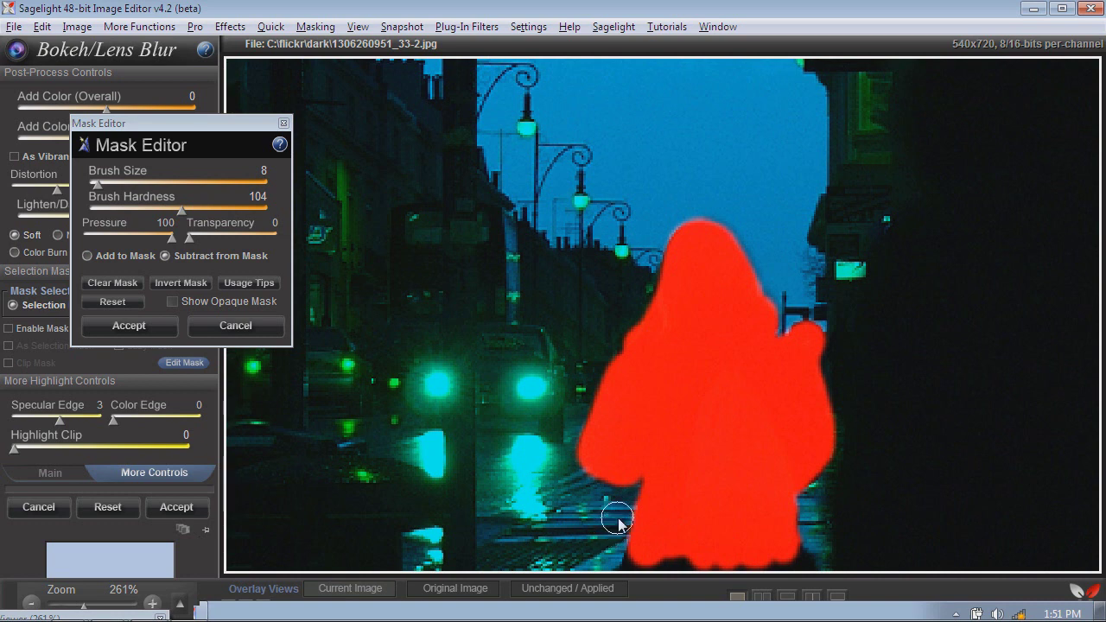
pyautogui.click(263, 332)
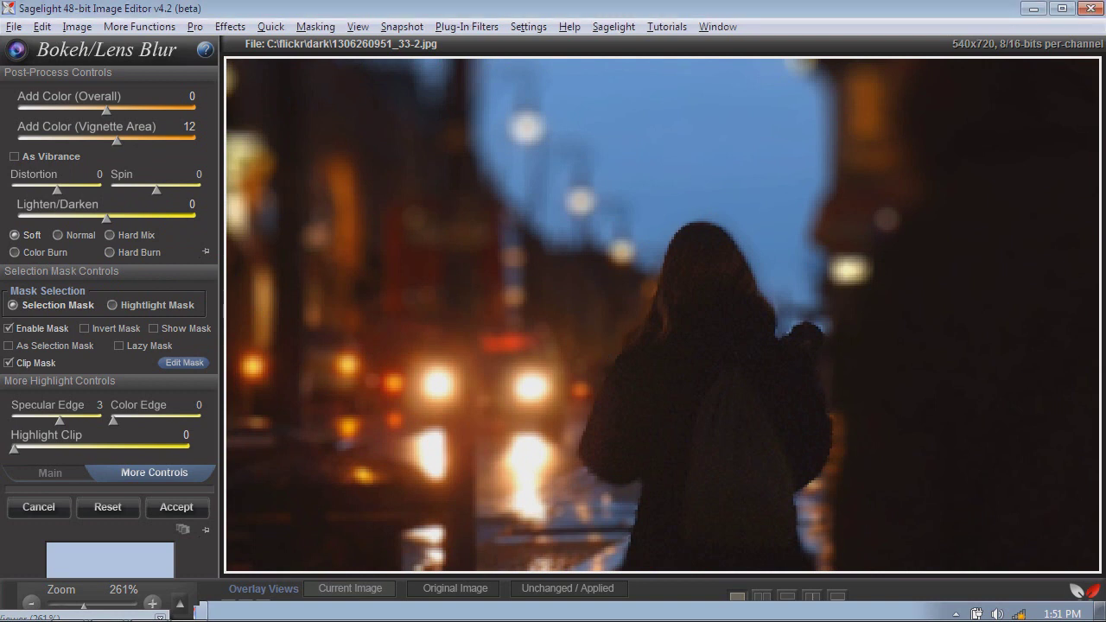
# - Toggle Enable Mask off and on repeatedly to compare the figure with and without masking, leaving it enabled
pyautogui.click(38, 329)
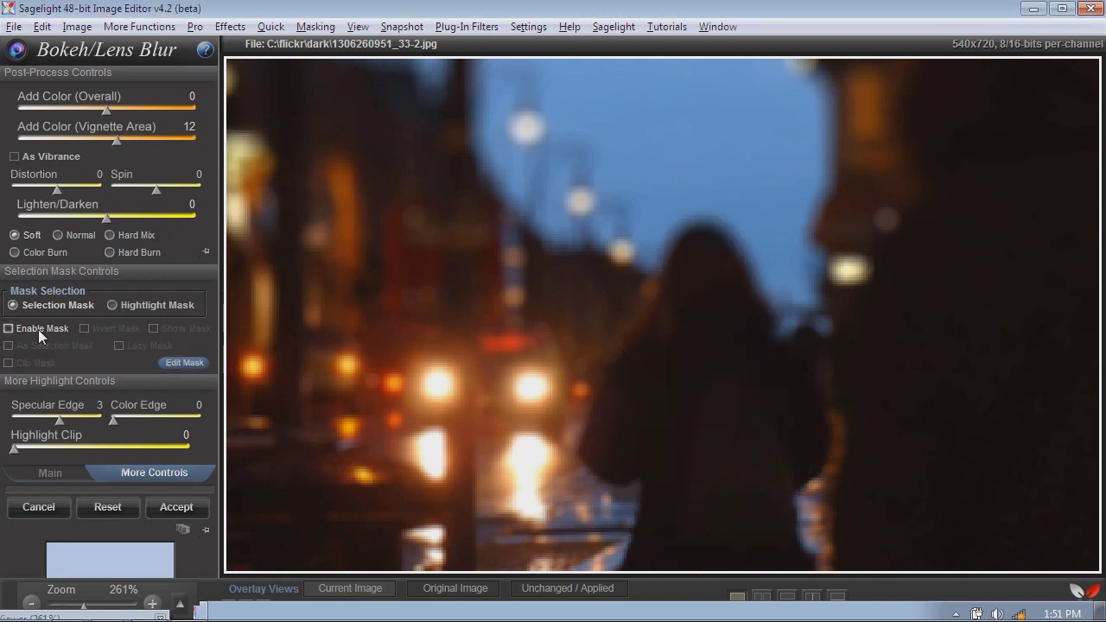
pyautogui.click(38, 330)
pyautogui.click(38, 329)
pyautogui.click(38, 330)
pyautogui.click(38, 329)
pyautogui.click(38, 330)
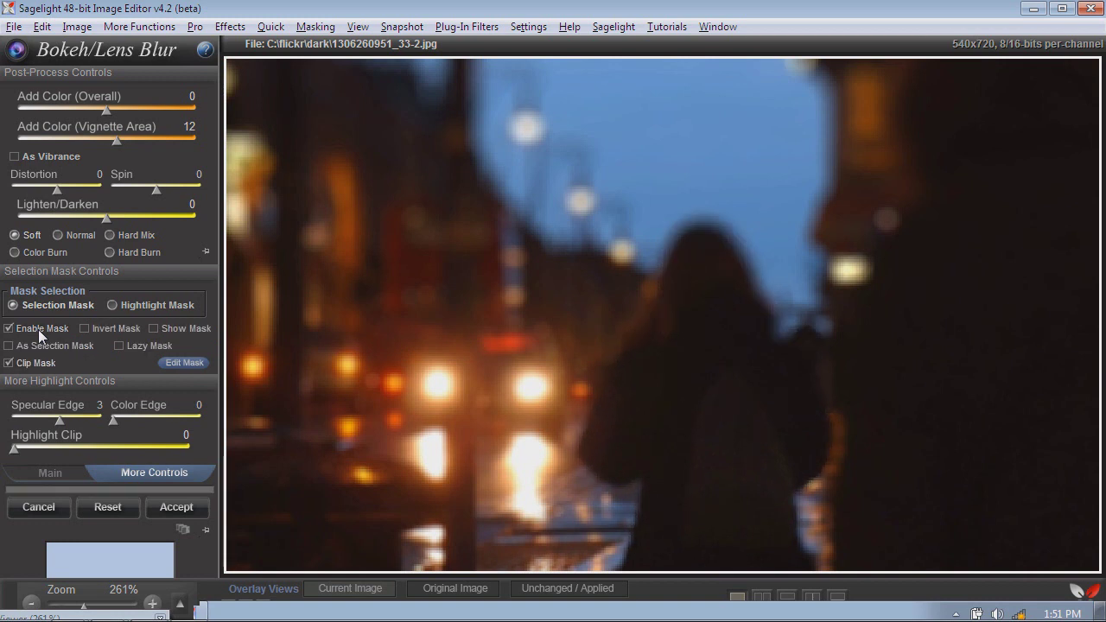
pyautogui.click(38, 329)
pyautogui.click(38, 329)
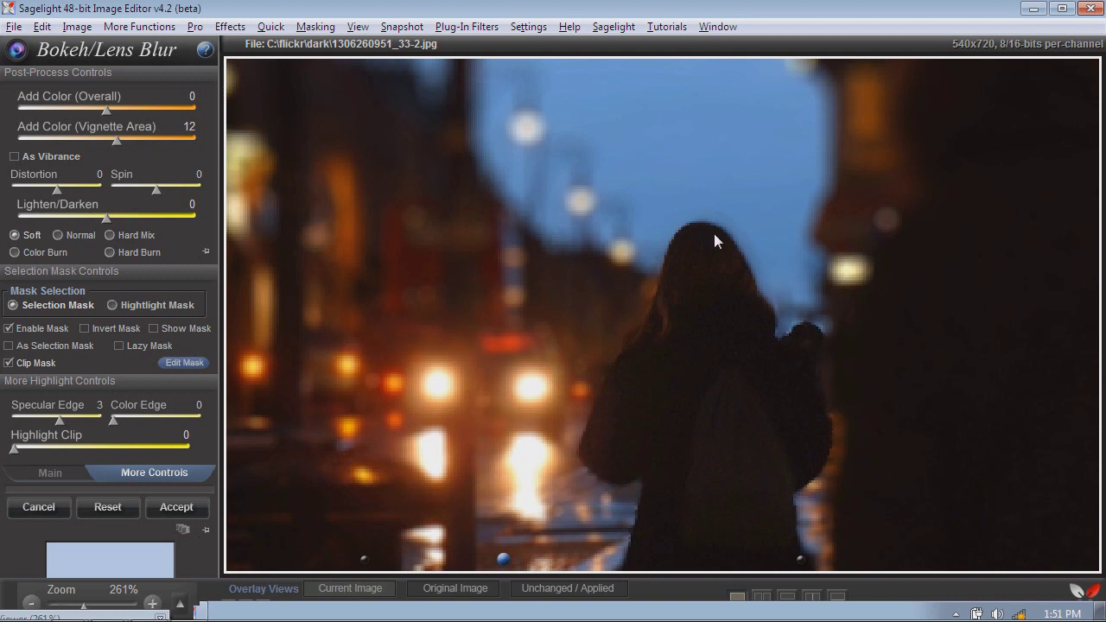
pyautogui.click(41, 328)
pyautogui.click(41, 327)
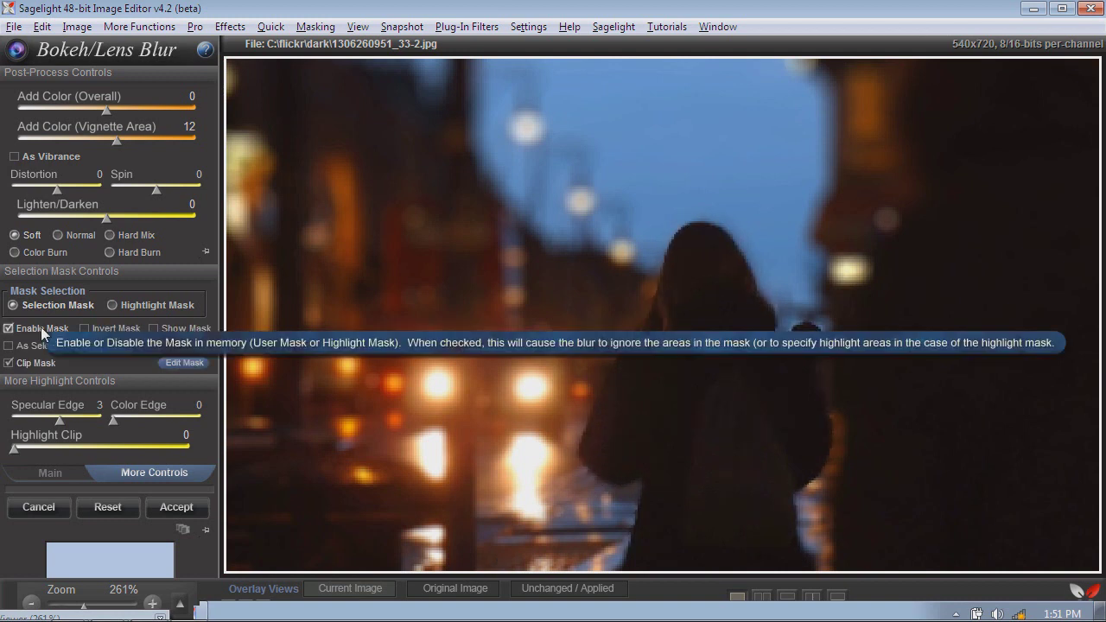
pyautogui.click(41, 328)
pyautogui.click(41, 327)
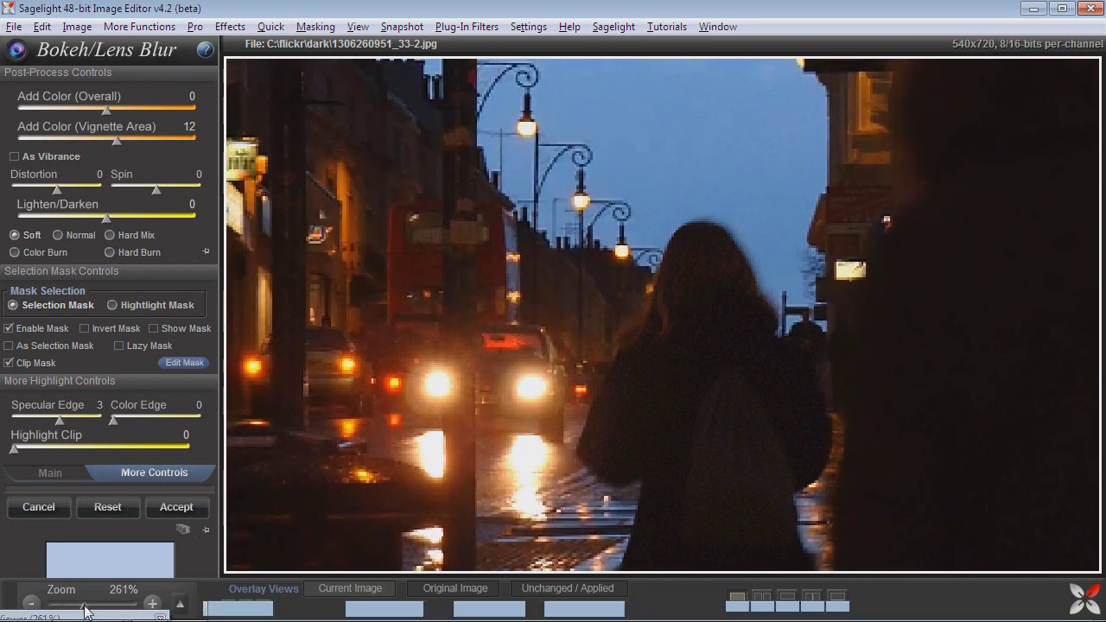
# - Zoom to 817% to inspect the masked figure's edges and move the view to the reflections on the wet road
pyautogui.moveTo(85, 610); pyautogui.dragTo(112, 606)
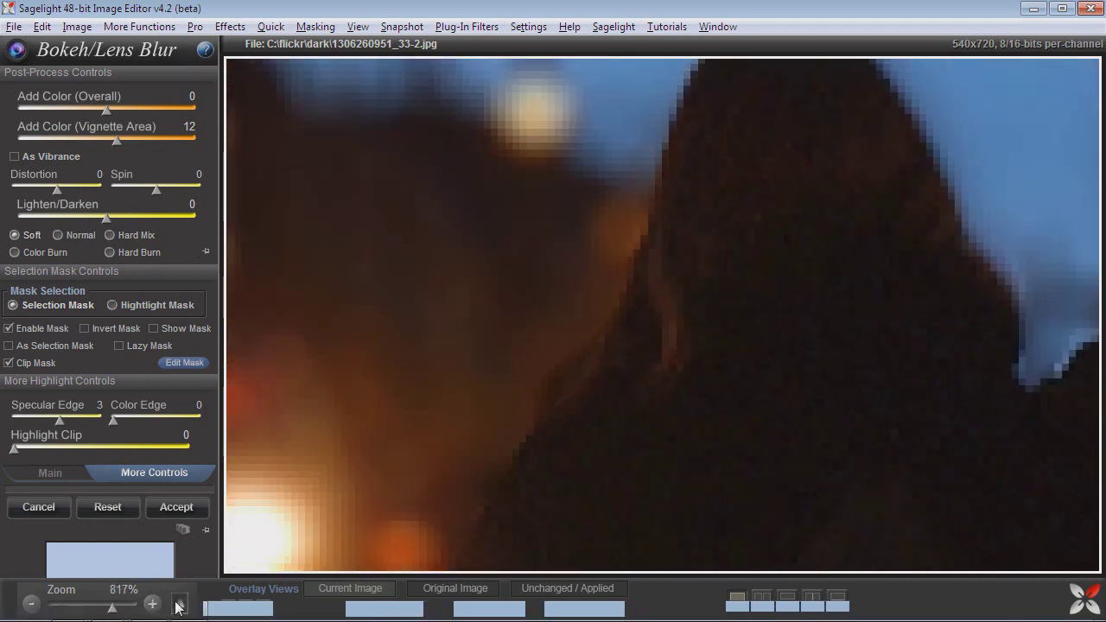
pyautogui.click(179, 604)
pyautogui.click(128, 404)
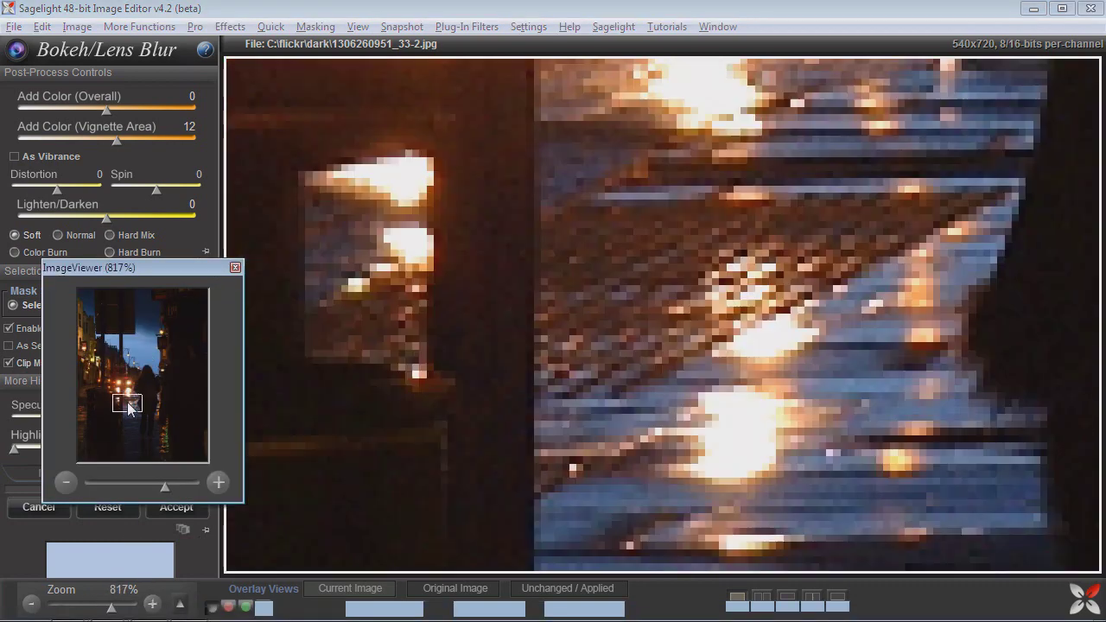
# - Open the selection mask for editing and paint along the figure's elbow edge with brush size 3
pyautogui.moveTo(128, 403); pyautogui.dragTo(142, 389)
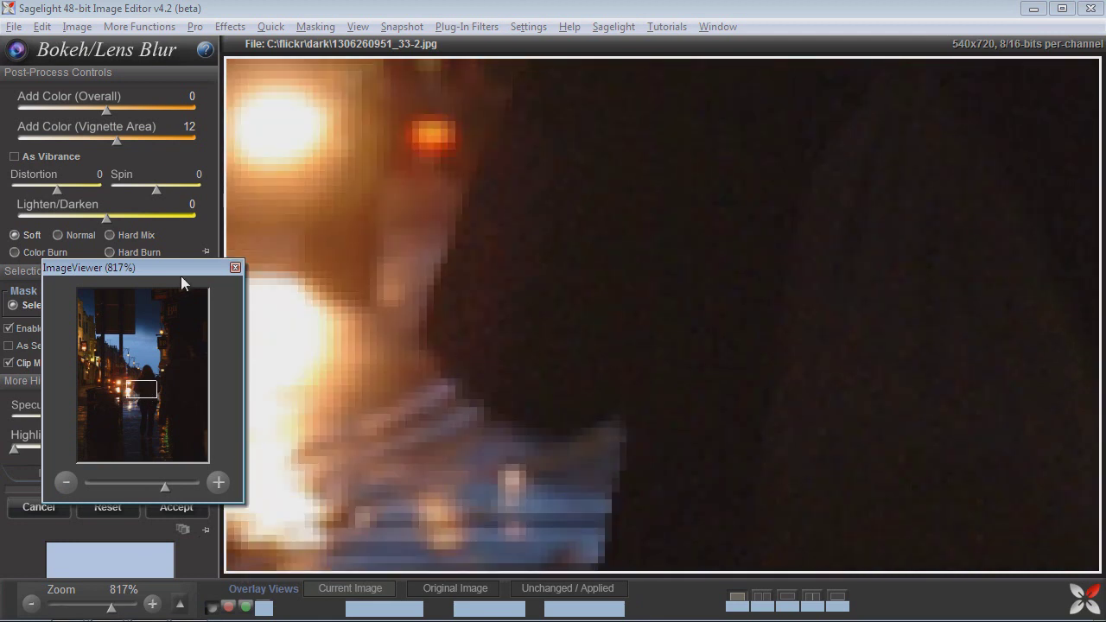
pyautogui.moveTo(181, 276); pyautogui.dragTo(178, 483)
pyautogui.click(184, 362)
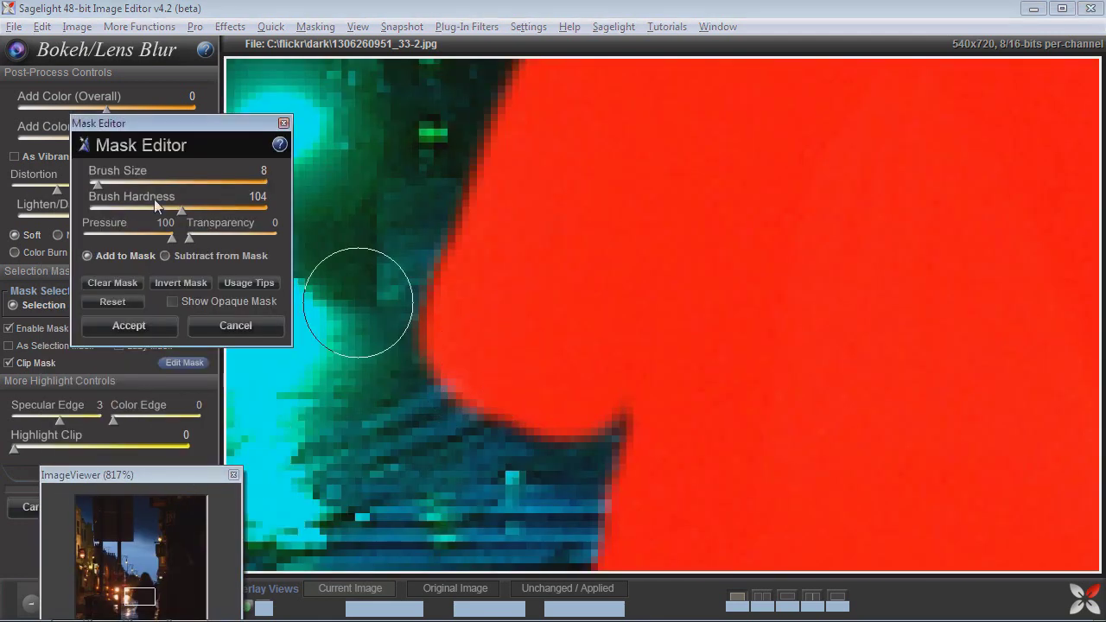
pyautogui.moveTo(98, 184); pyautogui.dragTo(93, 184)
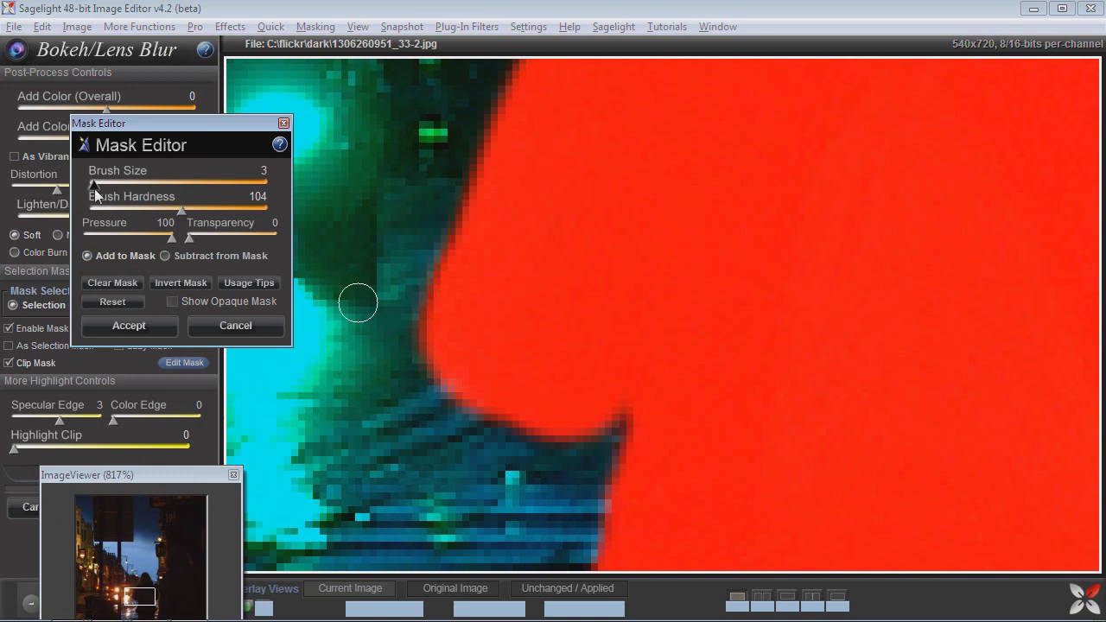
pyautogui.moveTo(470, 367)
pyautogui.mouseDown()
pyautogui.moveTo(519, 420)
pyautogui.moveTo(563, 435)
pyautogui.moveTo(644, 394)
pyautogui.moveTo(589, 420)
pyautogui.mouseUp()
# - Trim the mask around the figure's raised hand with Subtract from Mask and accept the mask
pyautogui.moveTo(140, 600); pyautogui.dragTo(157, 587)
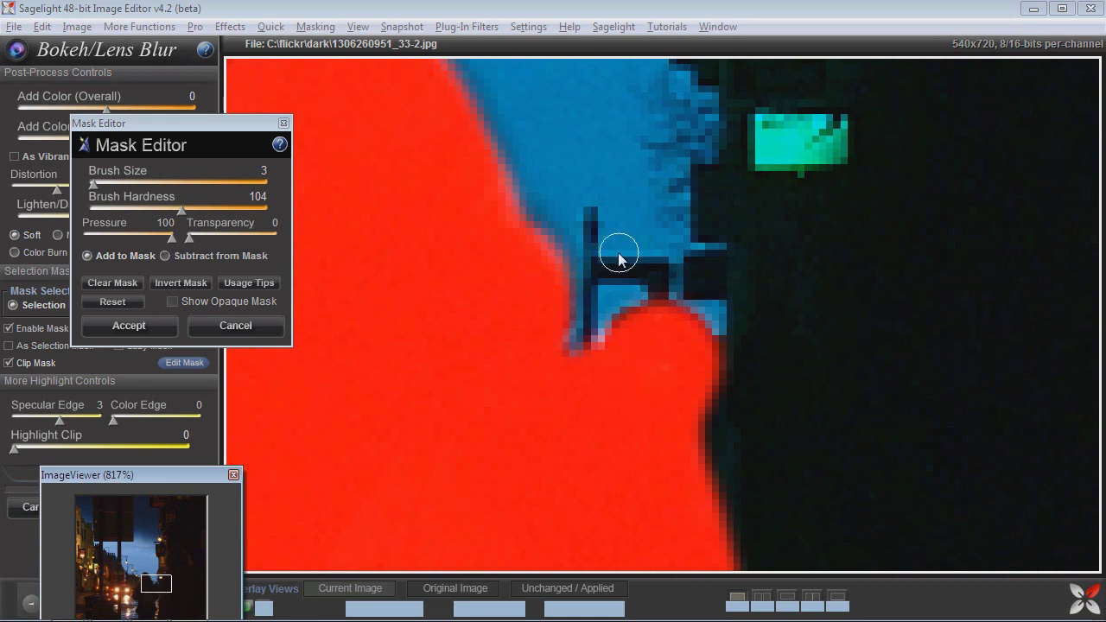
pyautogui.click(165, 255)
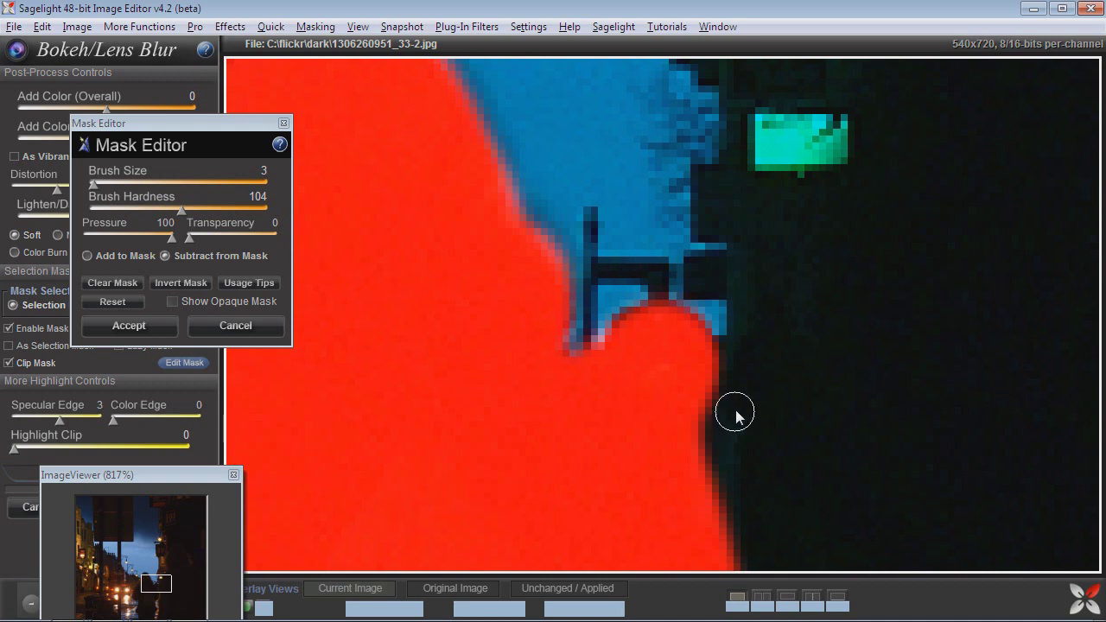
pyautogui.moveTo(730, 361)
pyautogui.mouseDown()
pyautogui.moveTo(683, 279)
pyautogui.moveTo(617, 306)
pyautogui.mouseUp()
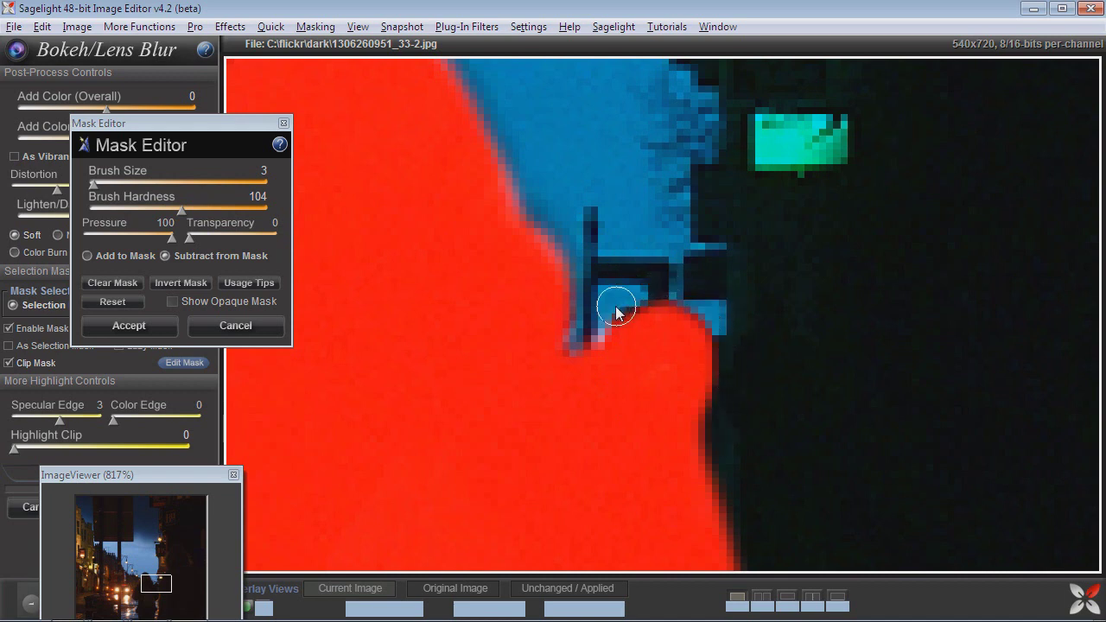
pyautogui.click(737, 598)
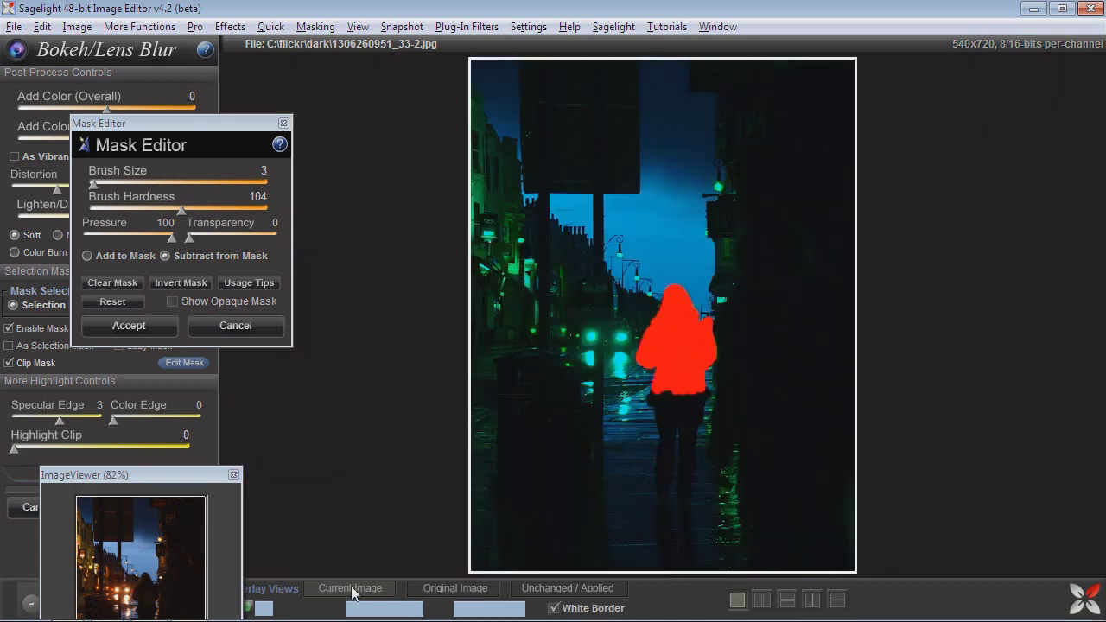
pyautogui.click(128, 325)
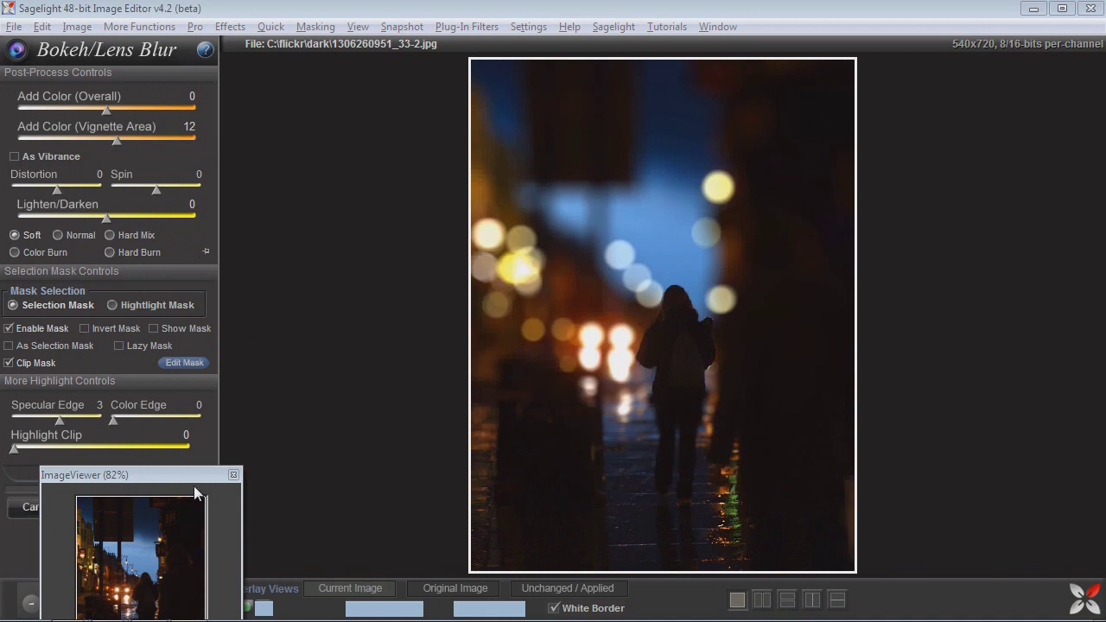
# - Reopen the selection mask and add the coat's lower hem to it, using brush size 5 and hardness 89
pyautogui.moveTo(196, 492); pyautogui.dragTo(196, 285)
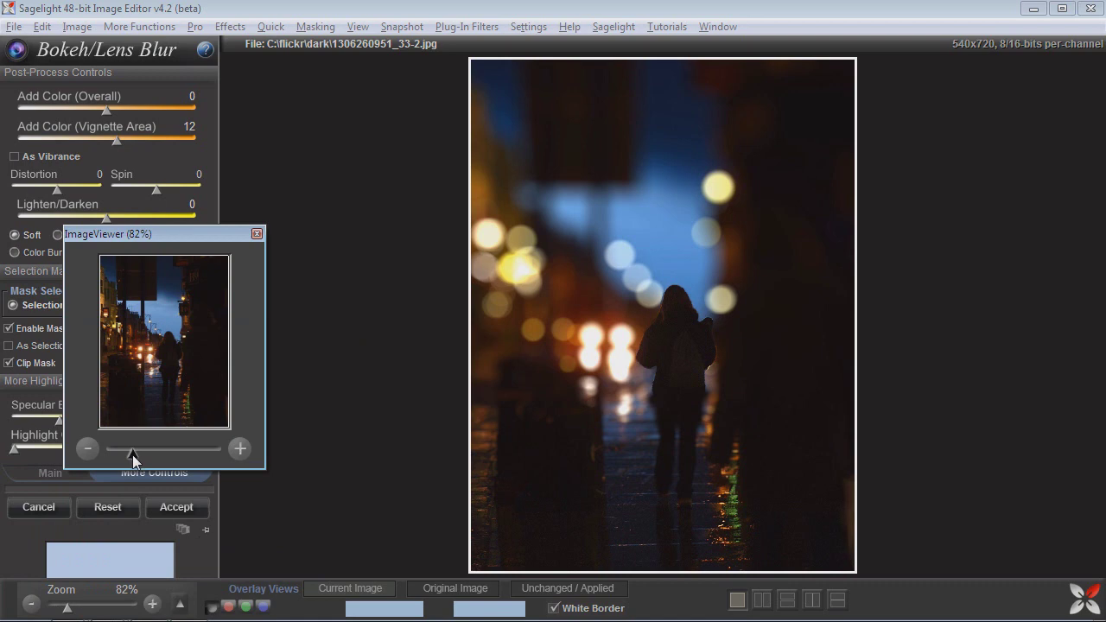
pyautogui.moveTo(132, 453); pyautogui.dragTo(162, 453)
pyautogui.moveTo(216, 337); pyautogui.dragTo(164, 365)
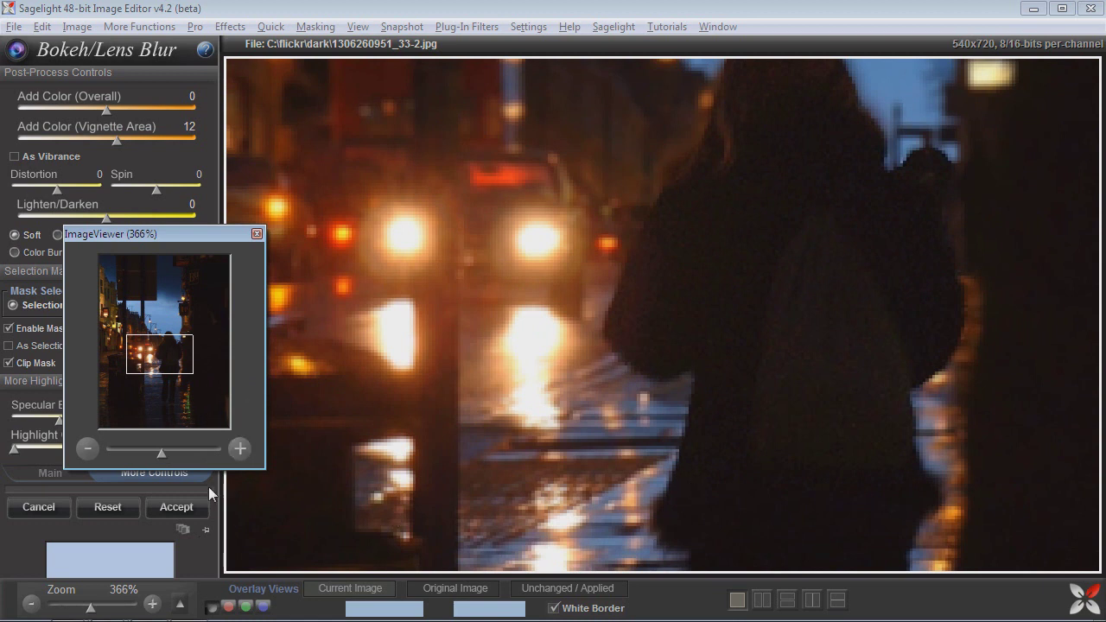
pyautogui.moveTo(181, 231); pyautogui.dragTo(161, 516)
pyautogui.click(183, 363)
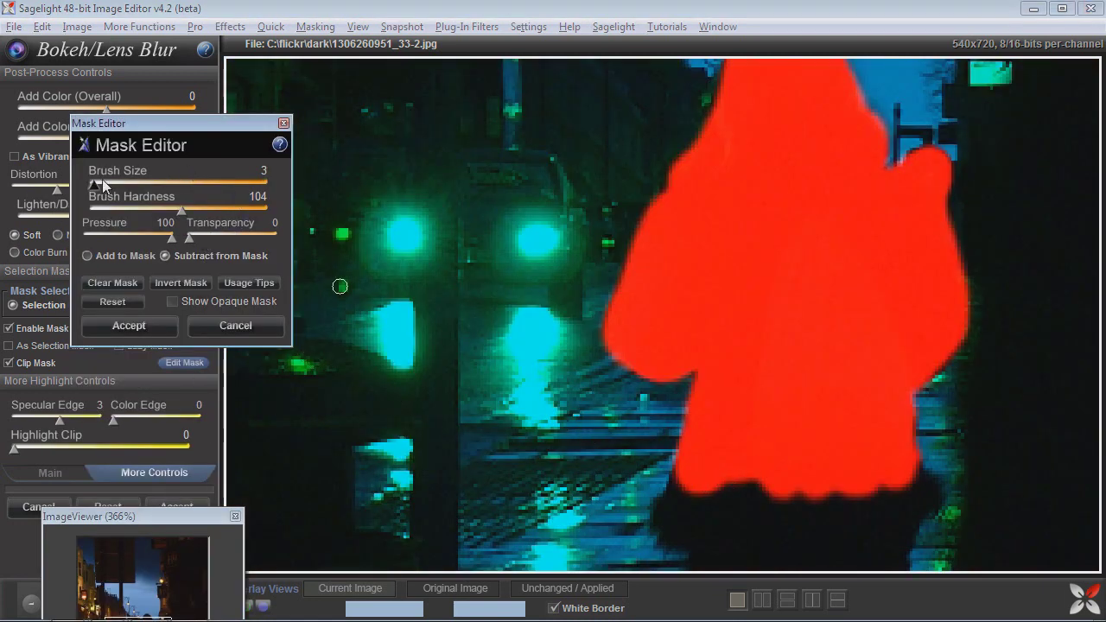
pyautogui.moveTo(102, 179); pyautogui.dragTo(105, 180)
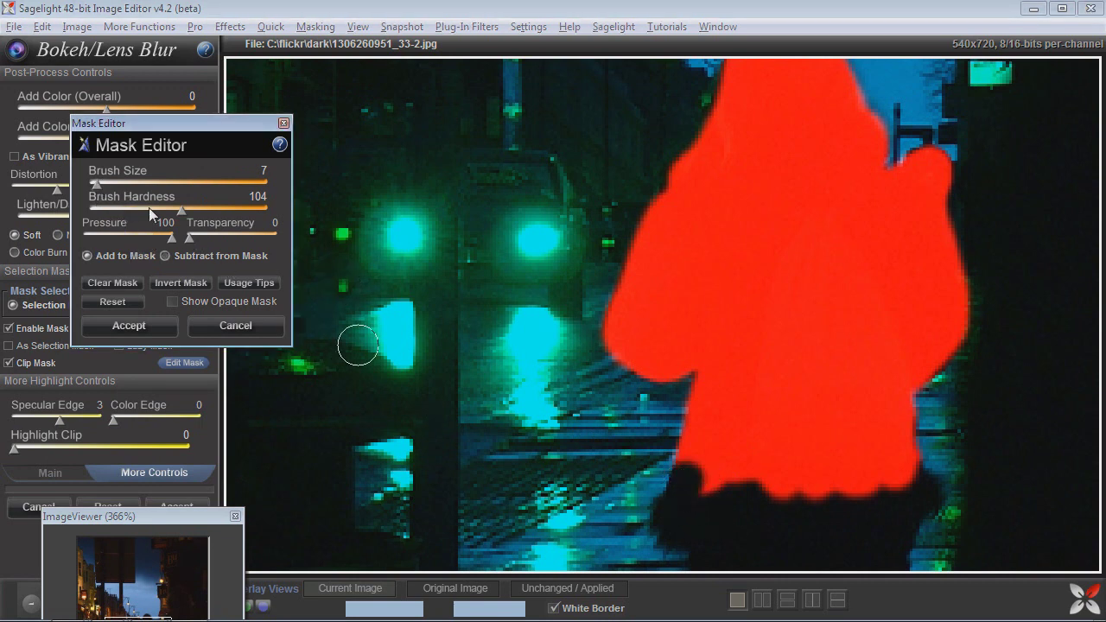
pyautogui.moveTo(100, 178); pyautogui.dragTo(95, 180)
pyautogui.moveTo(689, 472)
pyautogui.mouseDown()
pyautogui.moveTo(669, 528)
pyautogui.moveTo(663, 514)
pyautogui.moveTo(705, 550)
pyautogui.moveTo(701, 529)
pyautogui.moveTo(720, 542)
pyautogui.moveTo(751, 517)
pyautogui.moveTo(747, 506)
pyautogui.moveTo(787, 487)
pyautogui.moveTo(817, 537)
pyautogui.moveTo(854, 537)
pyautogui.moveTo(923, 485)
pyautogui.moveTo(883, 551)
pyautogui.mouseUp()
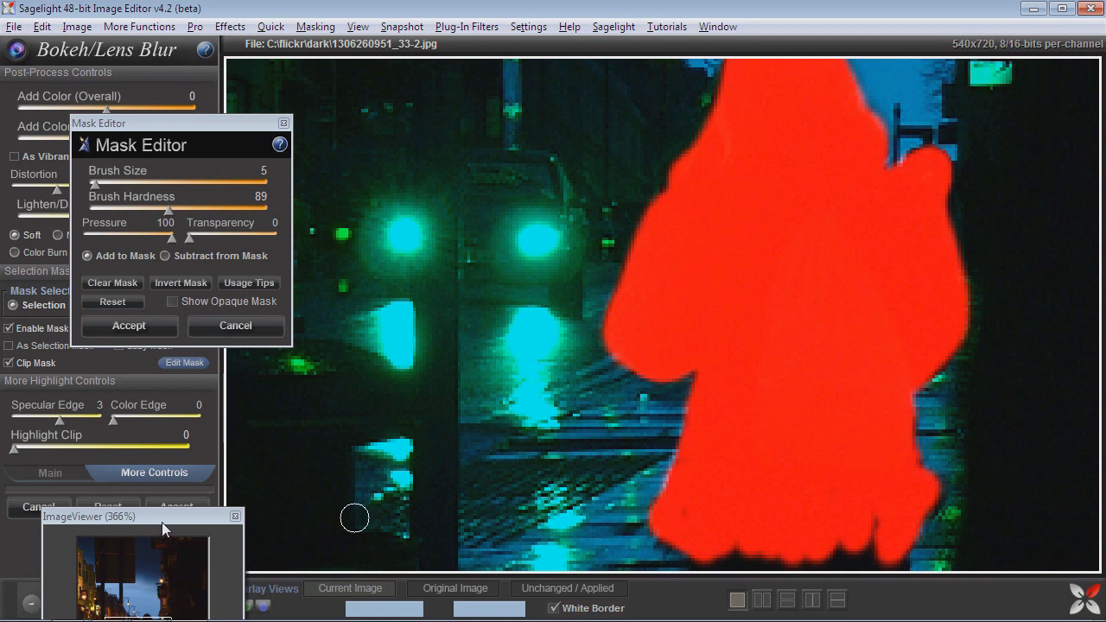
# - Extend the mask from the coat hem onto the tops of the legs and accept it
pyautogui.moveTo(161, 522); pyautogui.dragTo(168, 367)
pyautogui.moveTo(177, 413); pyautogui.dragTo(168, 520)
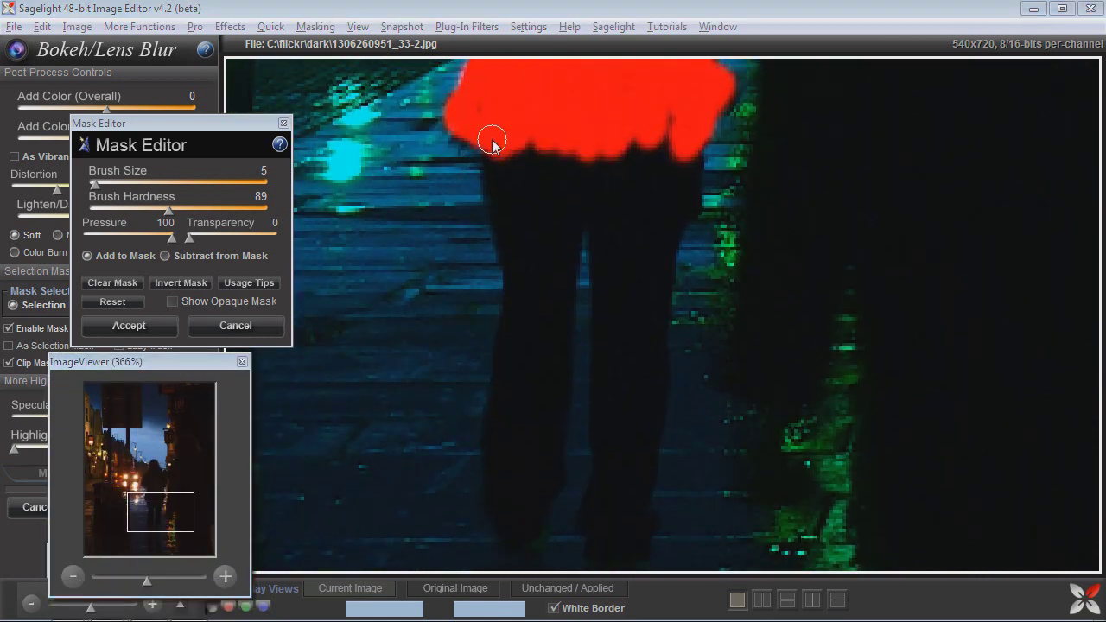
pyautogui.moveTo(491, 141)
pyautogui.mouseDown()
pyautogui.moveTo(505, 182)
pyautogui.moveTo(496, 204)
pyautogui.moveTo(493, 180)
pyautogui.moveTo(533, 123)
pyautogui.moveTo(620, 146)
pyautogui.moveTo(652, 182)
pyautogui.moveTo(662, 156)
pyautogui.mouseUp()
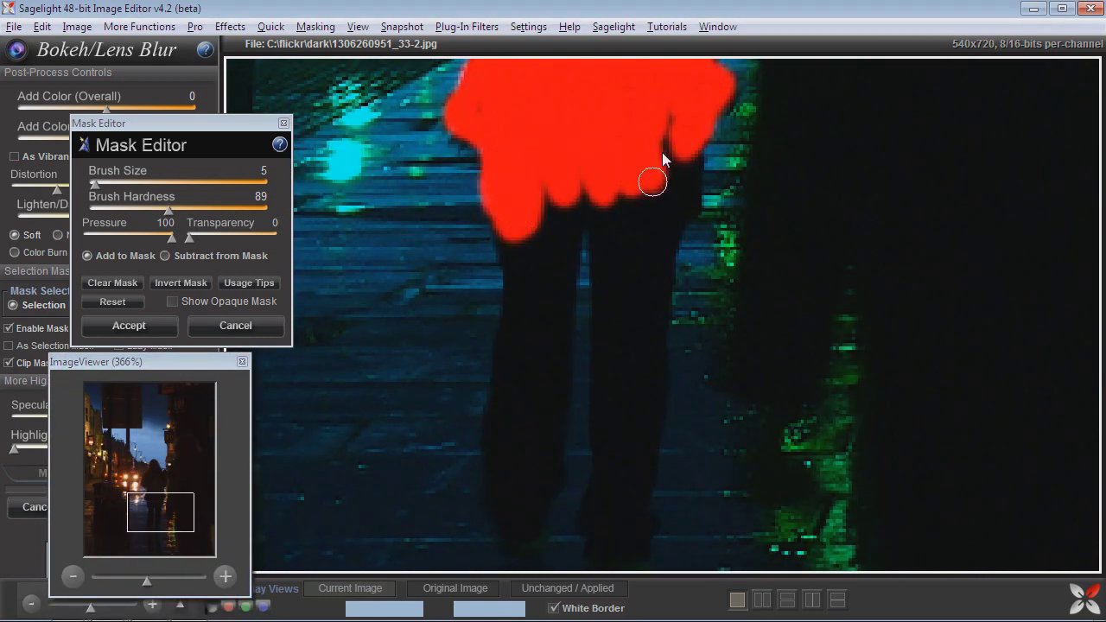
pyautogui.click(143, 326)
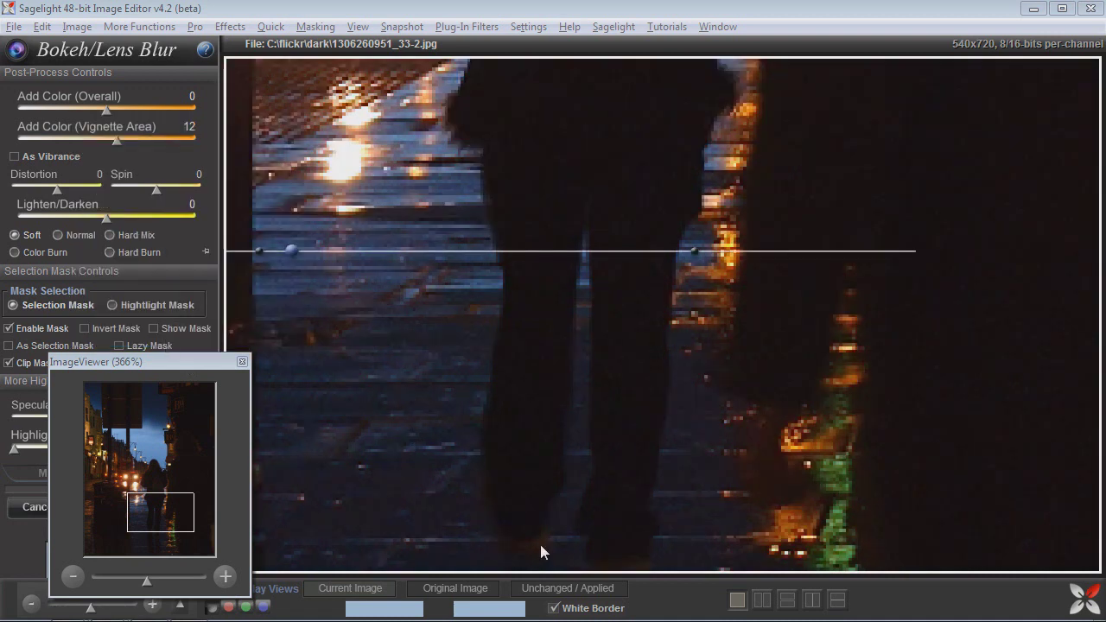
# - Reopen the selection mask at the raised hand and set the brush to size 2 with hardness 147
pyautogui.scroll(-5, 684, 423)
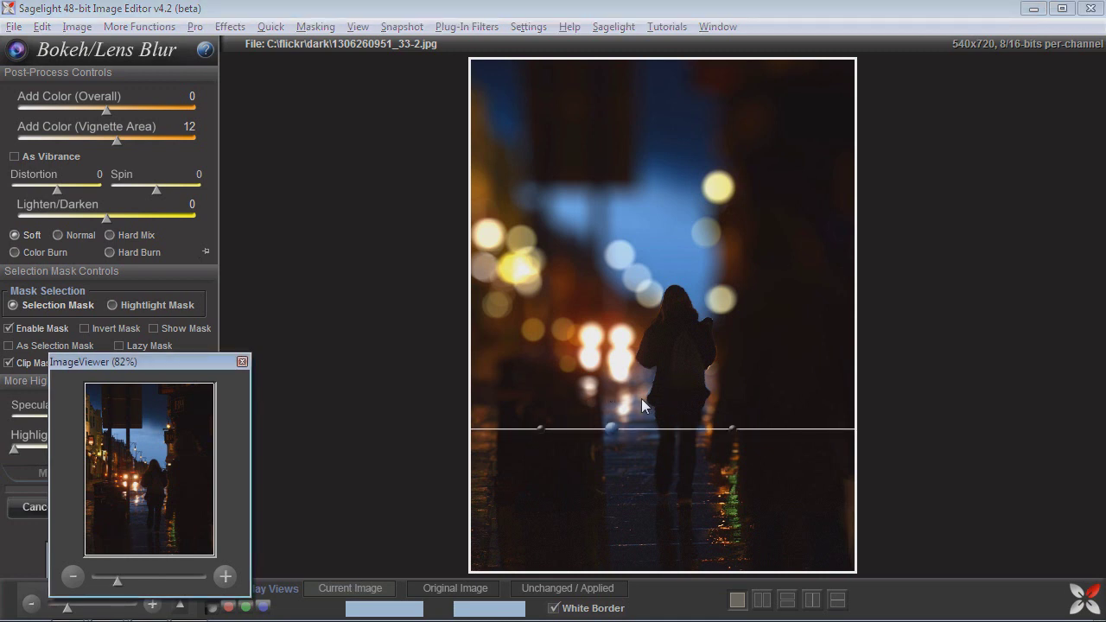
pyautogui.click(462, 608)
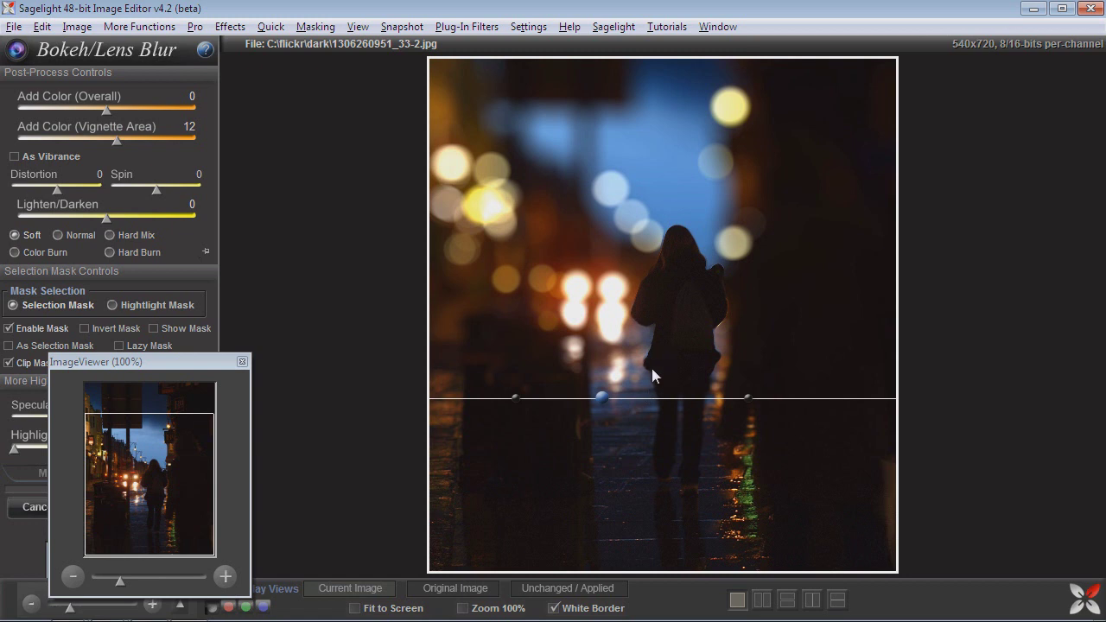
pyautogui.moveTo(121, 579); pyautogui.dragTo(149, 579)
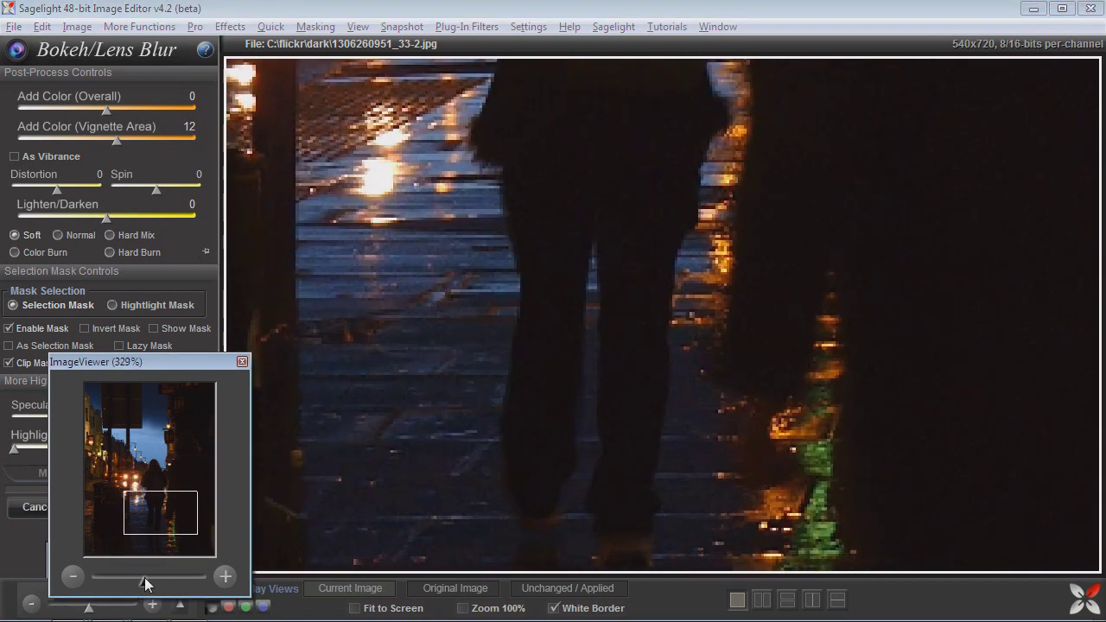
pyautogui.moveTo(159, 513); pyautogui.dragTo(165, 481)
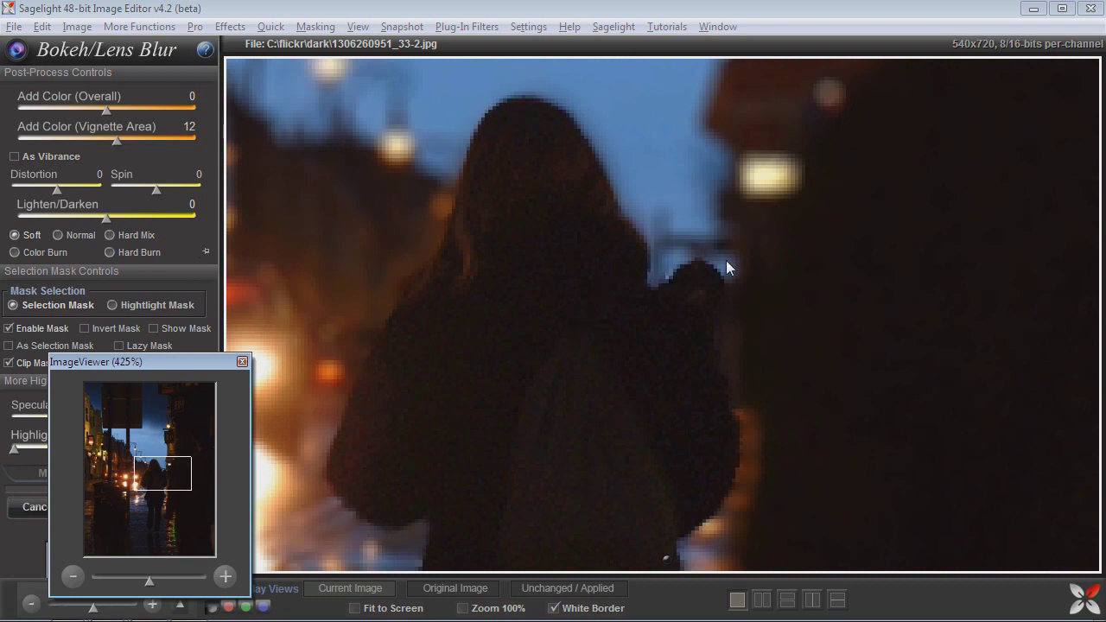
pyautogui.moveTo(166, 356); pyautogui.dragTo(165, 456)
pyautogui.click(177, 363)
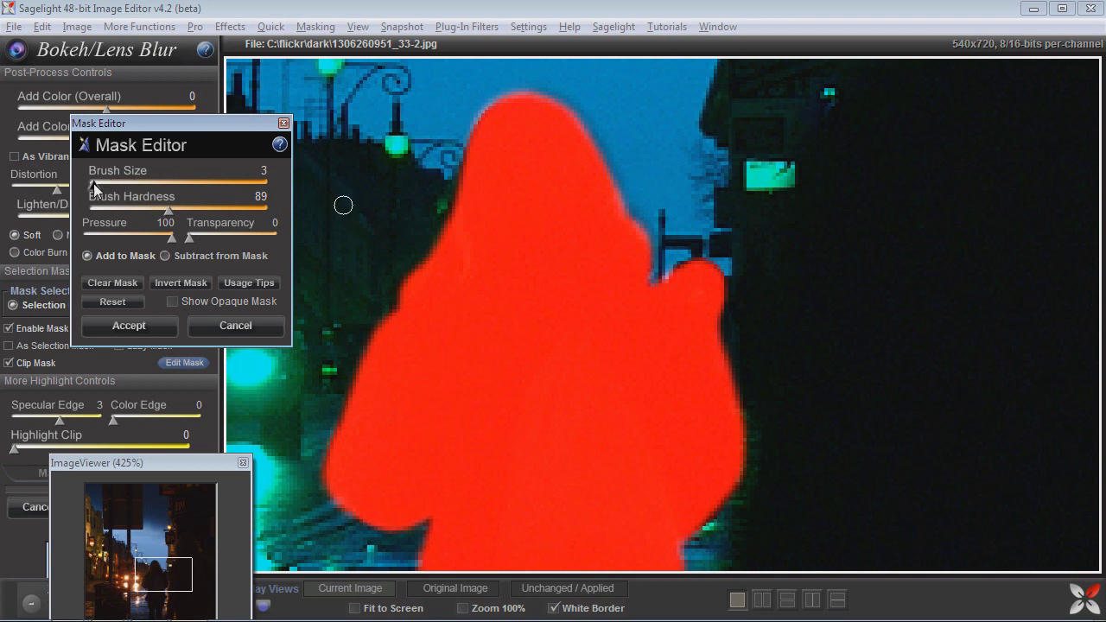
pyautogui.moveTo(136, 467); pyautogui.dragTo(114, 343)
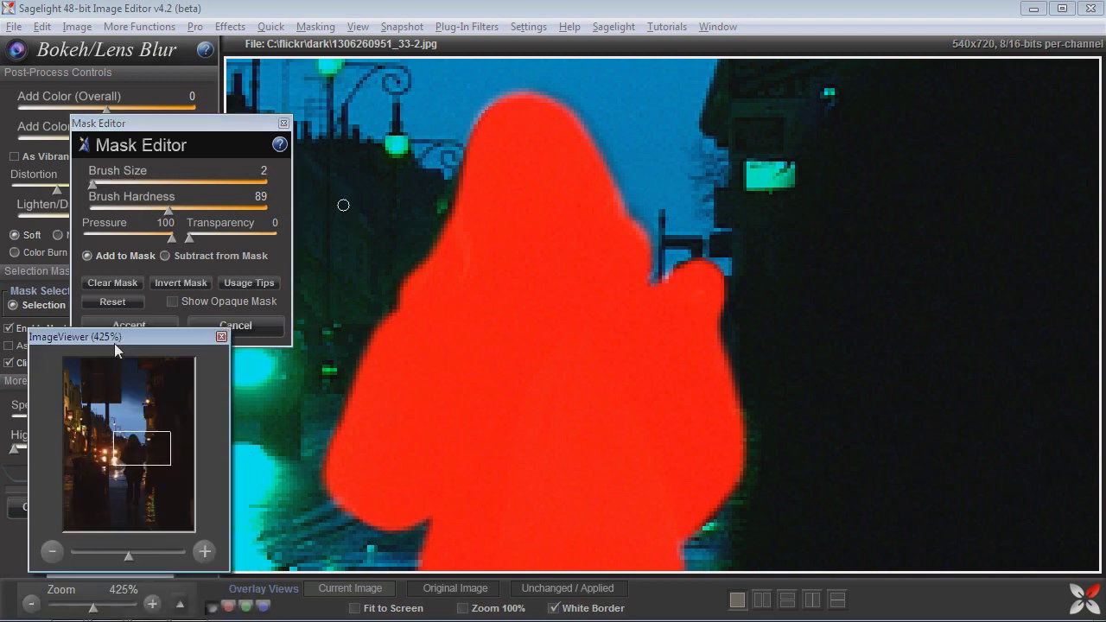
pyautogui.moveTo(129, 554); pyautogui.dragTo(151, 551)
pyautogui.click(131, 192)
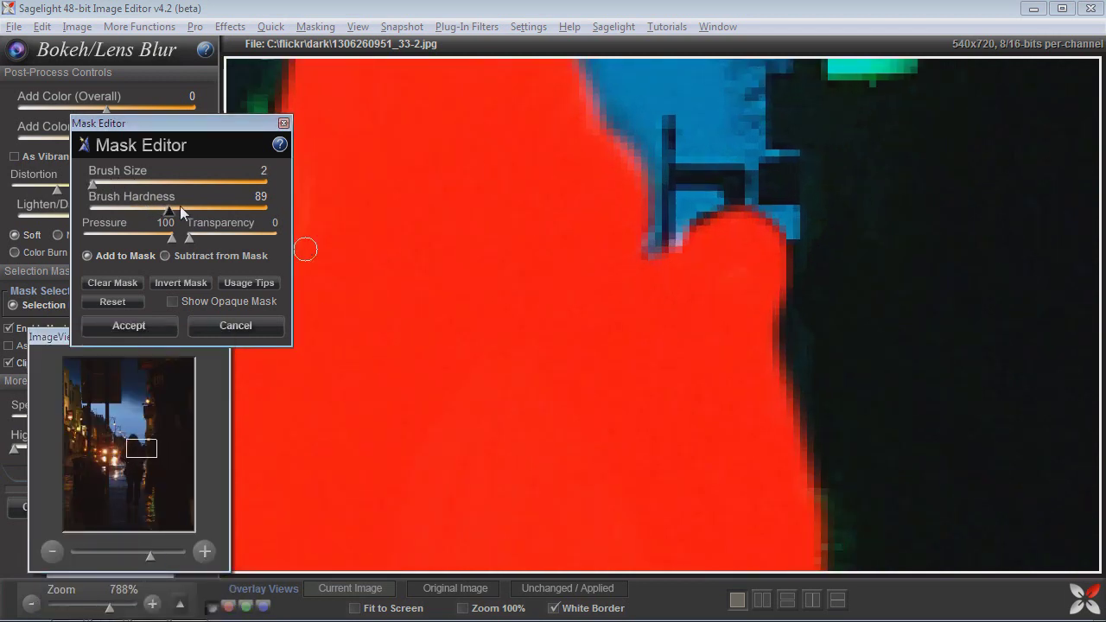
# - Subtract the mask from the gap between the figure's shoulder and raised hand and accept it
pyautogui.click(167, 256)
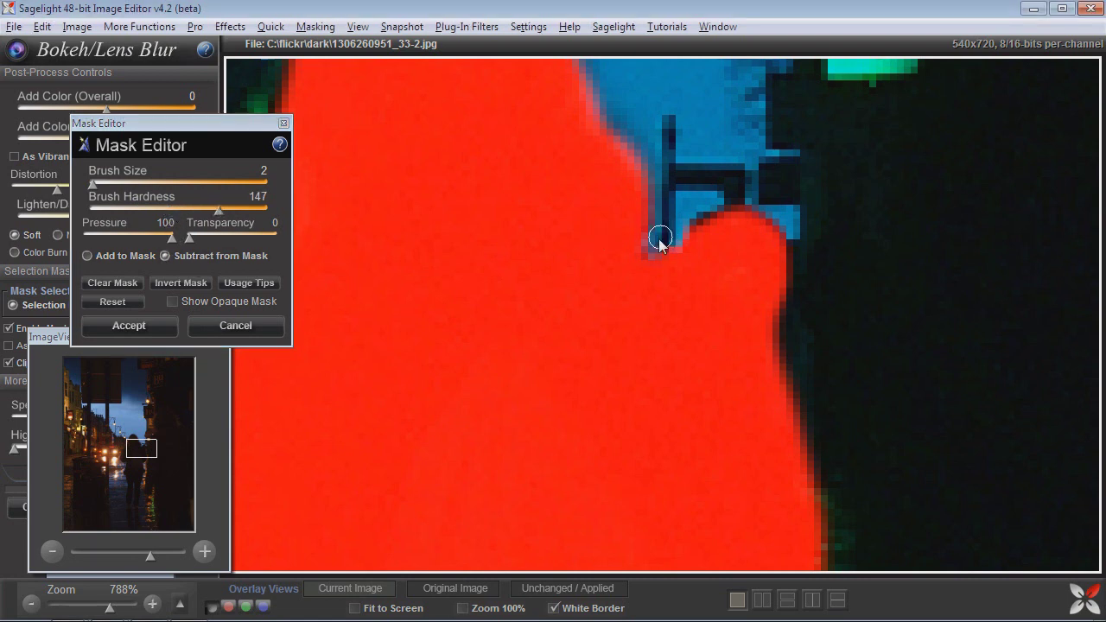
pyautogui.click(735, 595)
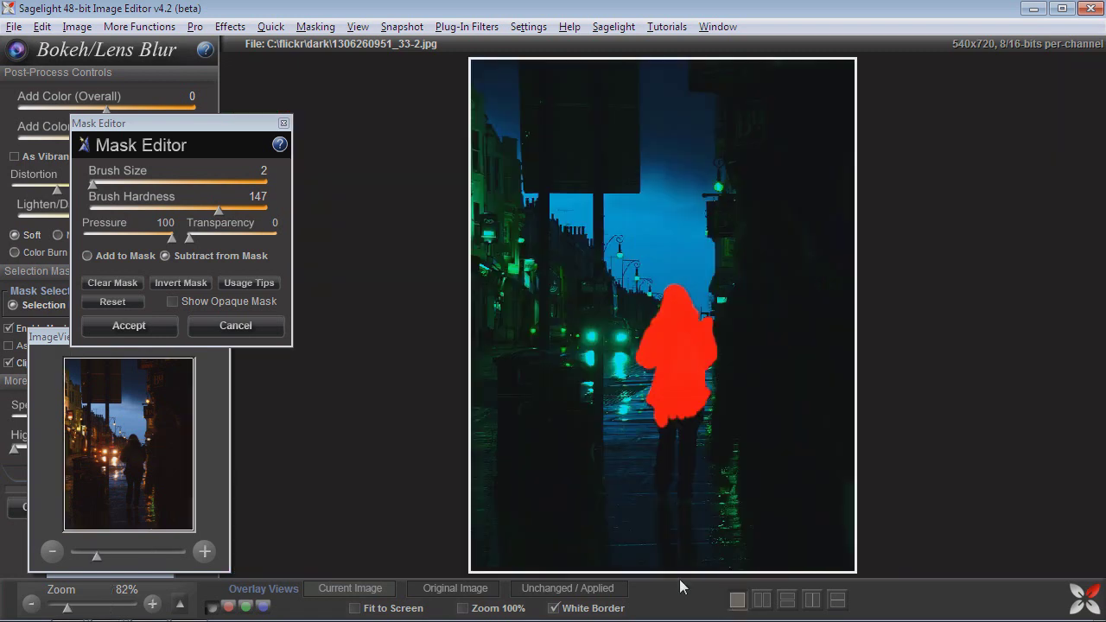
pyautogui.click(152, 324)
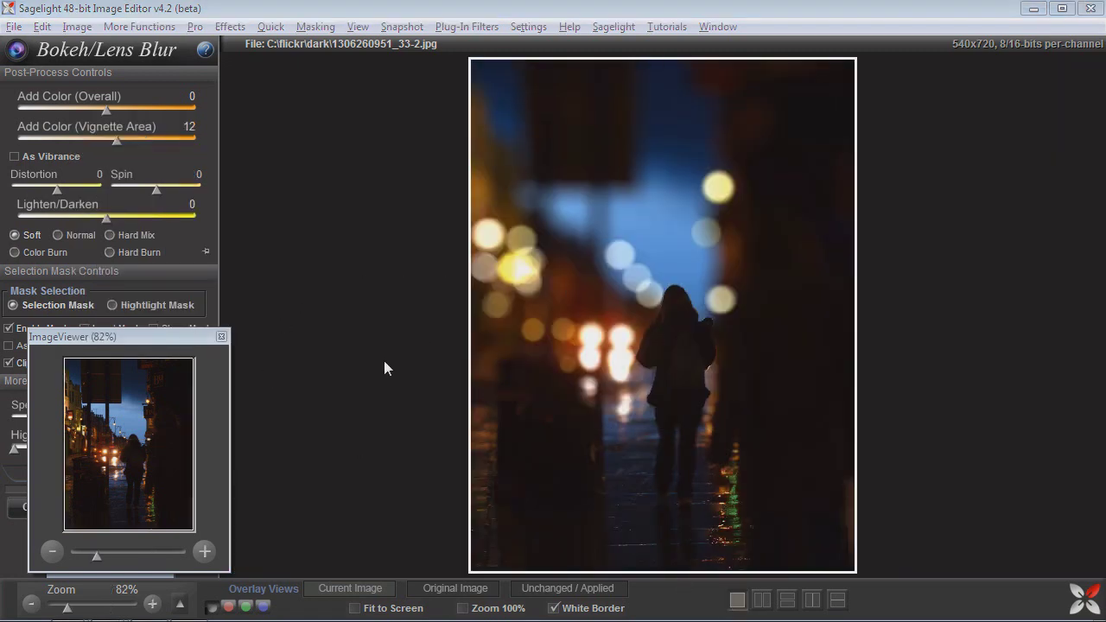
# - Reopen the selection mask, refine the outer edge of the raised hand with Subtract from Mask and accept it
pyautogui.moveTo(99, 558); pyautogui.dragTo(155, 527)
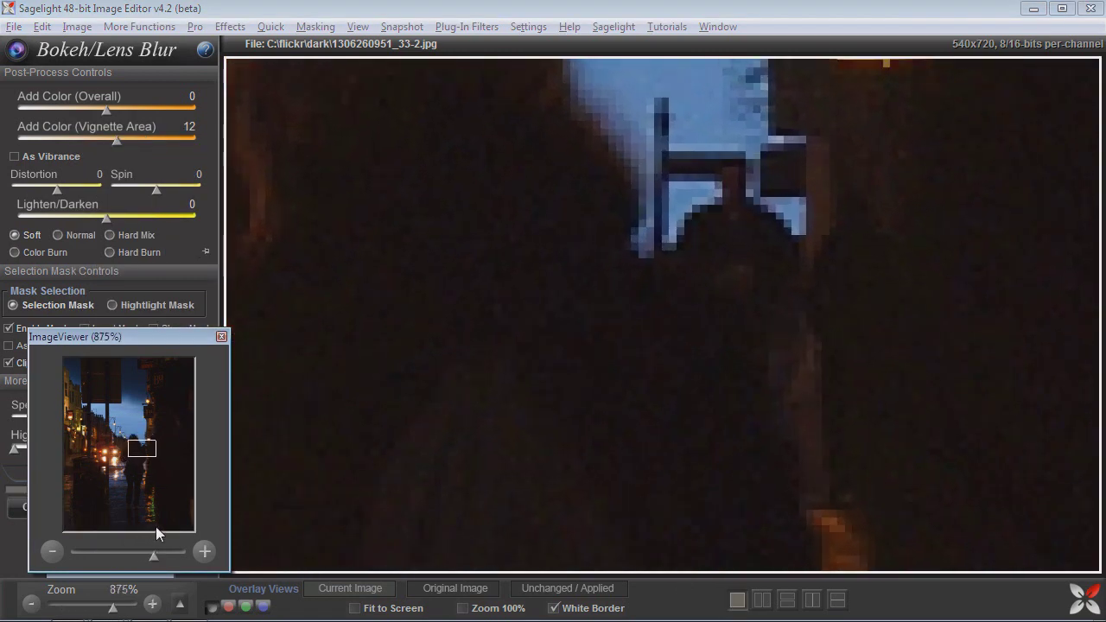
pyautogui.moveTo(161, 339); pyautogui.dragTo(144, 443)
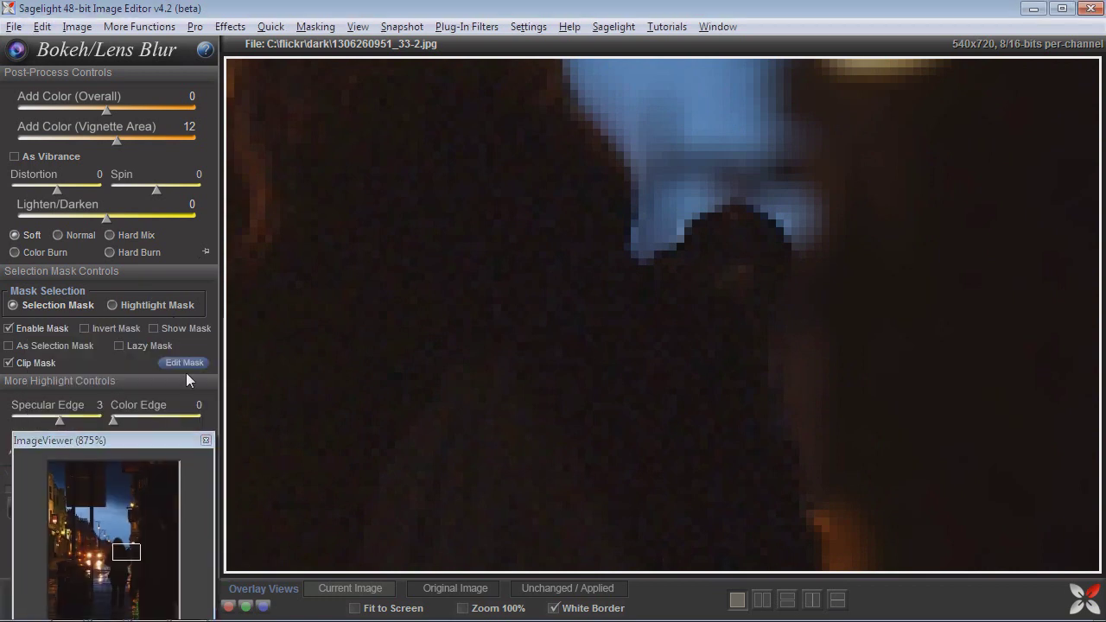
pyautogui.click(184, 363)
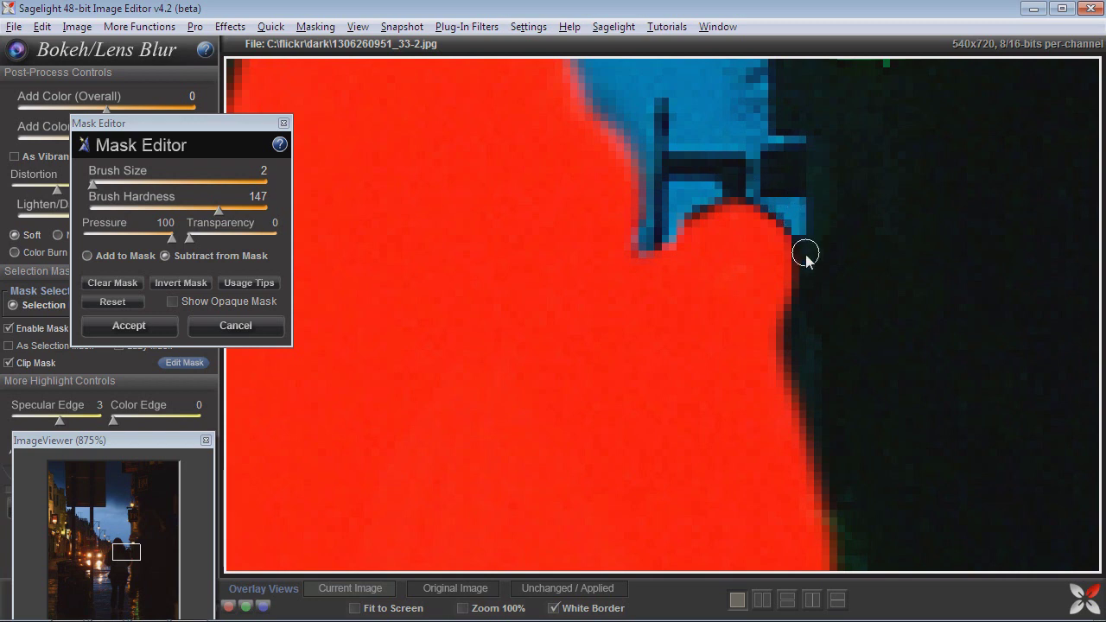
pyautogui.click(736, 598)
pyautogui.click(114, 325)
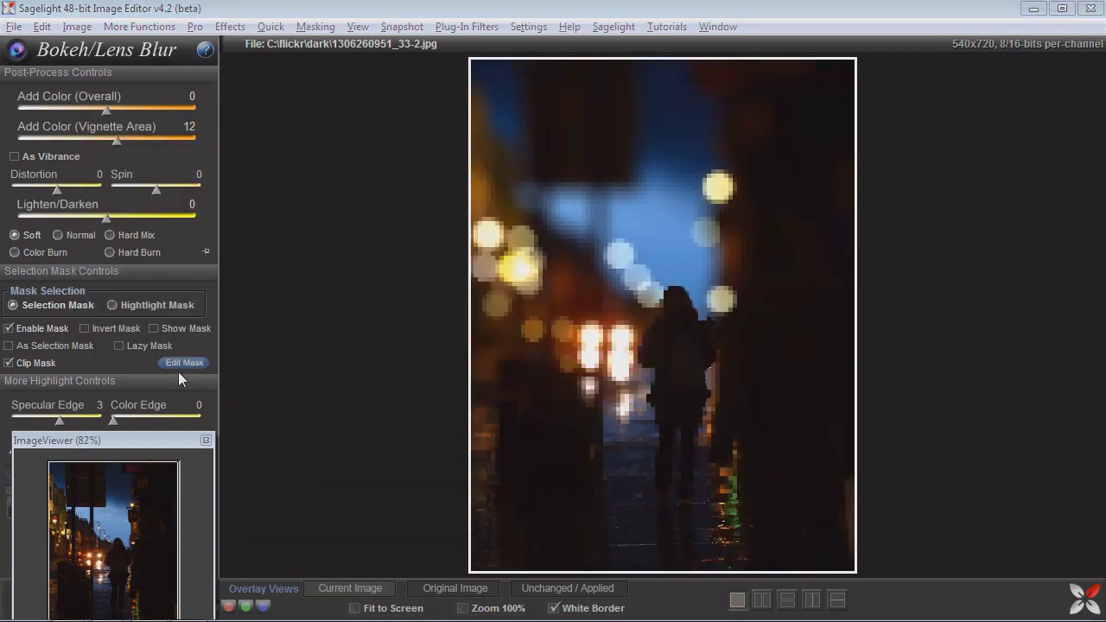
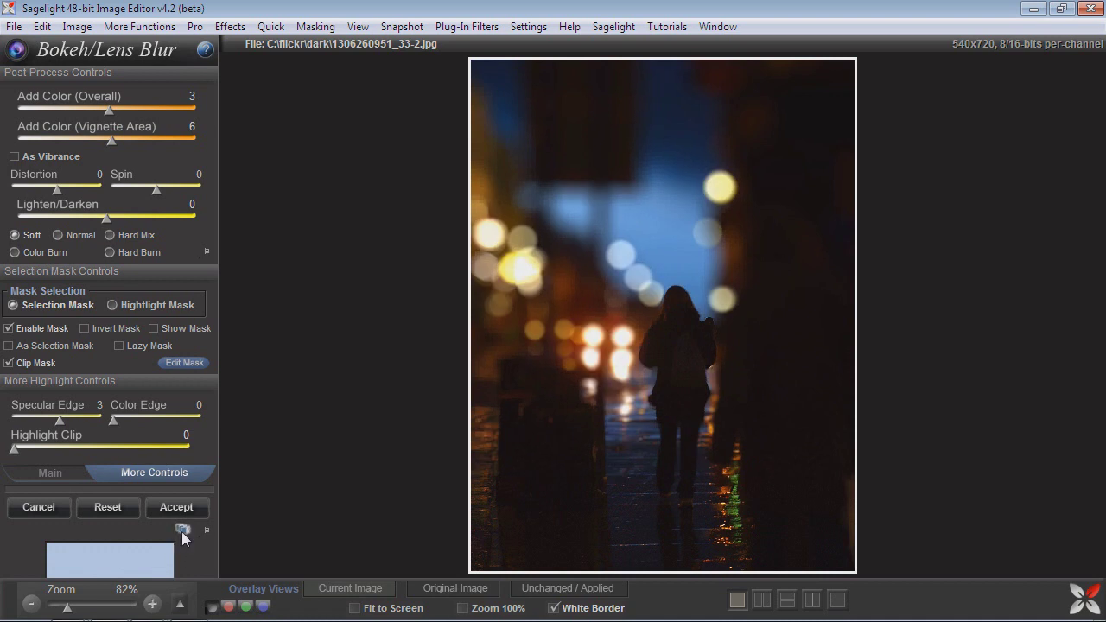
# - Add both of the figure's legs to the selection mask, accept it and reposition the vignette boundary over the wet street
pyautogui.click(306, 547)
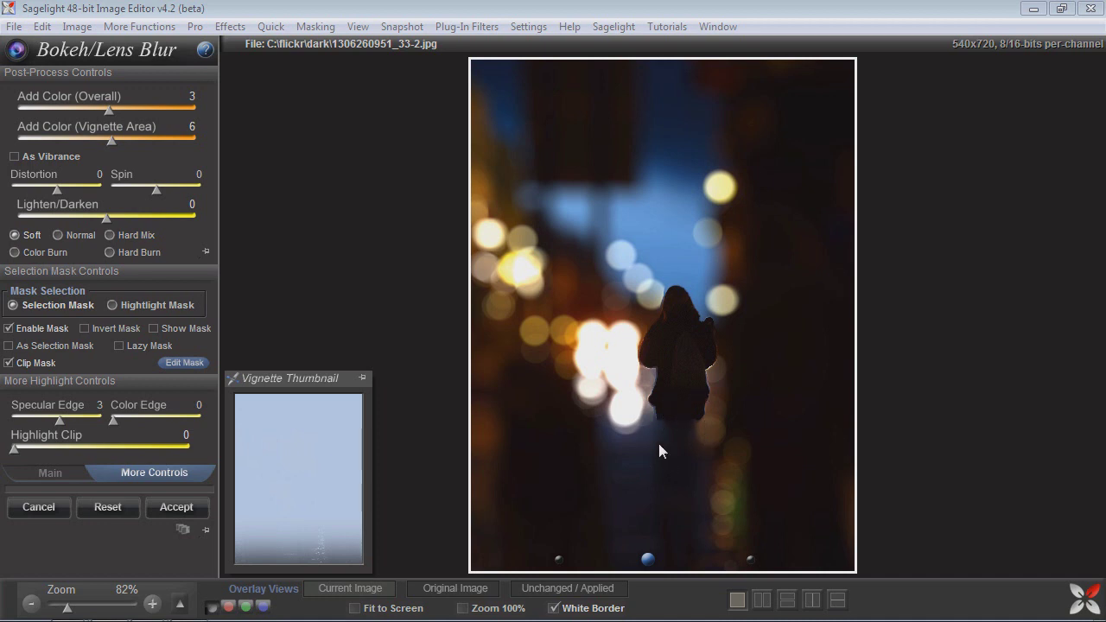
pyautogui.click(181, 364)
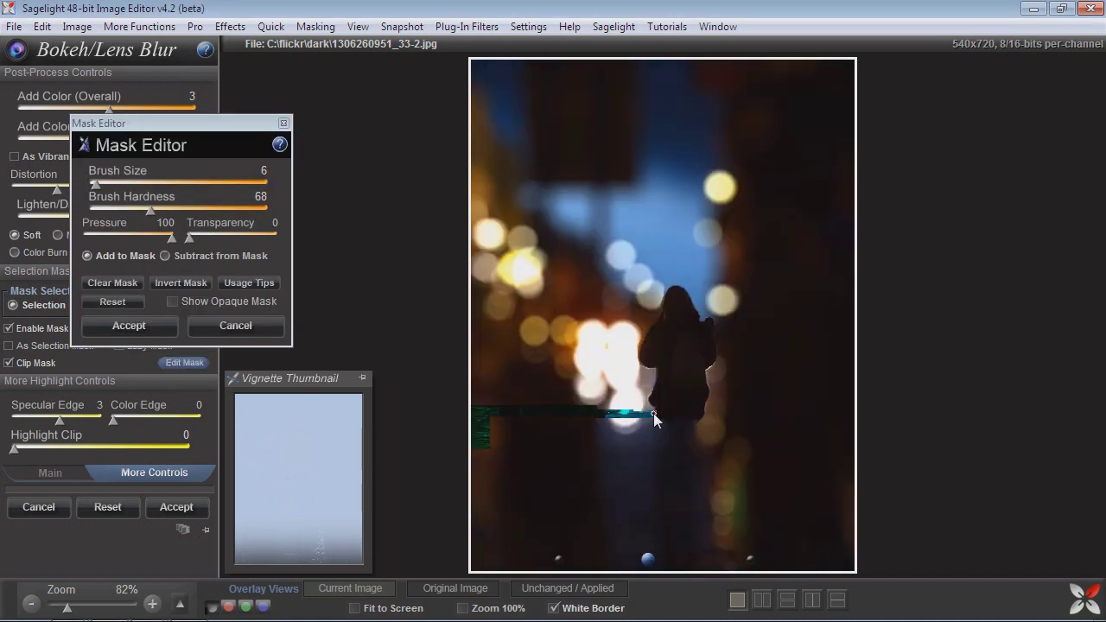
pyautogui.moveTo(68, 607); pyautogui.dragTo(82, 614)
pyautogui.moveTo(124, 492); pyautogui.dragTo(121, 515)
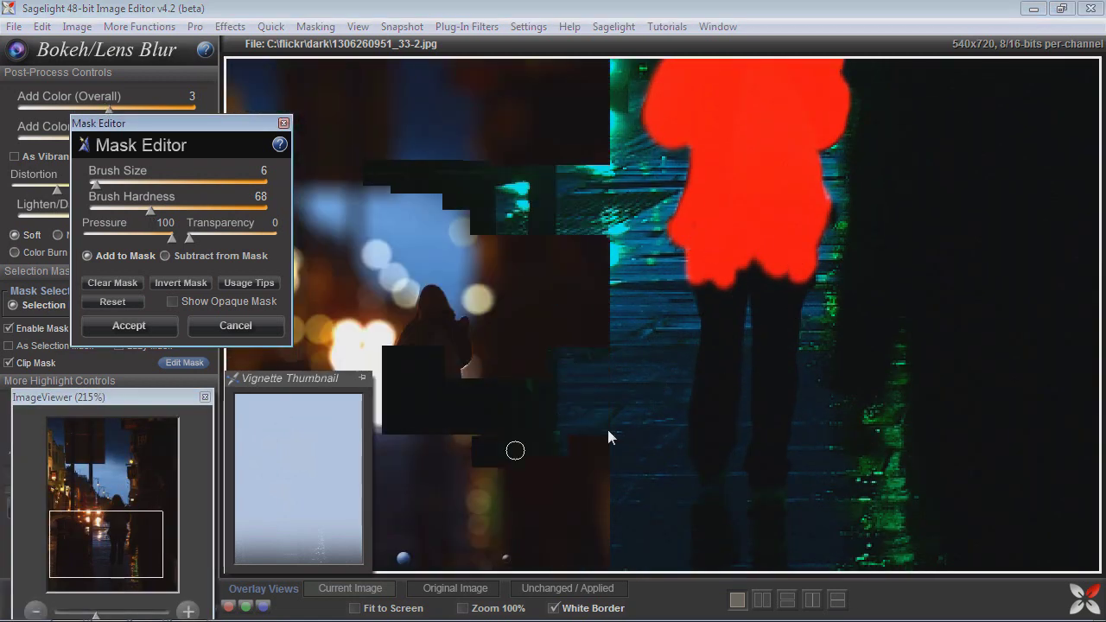
pyautogui.moveTo(705, 259)
pyautogui.mouseDown()
pyautogui.moveTo(717, 338)
pyautogui.moveTo(735, 294)
pyautogui.moveTo(718, 415)
pyautogui.moveTo(708, 413)
pyautogui.moveTo(704, 439)
pyautogui.moveTo(740, 388)
pyautogui.mouseUp()
pyautogui.moveTo(761, 294)
pyautogui.mouseDown()
pyautogui.moveTo(763, 462)
pyautogui.moveTo(753, 235)
pyautogui.moveTo(770, 278)
pyautogui.moveTo(800, 269)
pyautogui.moveTo(780, 369)
pyautogui.mouseUp()
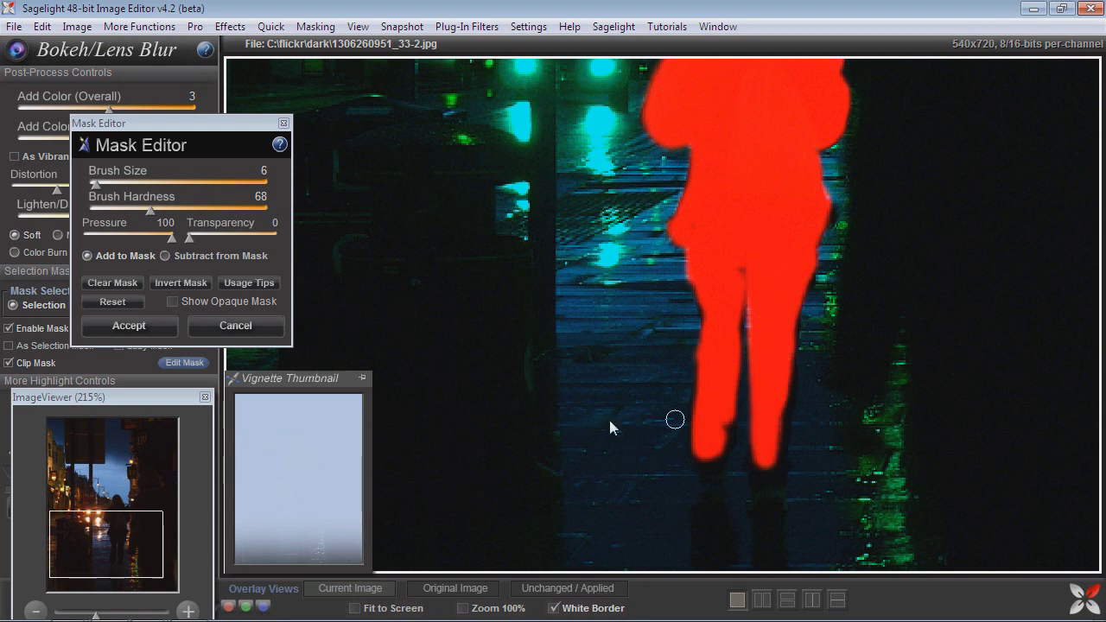
pyautogui.click(165, 330)
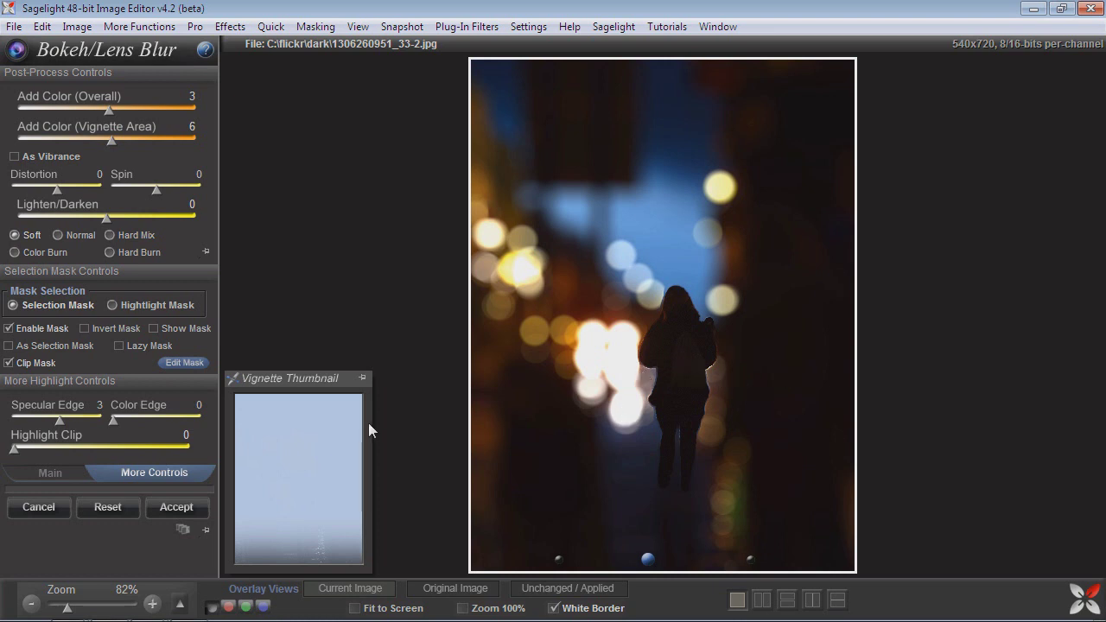
pyautogui.moveTo(283, 505); pyautogui.dragTo(280, 544)
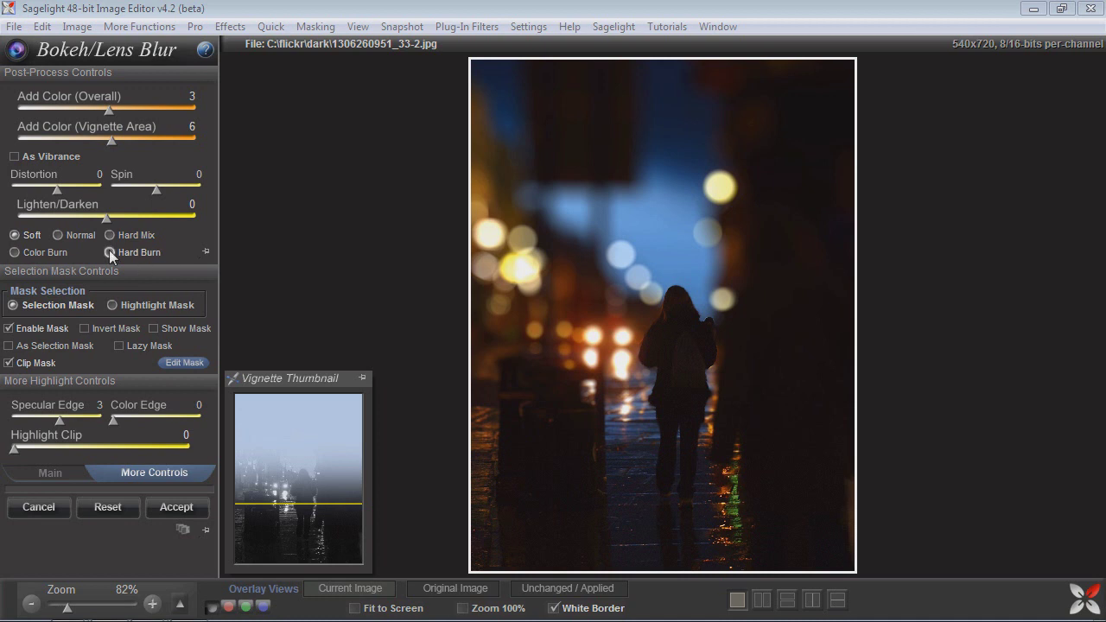
# - Place a circular vignette with radius 20 and angle 1 over the figure's back and inspect the mask edge around the head
pyautogui.click(53, 471)
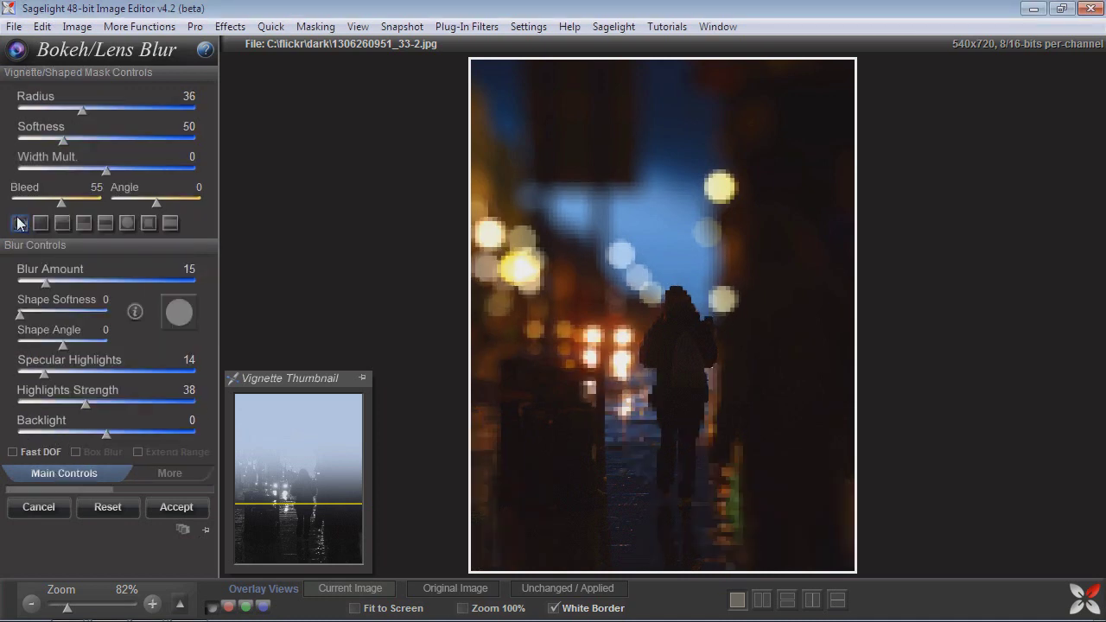
pyautogui.click(20, 223)
pyautogui.moveTo(275, 525); pyautogui.dragTo(310, 497)
pyautogui.moveTo(615, 287); pyautogui.dragTo(676, 385)
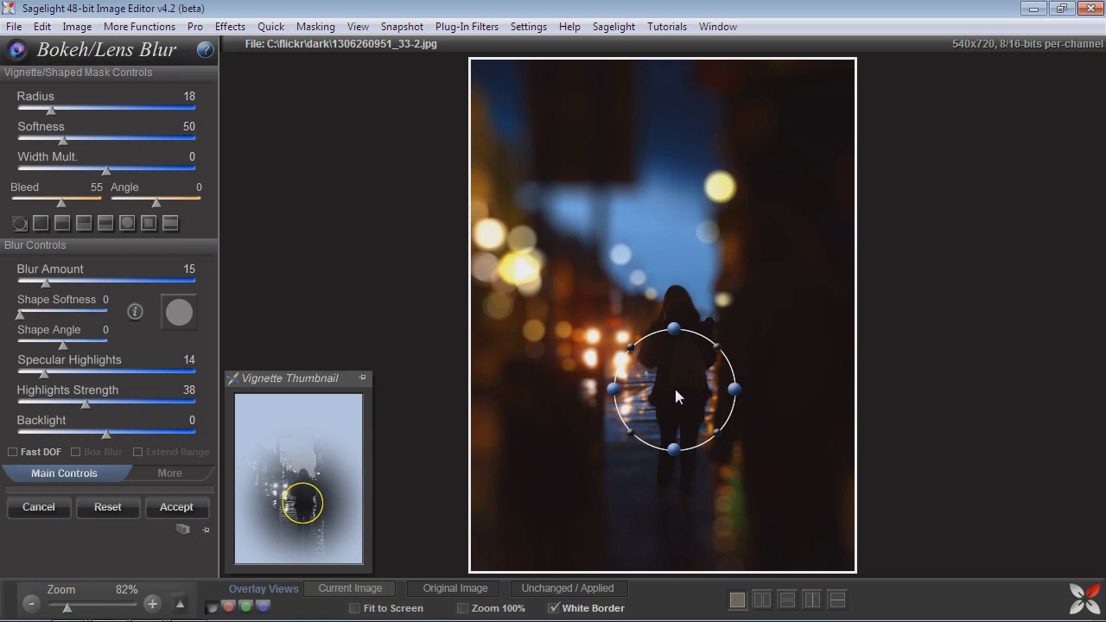
pyautogui.moveTo(674, 335)
pyautogui.mouseDown()
pyautogui.moveTo(686, 304)
pyautogui.moveTo(681, 338)
pyautogui.mouseUp()
pyautogui.moveTo(672, 452); pyautogui.dragTo(679, 465)
pyautogui.moveTo(675, 384); pyautogui.dragTo(679, 371)
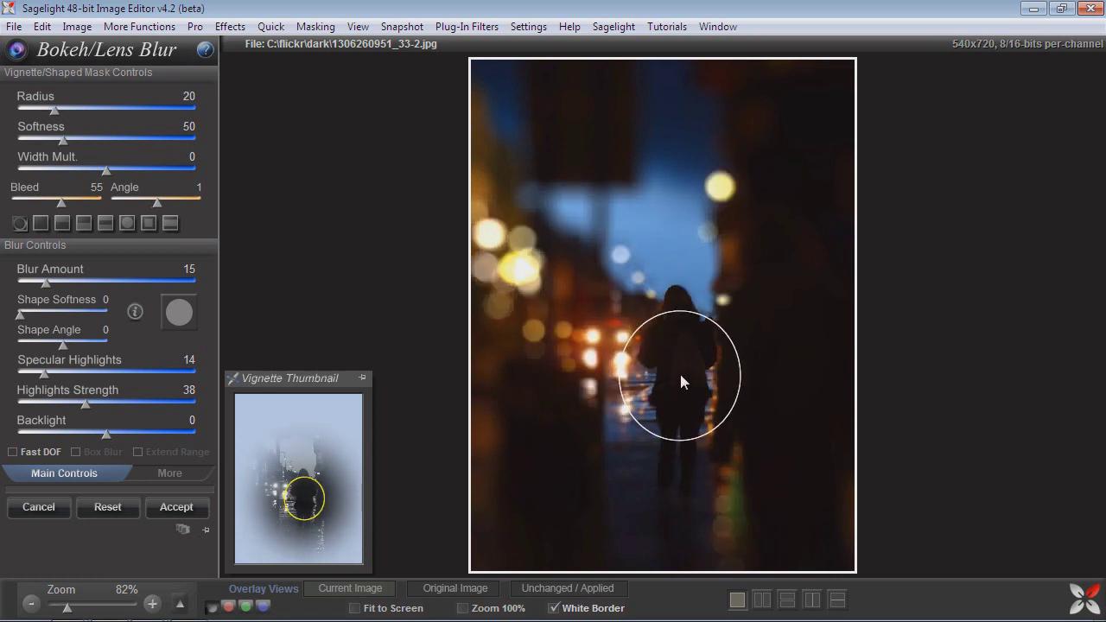
pyautogui.moveTo(67, 607); pyautogui.dragTo(107, 609)
pyautogui.moveTo(106, 545); pyautogui.dragTo(119, 505)
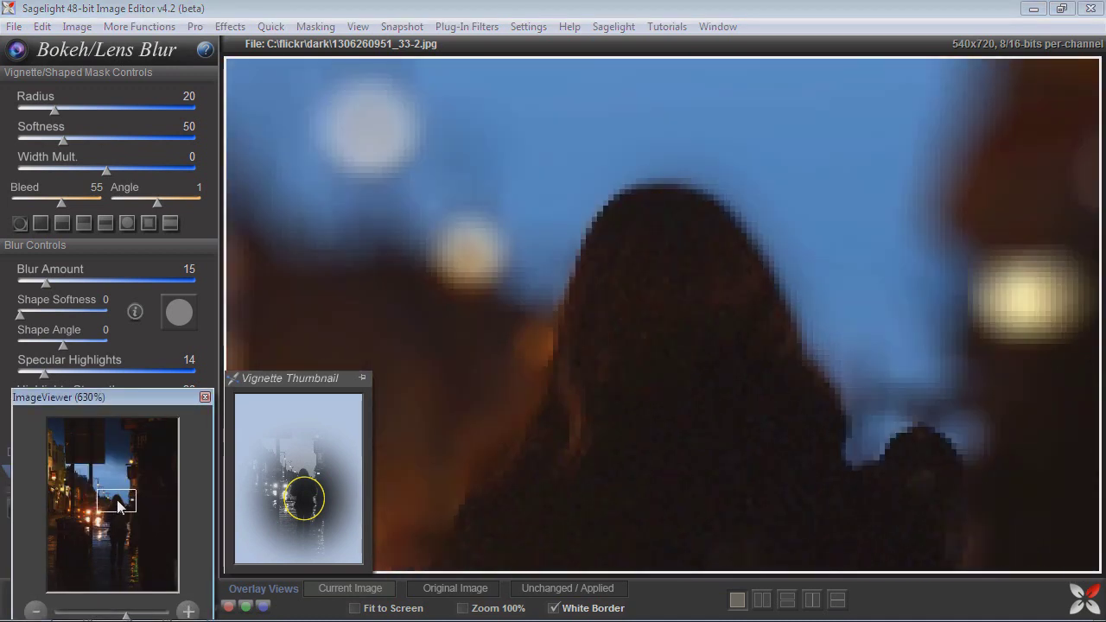
pyautogui.click(737, 599)
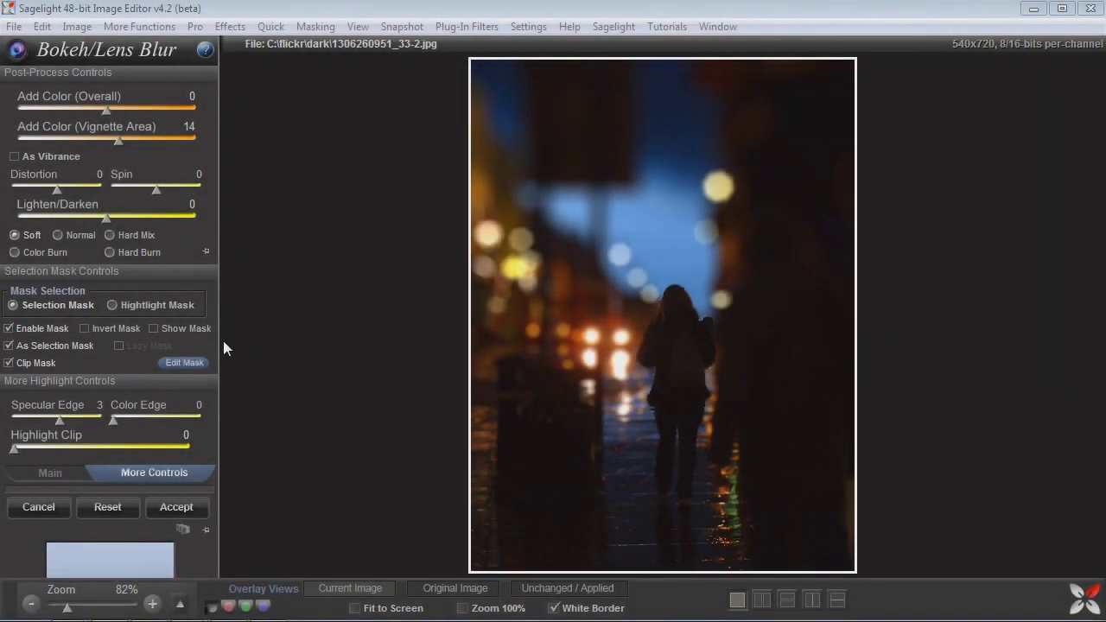
# - Compare the filter's main vignette and blur settings with its additional post-process, mask and highlight settings
pyautogui.click(55, 471)
pyautogui.click(177, 473)
pyautogui.click(48, 473)
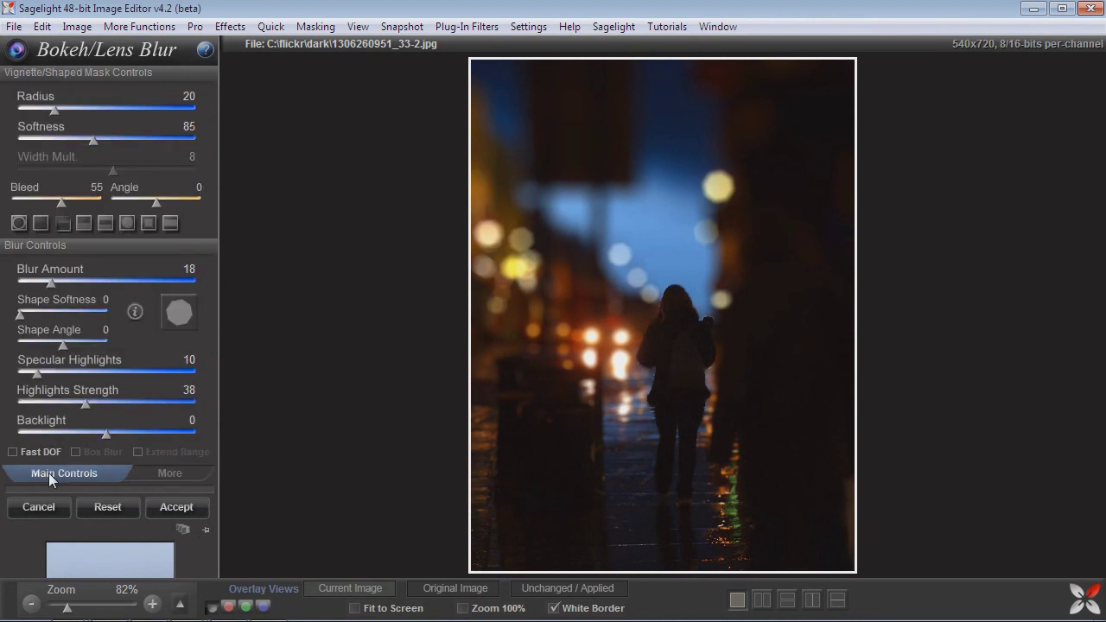
pyautogui.click(151, 476)
pyautogui.click(55, 478)
pyautogui.click(173, 473)
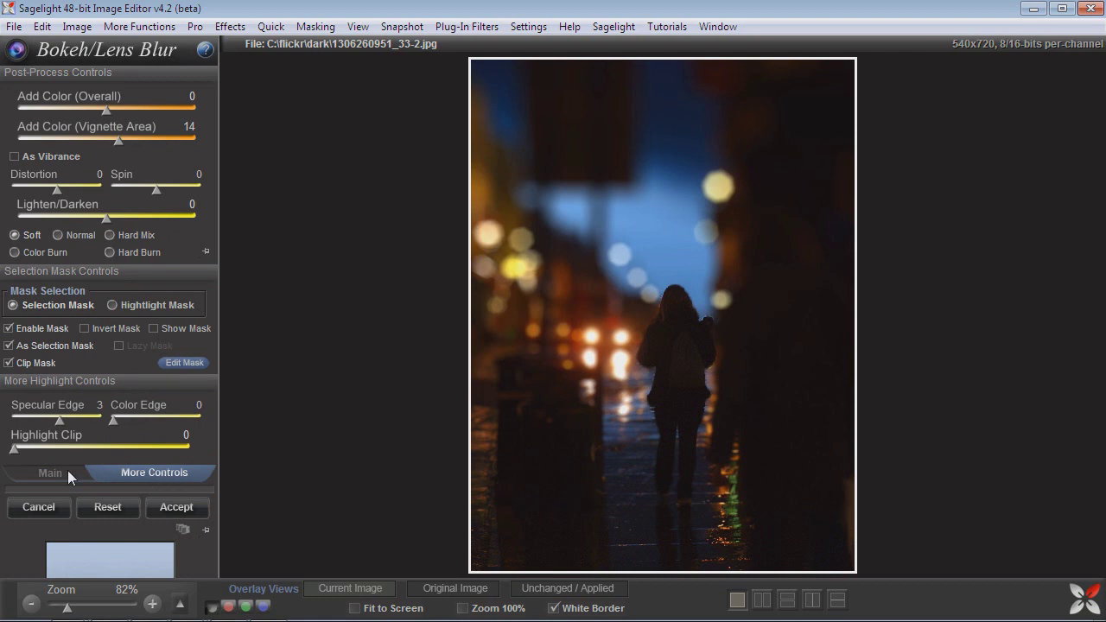
pyautogui.click(67, 472)
pyautogui.click(147, 473)
# - Try extreme highlight settings with Highlight Clip at 100 and Specular Highlights at 98
pyautogui.click(46, 474)
pyautogui.moveTo(50, 375); pyautogui.dragTo(207, 382)
pyautogui.click(157, 475)
pyautogui.moveTo(28, 448); pyautogui.dragTo(200, 452)
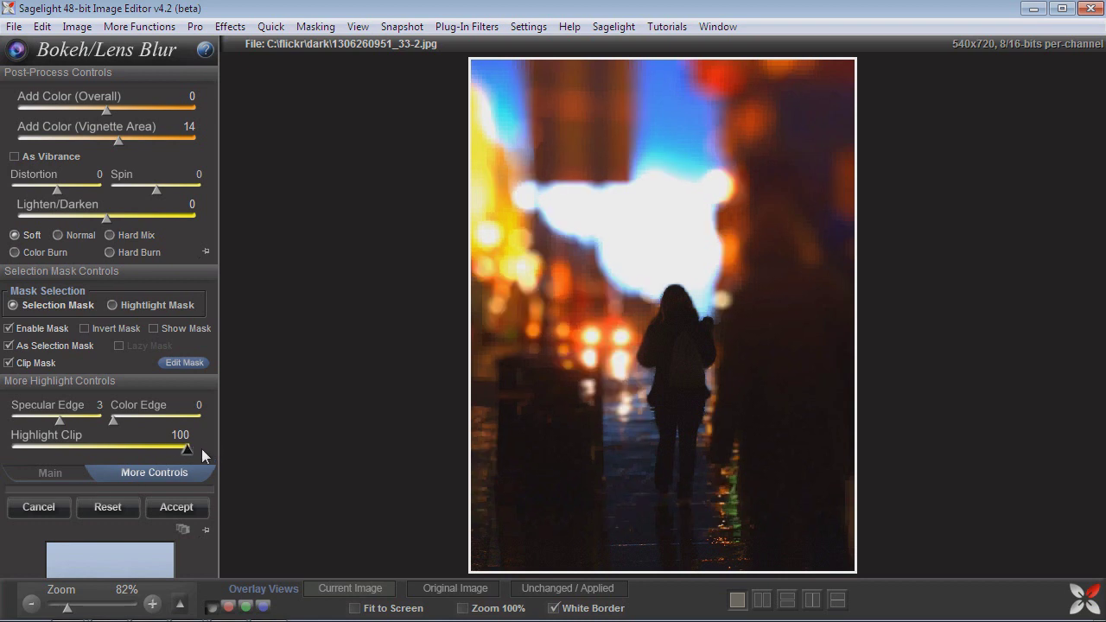
pyautogui.click(50, 472)
pyautogui.moveTo(193, 381)
pyautogui.mouseDown()
pyautogui.moveTo(179, 378)
pyautogui.moveTo(189, 380)
pyautogui.mouseUp()
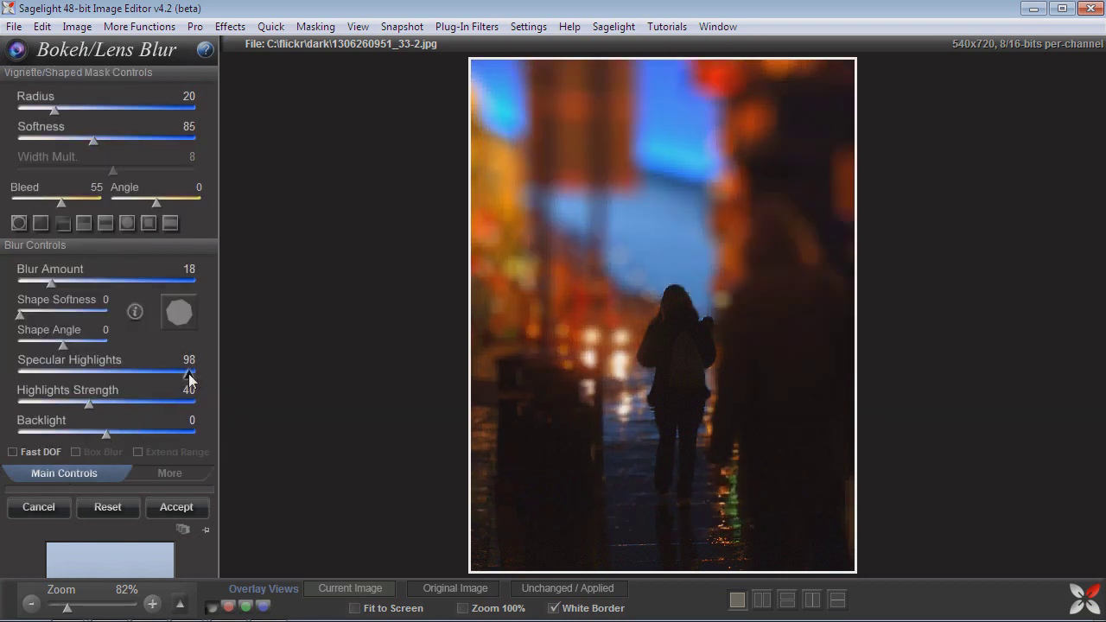
# - Bring Highlight Clip back to 0, with Specular Highlights at 17 and Highlights Strength at 33
pyautogui.click(139, 467)
pyautogui.moveTo(120, 448); pyautogui.dragTo(40, 443)
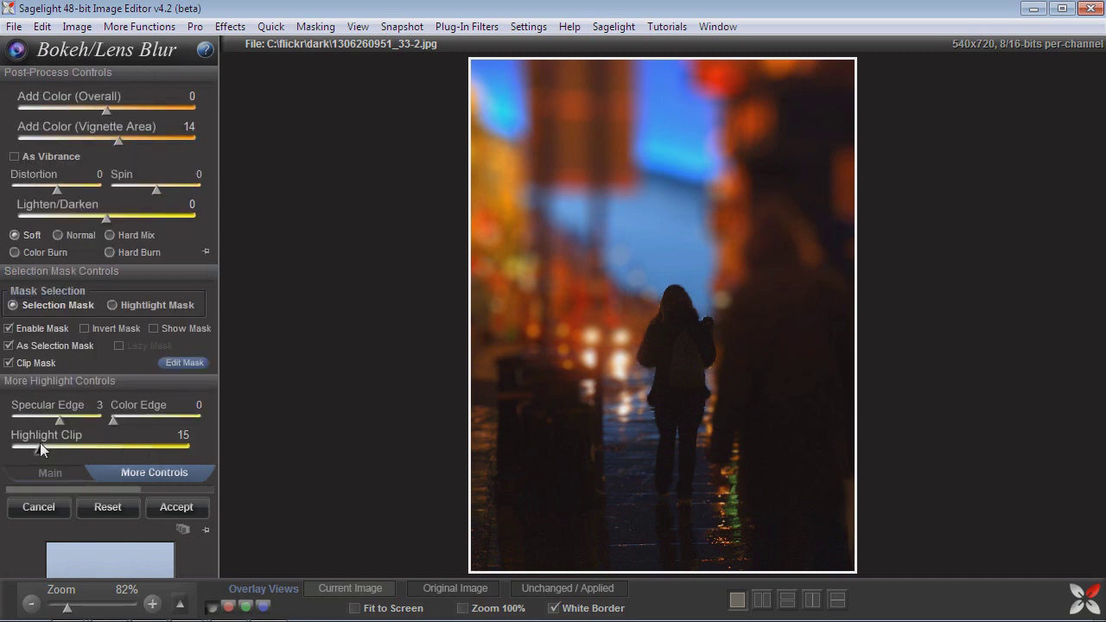
pyautogui.click(50, 472)
pyautogui.moveTo(83, 401)
pyautogui.mouseDown()
pyautogui.moveTo(12, 414)
pyautogui.moveTo(82, 367)
pyautogui.moveTo(50, 367)
pyautogui.moveTo(78, 404)
pyautogui.mouseUp()
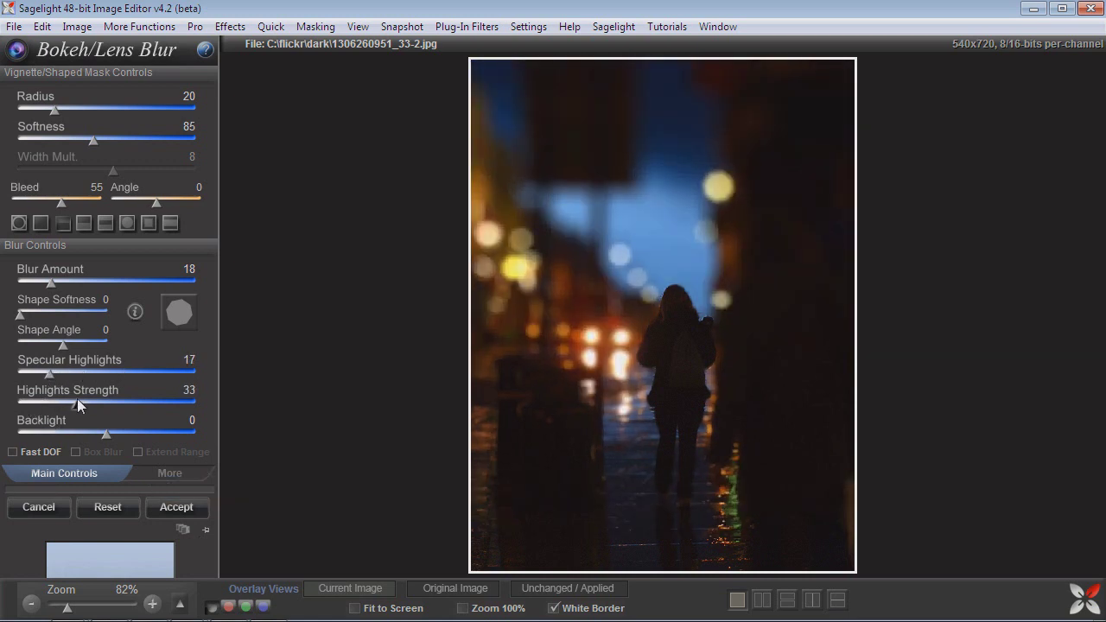
# - Try the diamond and triangle aperture shapes in their different fills, followed by the X-shaped star
pyautogui.click(178, 321)
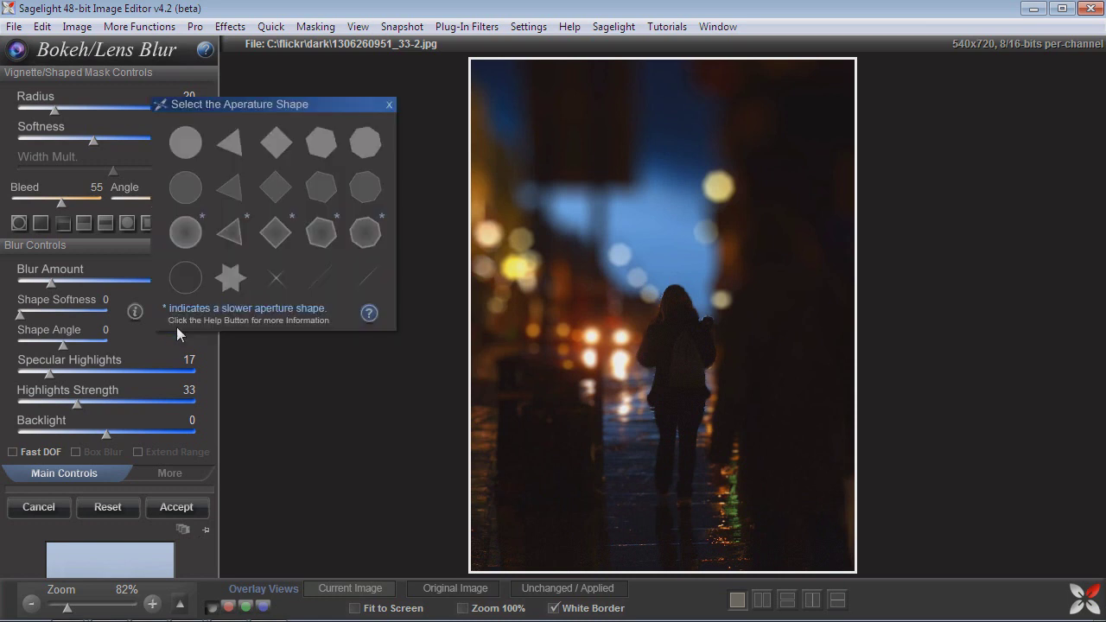
pyautogui.click(266, 188)
pyautogui.click(230, 187)
pyautogui.click(230, 142)
pyautogui.click(275, 231)
pyautogui.click(231, 231)
pyautogui.click(273, 277)
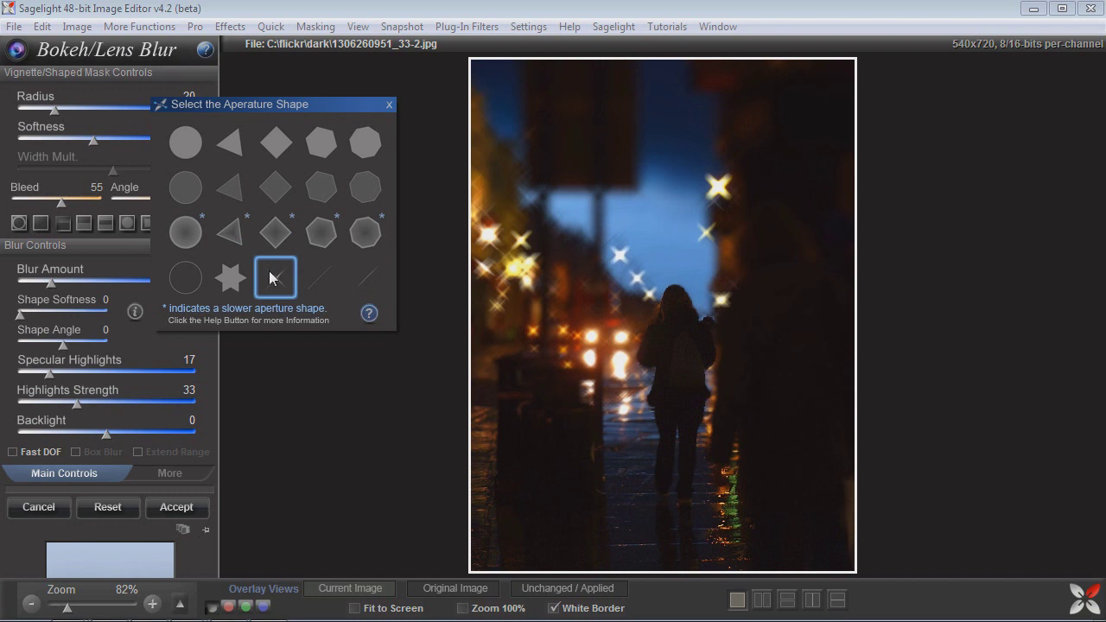
# - Apply the diagonal line aperture shape with a much larger Blur Amount and set Specular Highlights to 30
pyautogui.click(325, 284)
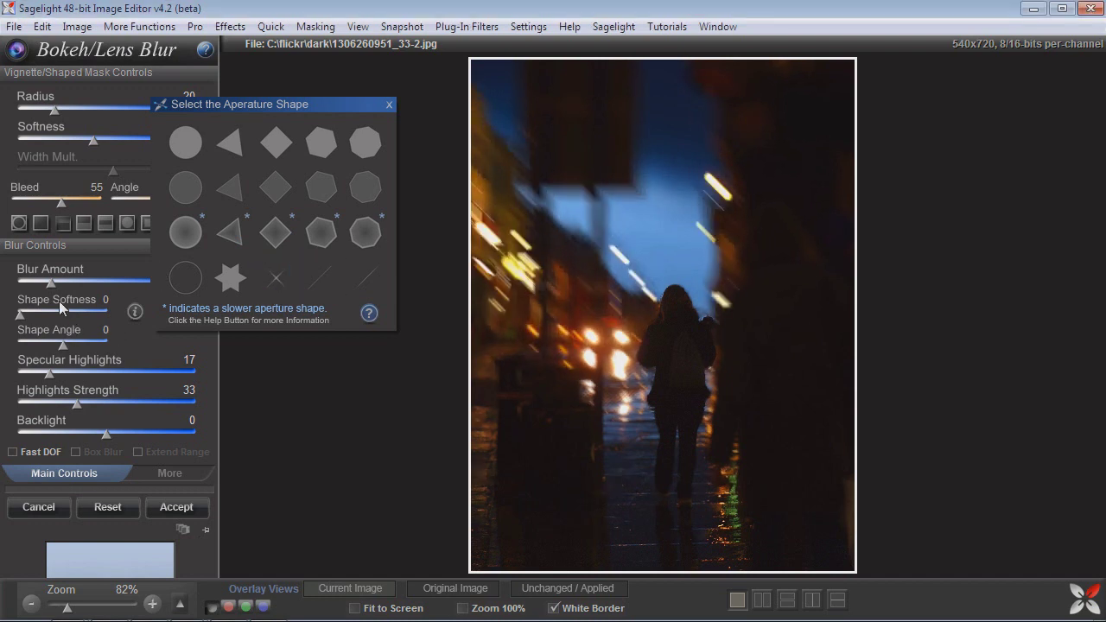
pyautogui.moveTo(130, 281); pyautogui.dragTo(150, 275)
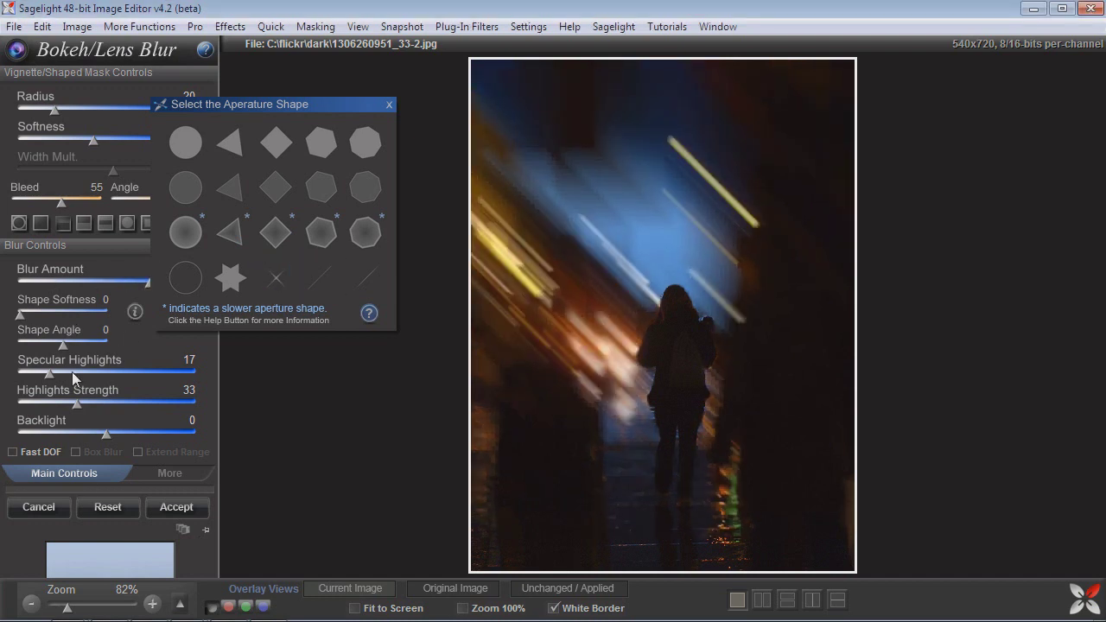
pyautogui.moveTo(48, 373)
pyautogui.mouseDown()
pyautogui.moveTo(18, 374)
pyautogui.moveTo(86, 373)
pyautogui.moveTo(72, 374)
pyautogui.mouseUp()
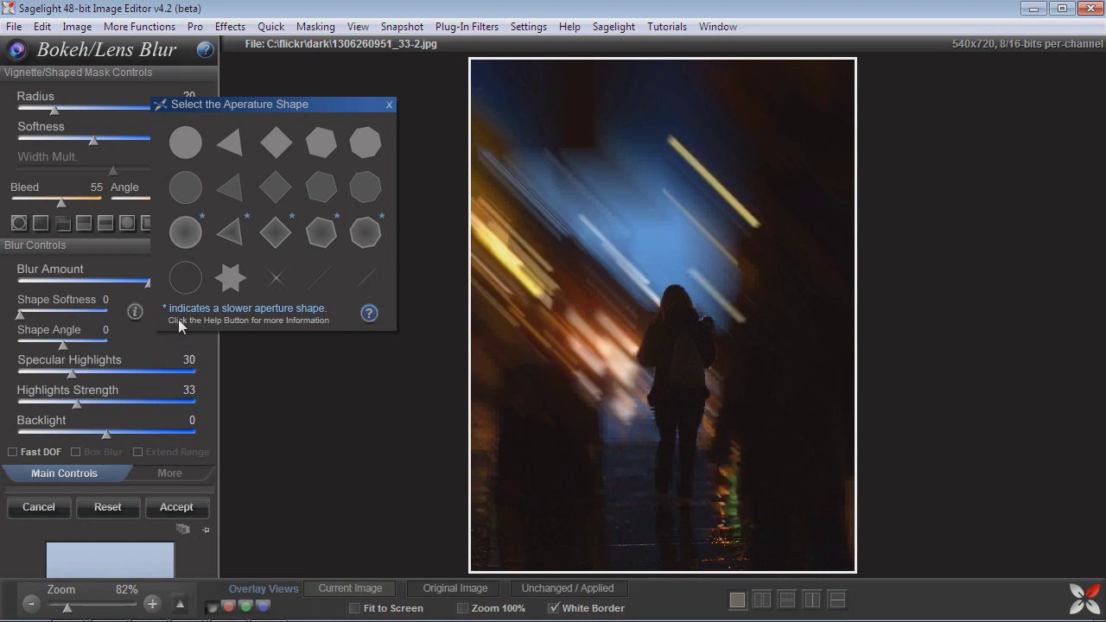
# - Try the ring, triangle and diamond aperture shapes at the strong blur and close the shape selection
pyautogui.click(195, 279)
pyautogui.click(229, 232)
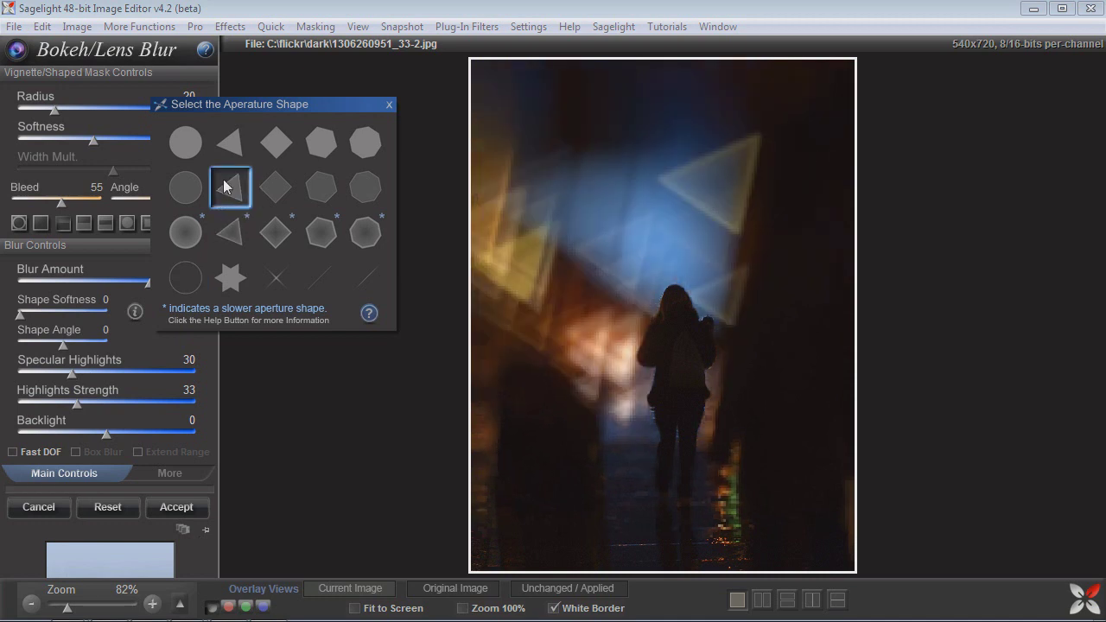
pyautogui.click(275, 143)
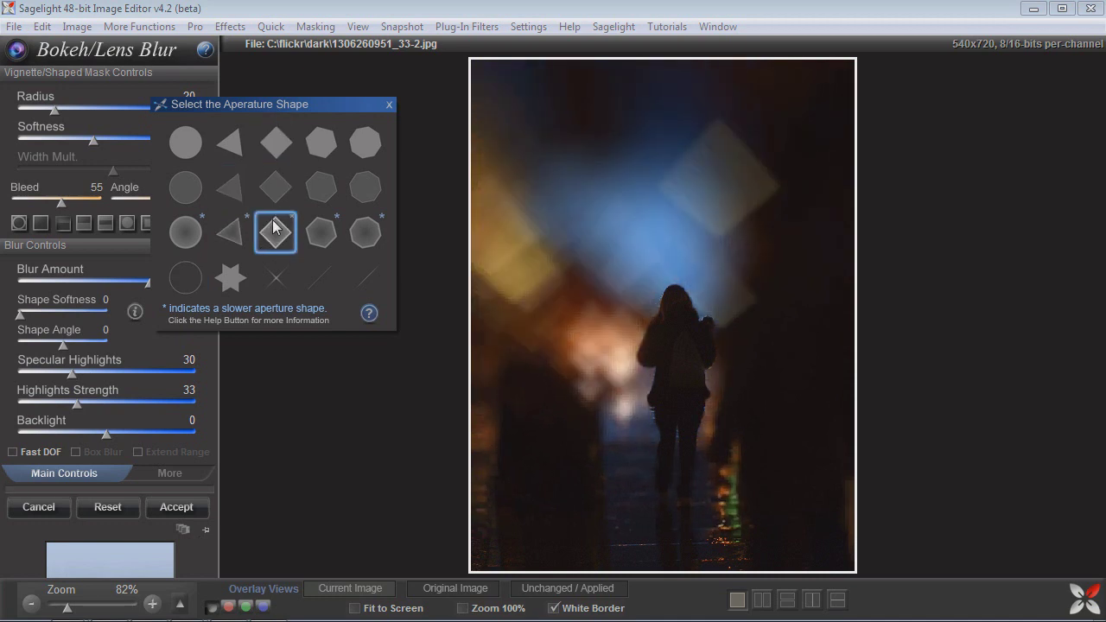
pyautogui.click(186, 277)
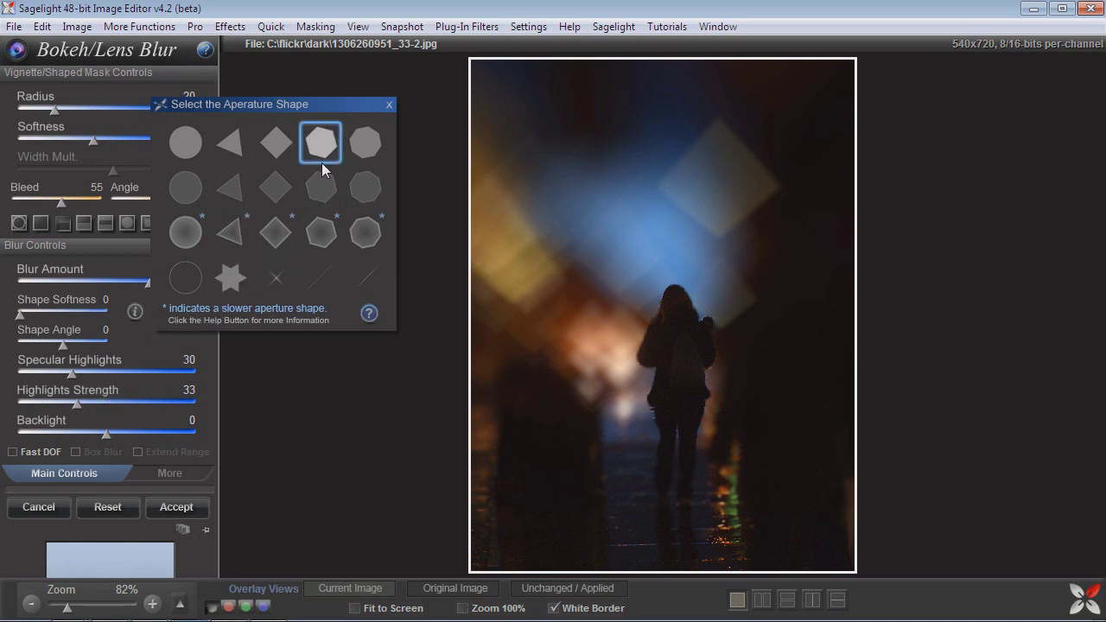
pyautogui.click(389, 106)
# - Lower the Blur Amount and select the gradient-filled circle as the aperture shape
pyautogui.moveTo(110, 281); pyautogui.dragTo(60, 295)
pyautogui.click(178, 313)
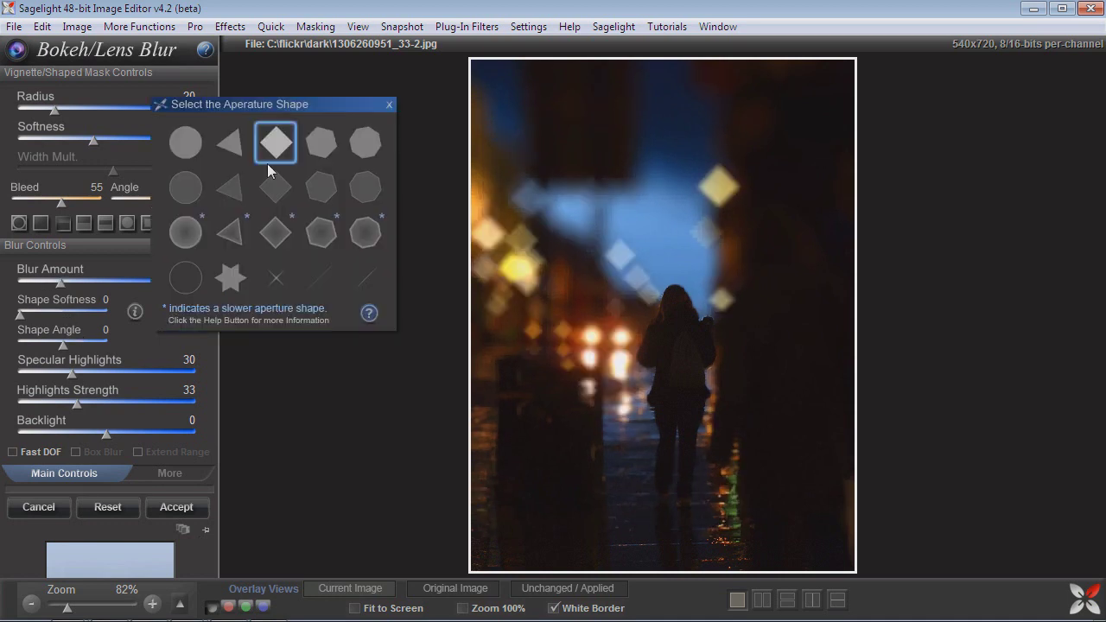
pyautogui.click(185, 231)
pyautogui.click(192, 194)
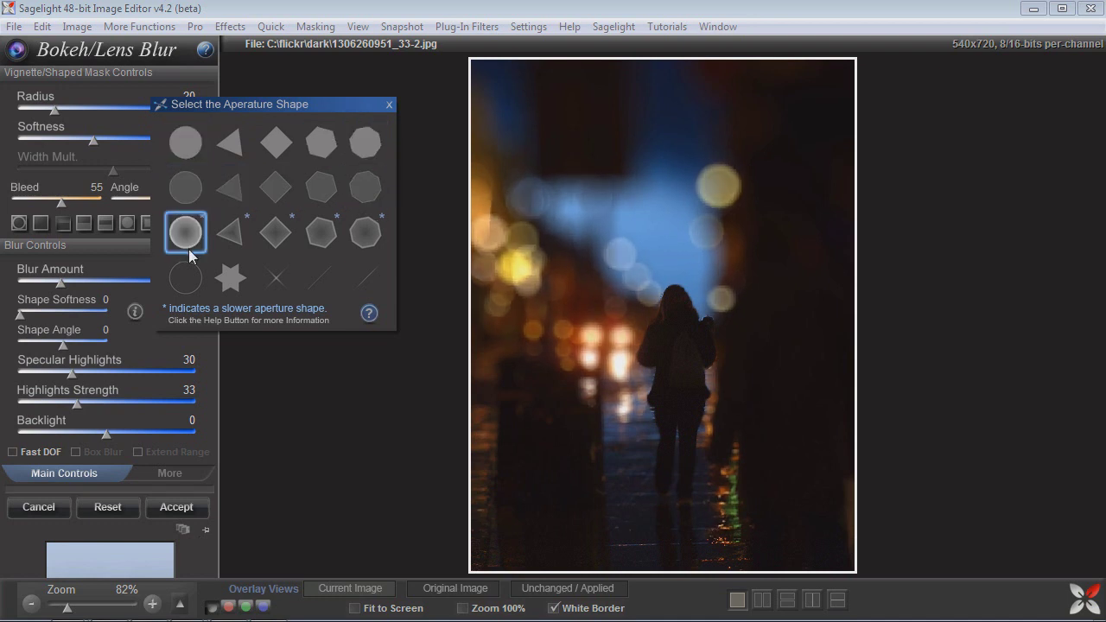
# - Set Specular Edge to 22 and Highlights Strength to 7
pyautogui.click(155, 472)
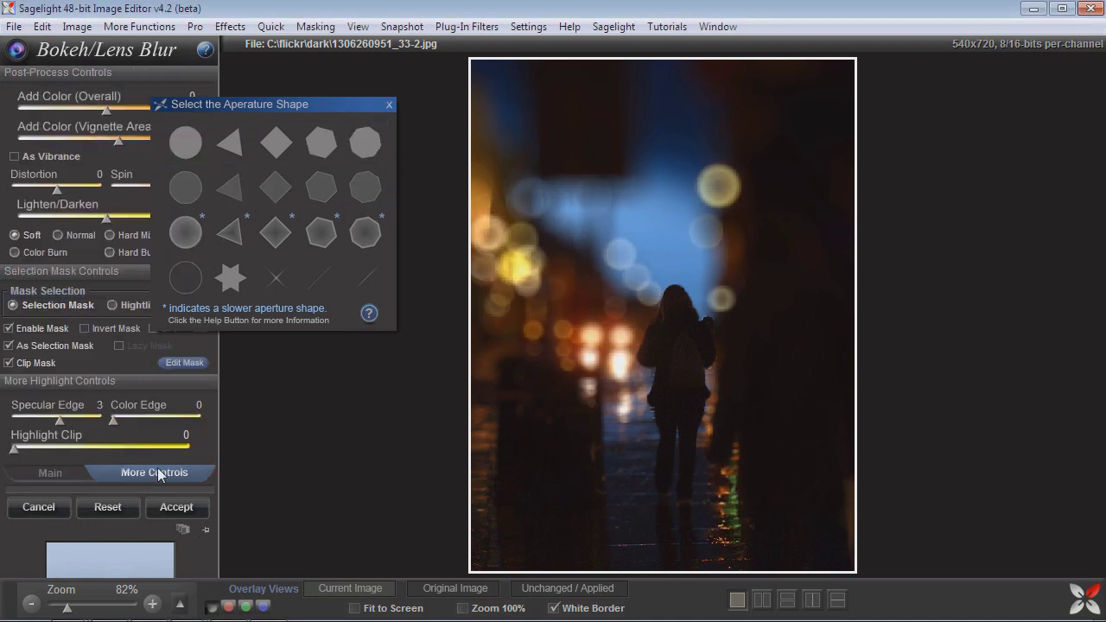
pyautogui.moveTo(64, 423); pyautogui.dragTo(76, 416)
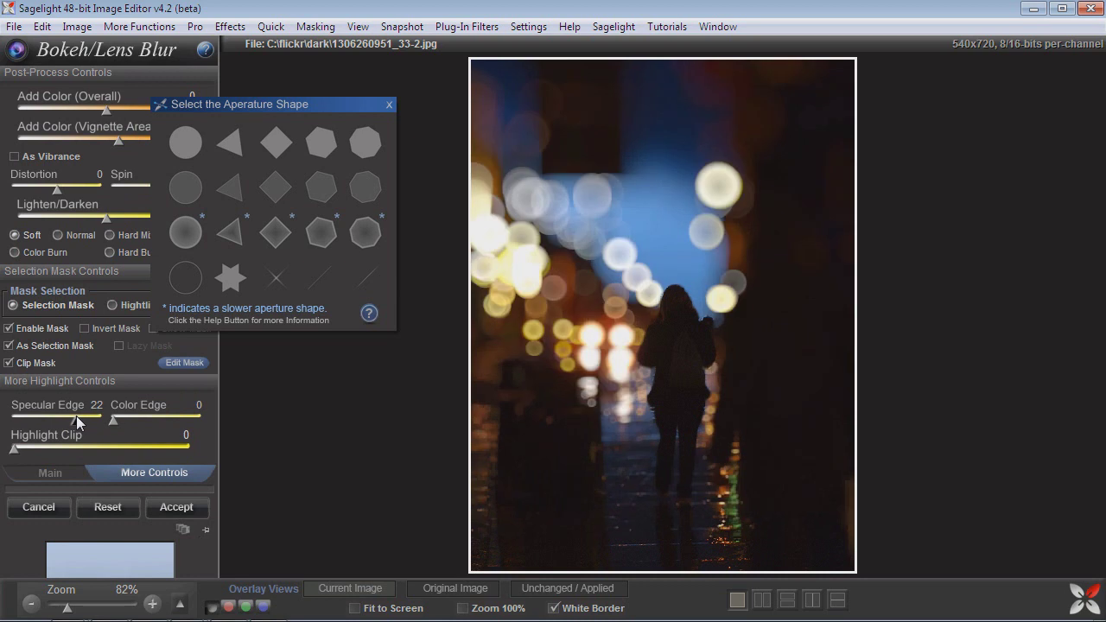
pyautogui.click(71, 474)
pyautogui.moveTo(69, 397); pyautogui.dragTo(32, 401)
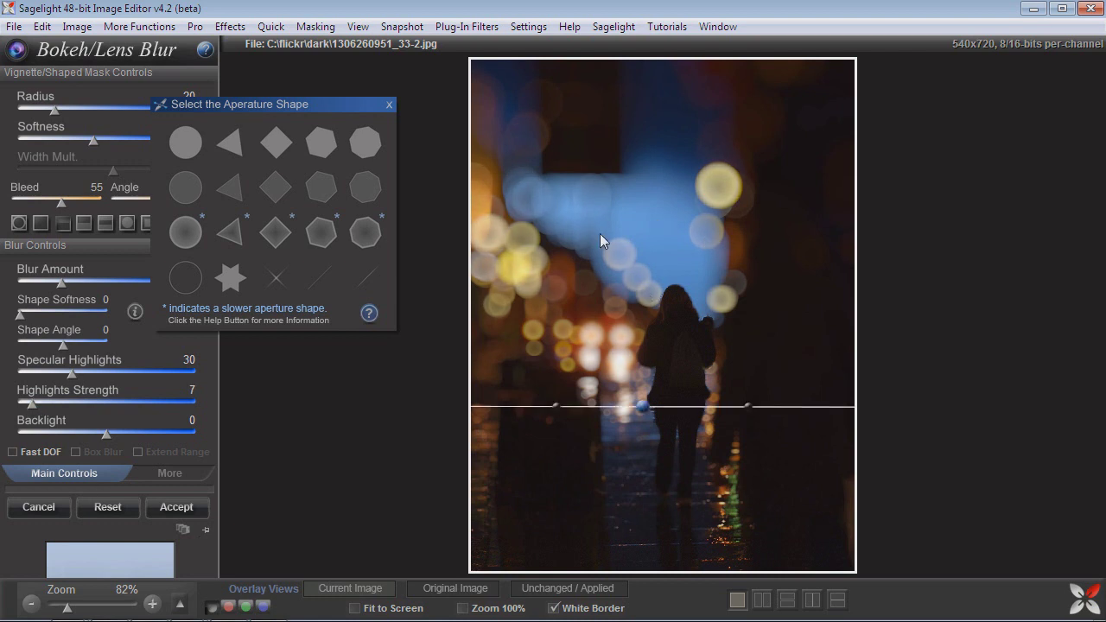
pyautogui.click(153, 475)
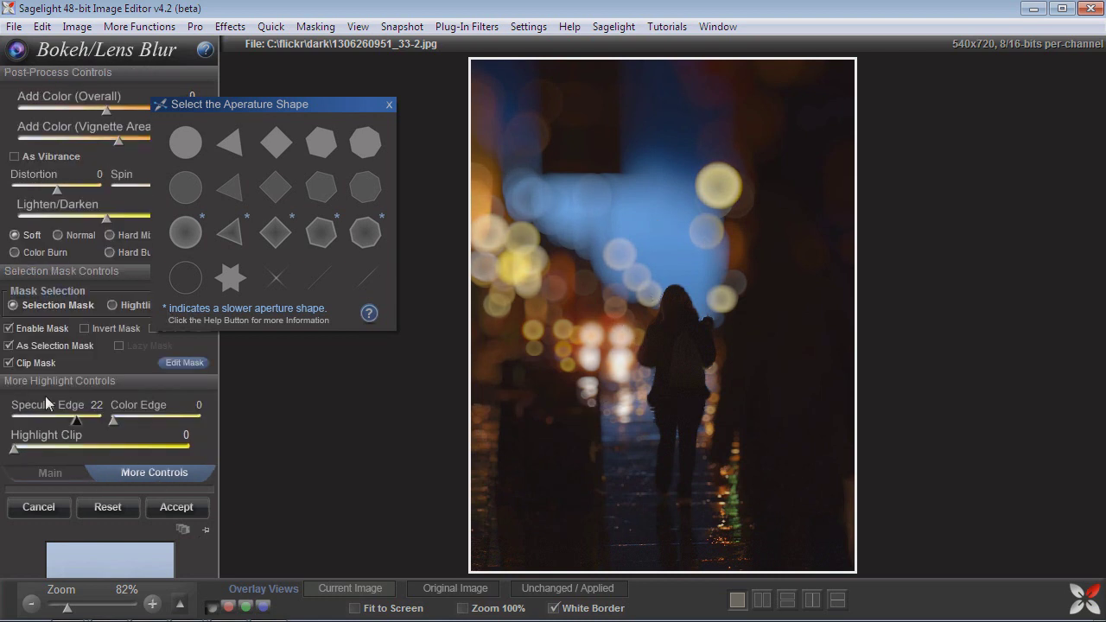
# - Set Shape Softness to 44 and apply the gradient-filled triangle aperture shape
pyautogui.click(59, 468)
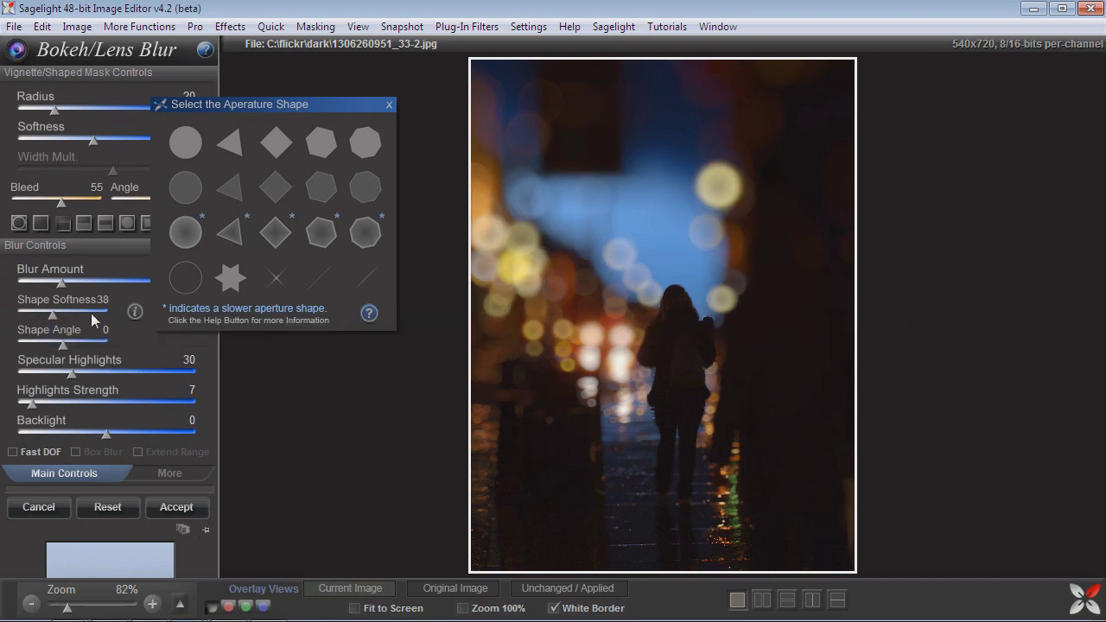
pyautogui.moveTo(52, 313)
pyautogui.mouseDown()
pyautogui.moveTo(74, 317)
pyautogui.moveTo(21, 319)
pyautogui.moveTo(59, 316)
pyautogui.mouseUp()
pyautogui.click(229, 232)
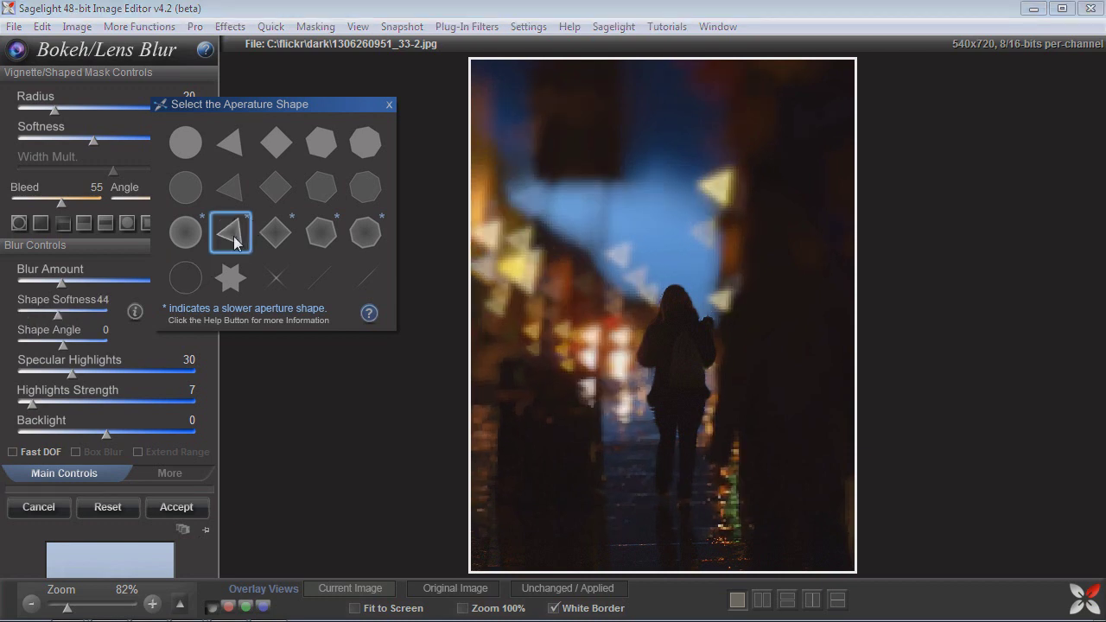
# - Set Shape Softness to 58, try the X-shaped star, and apply the diagonal line aperture shape with a larger Blur Amount
pyautogui.moveTo(52, 311)
pyautogui.mouseDown()
pyautogui.moveTo(15, 314)
pyautogui.moveTo(72, 316)
pyautogui.mouseUp()
pyautogui.click(276, 277)
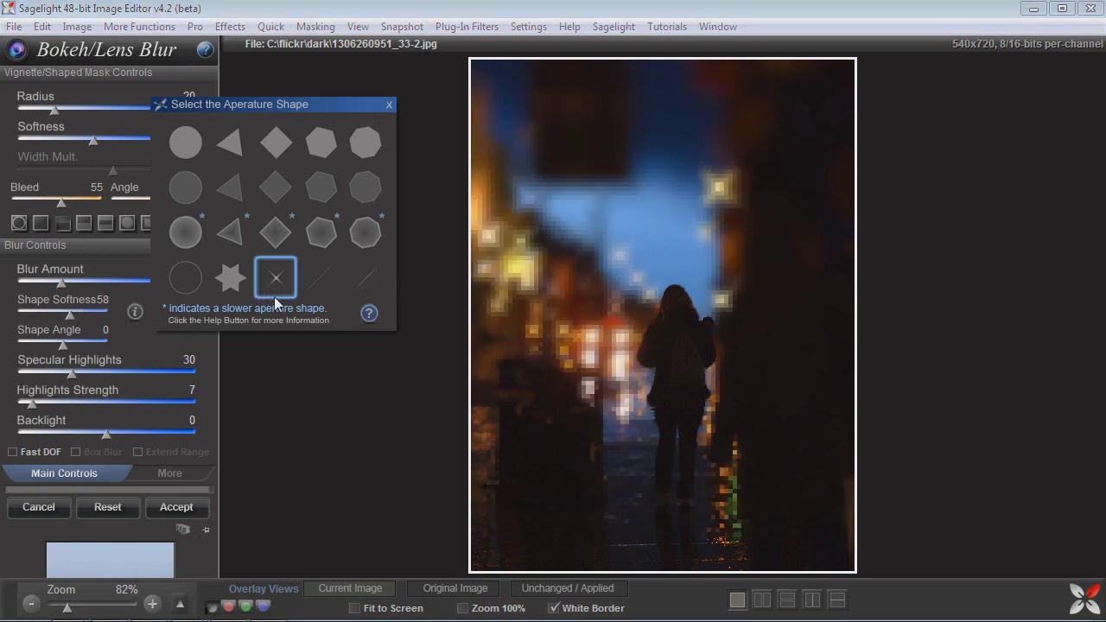
pyautogui.click(318, 290)
pyautogui.moveTo(61, 283); pyautogui.dragTo(114, 282)
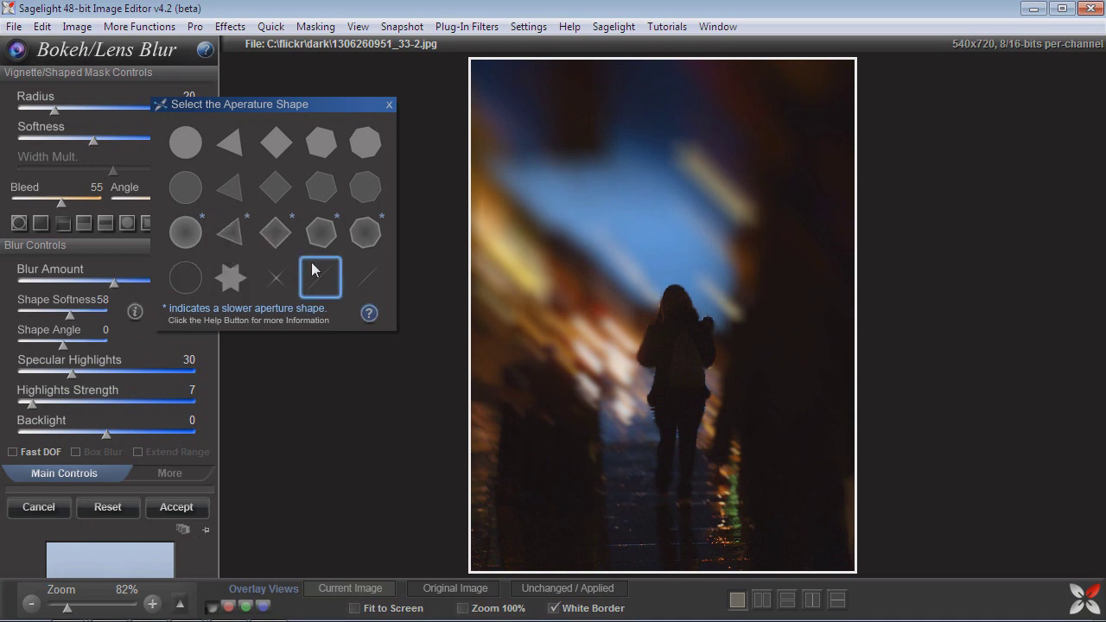
# - Set Shape Softness to 61, Highlights Strength to 48 and Blur Amount to 14, using the plain solid circle aperture shape
pyautogui.moveTo(73, 314)
pyautogui.mouseDown()
pyautogui.moveTo(34, 316)
pyautogui.moveTo(75, 316)
pyautogui.mouseUp()
pyautogui.moveTo(60, 401); pyautogui.dragTo(102, 402)
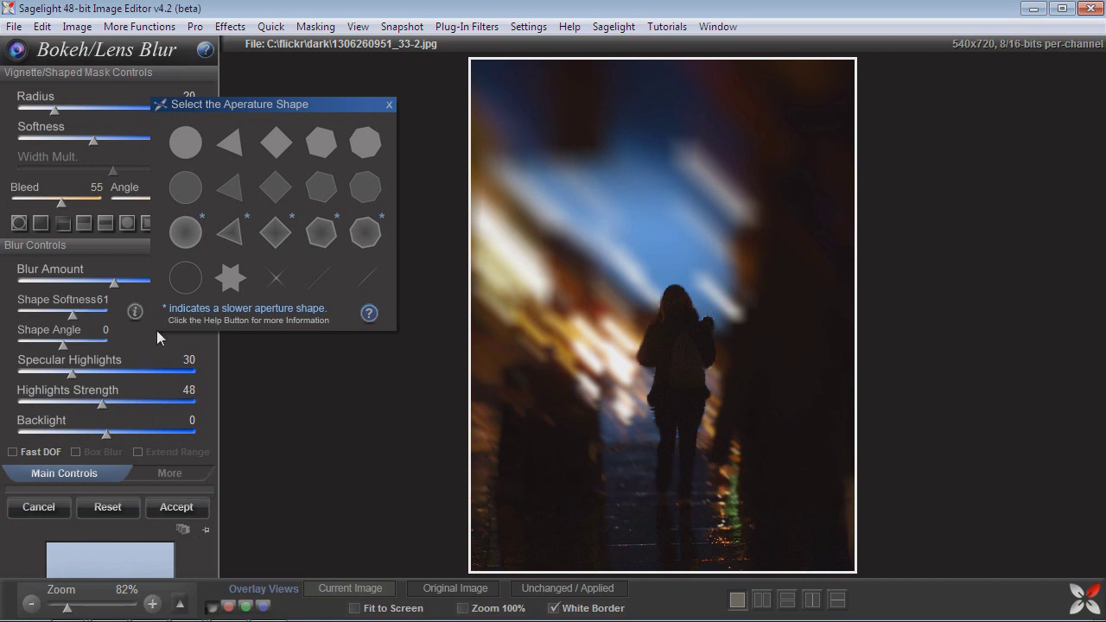
pyautogui.click(184, 148)
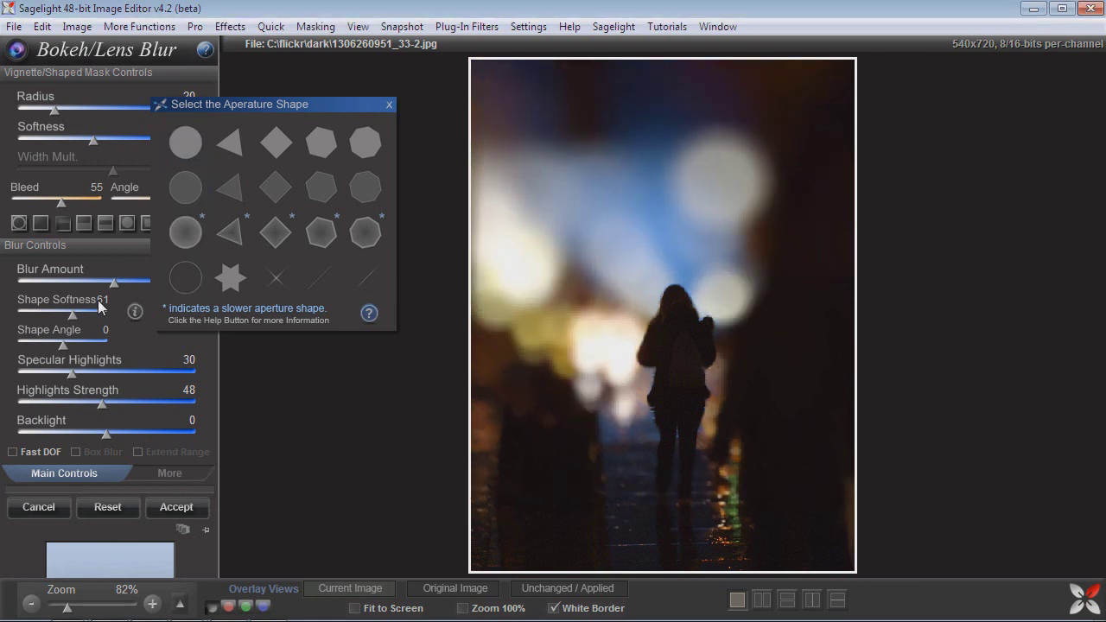
pyautogui.moveTo(76, 280); pyautogui.dragTo(43, 281)
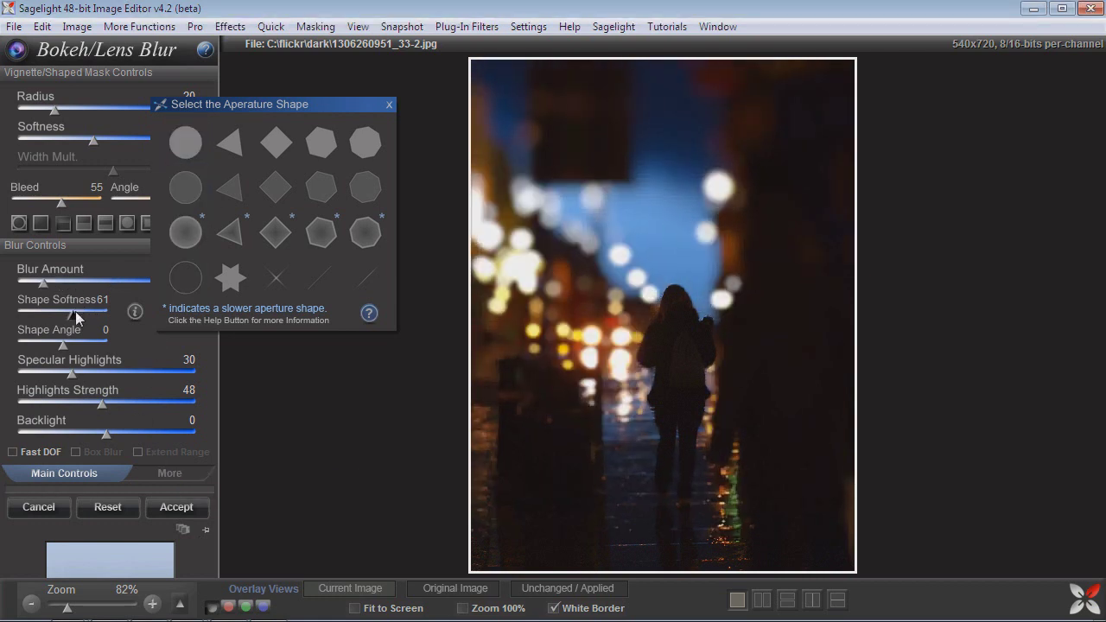
# - Set Specular Edge to 5 and reduce Highlights Strength to about 20
pyautogui.click(157, 469)
pyautogui.moveTo(70, 421); pyautogui.dragTo(62, 414)
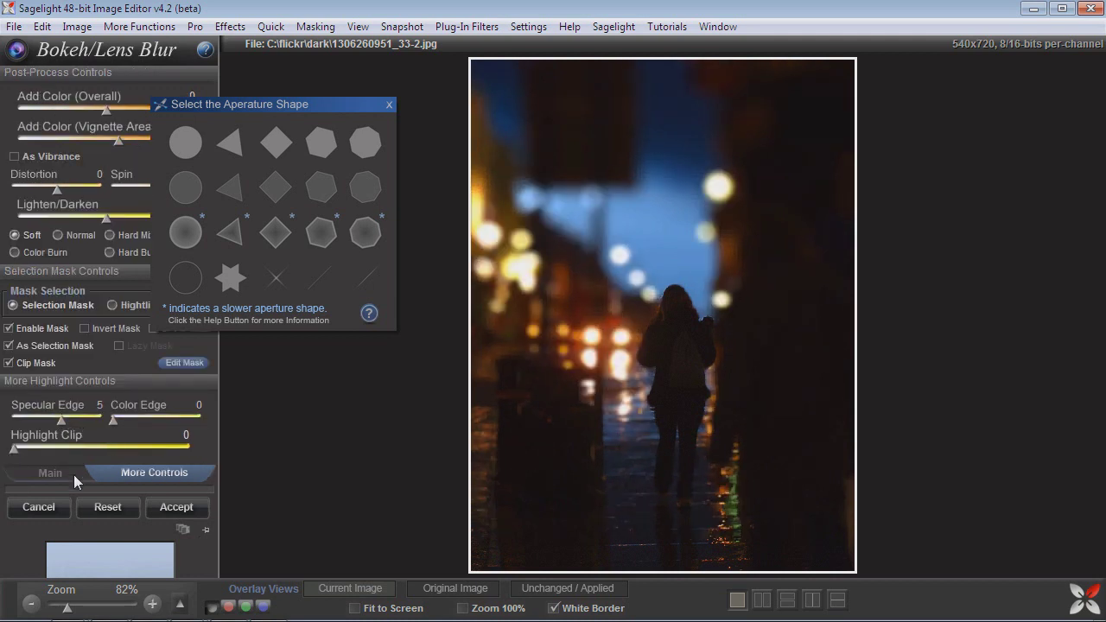
pyautogui.click(73, 475)
pyautogui.click(57, 396)
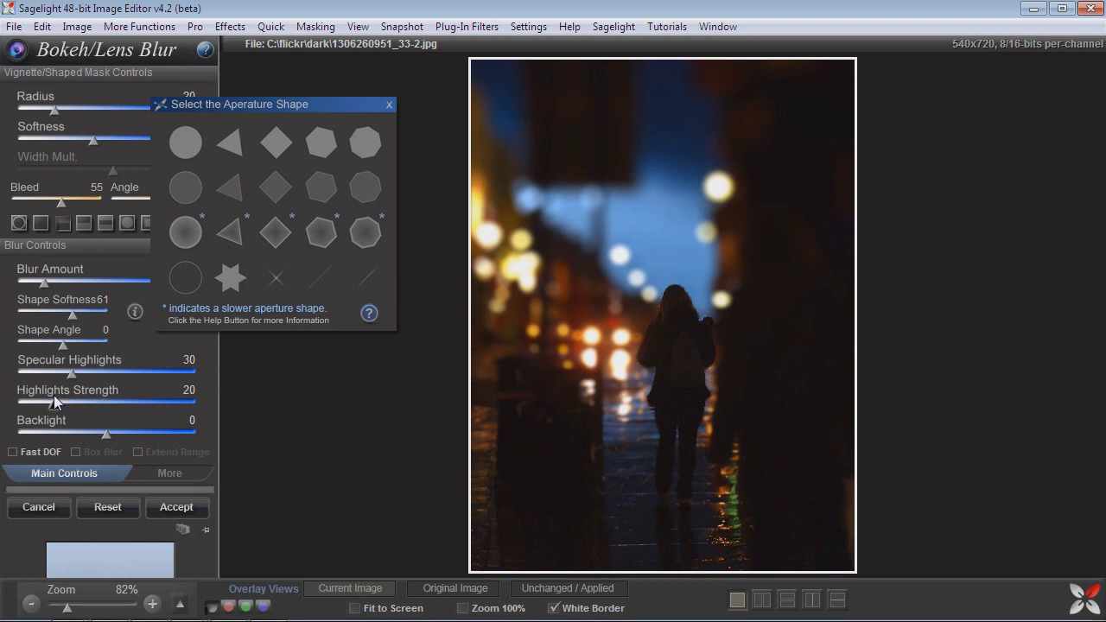
# - Set Shape Softness to 0 and apply the nearly round polygon aperture shape with the thin outline
pyautogui.click(38, 315)
pyautogui.moveTo(38, 315); pyautogui.dragTo(16, 316)
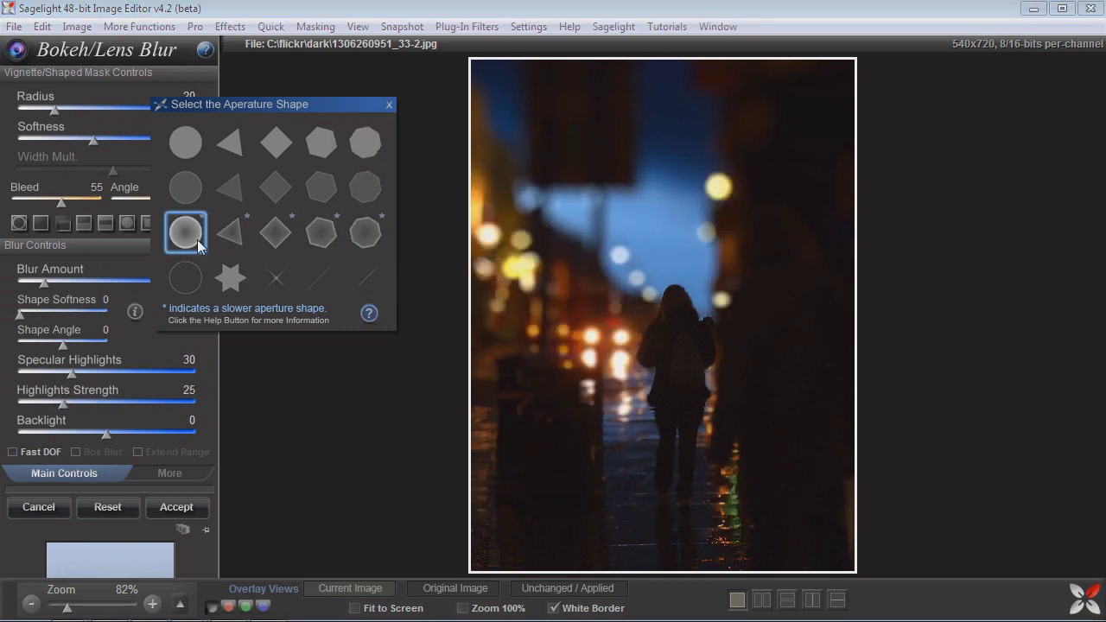
pyautogui.click(359, 193)
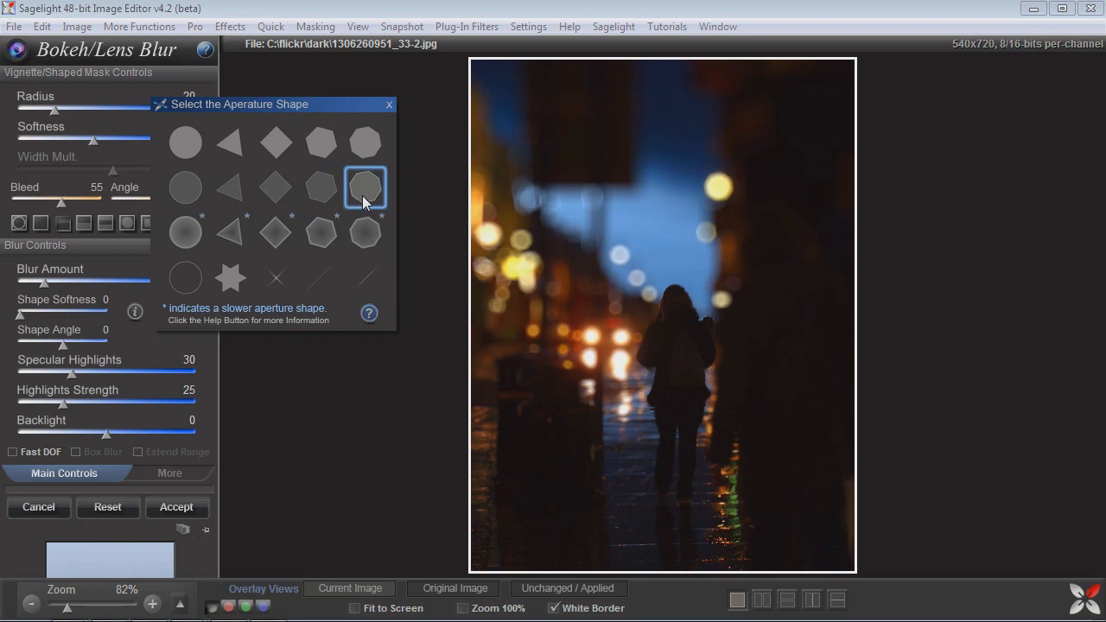
# - Try Add Color (Overall) at 39 with Vignette Area at 0, and compare with Vignette Area at 28 and Overall at 0
pyautogui.click(169, 473)
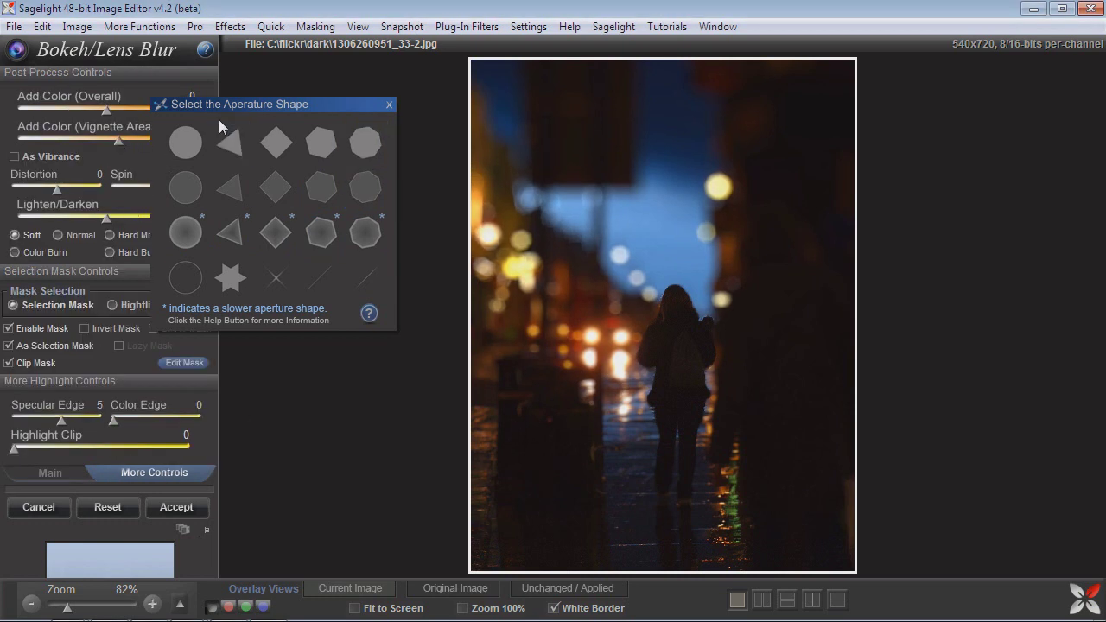
pyautogui.moveTo(118, 140); pyautogui.dragTo(106, 142)
pyautogui.moveTo(107, 104); pyautogui.dragTo(127, 137)
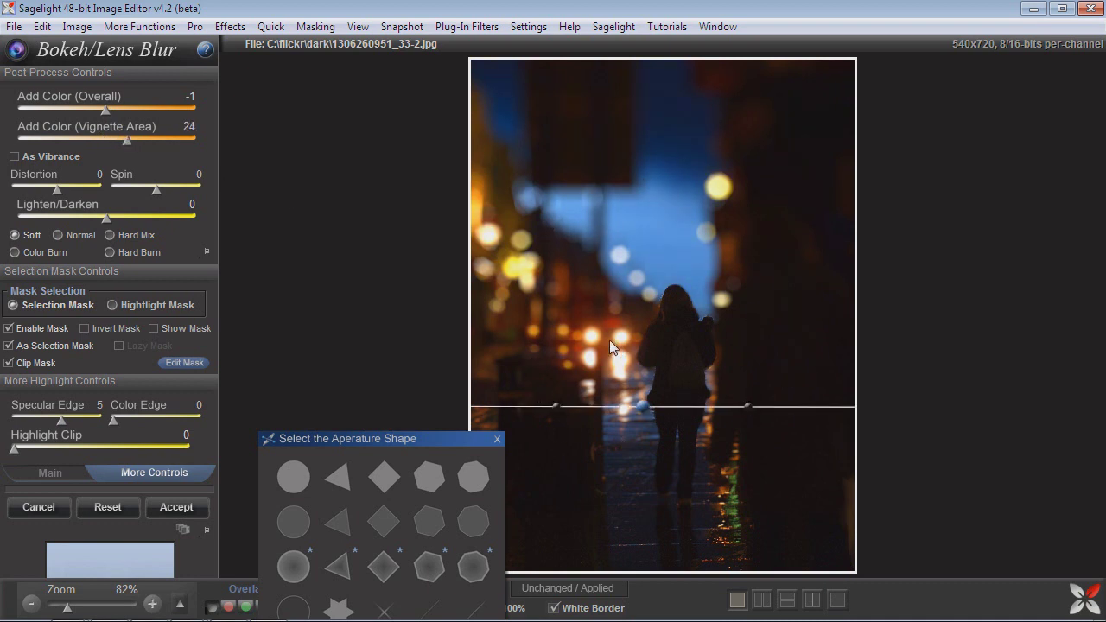
pyautogui.moveTo(127, 137); pyautogui.dragTo(136, 111)
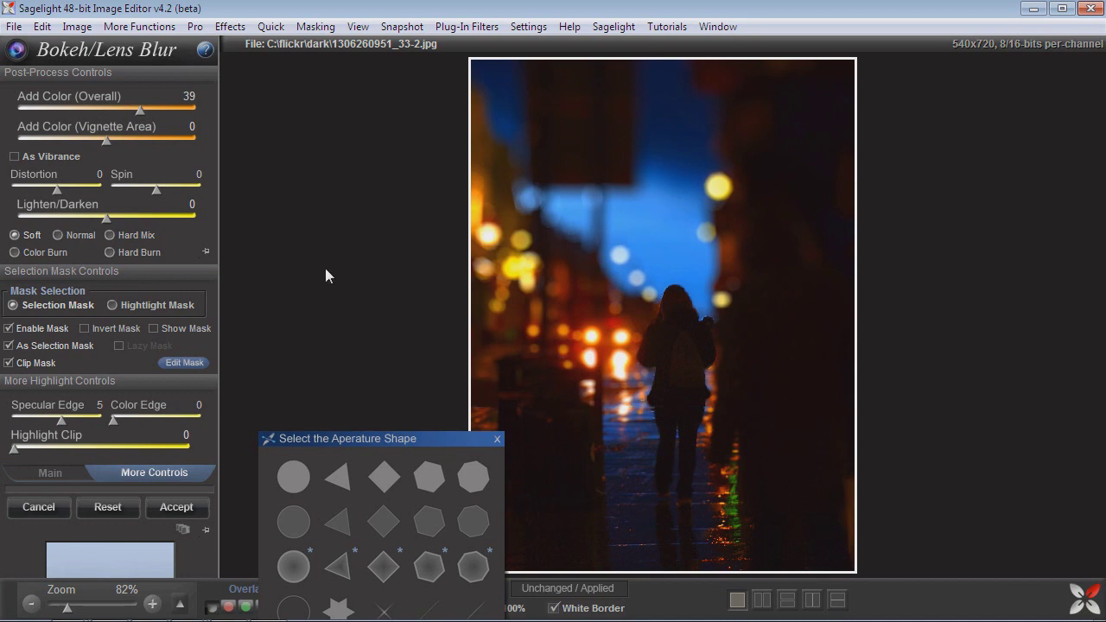
pyautogui.moveTo(122, 105); pyautogui.dragTo(131, 134)
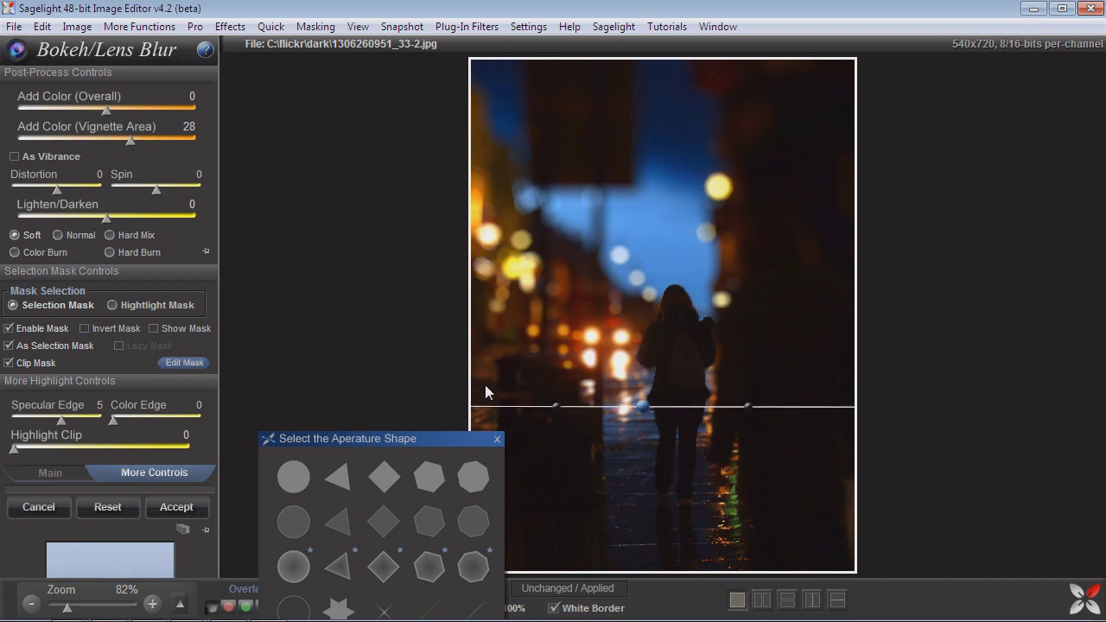
# - Try Add Color (Overall) at 19 with Add Color (Vignette Area) at -93 to desaturate the blurred background
pyautogui.moveTo(105, 110)
pyautogui.mouseDown()
pyautogui.moveTo(17, 109)
pyautogui.moveTo(123, 110)
pyautogui.mouseUp()
pyautogui.moveTo(131, 138); pyautogui.dragTo(26, 141)
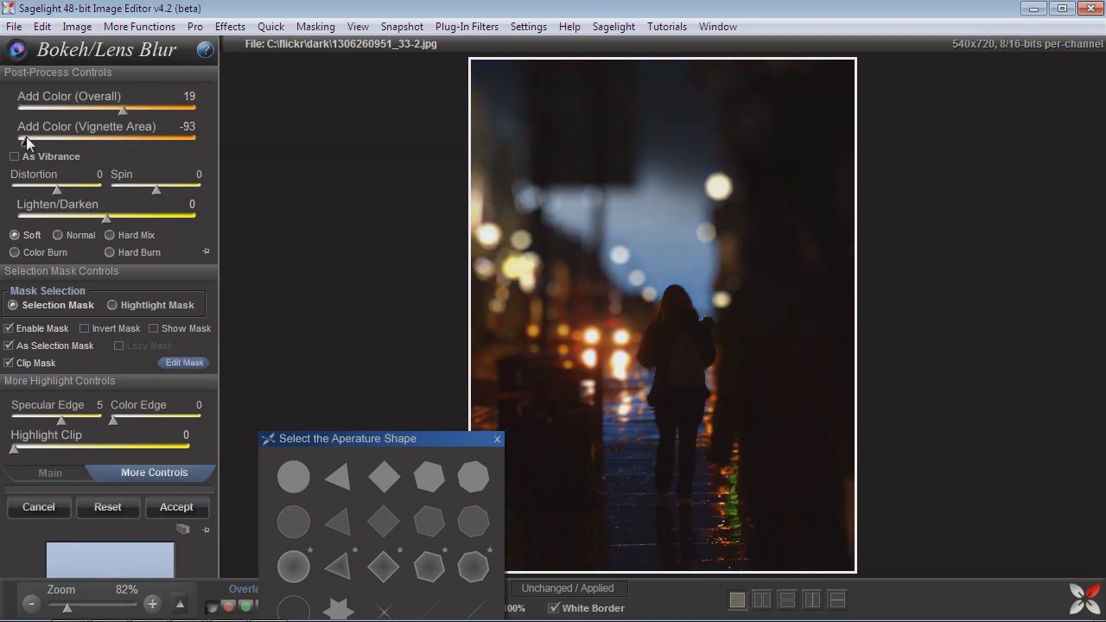
# - Set Add Color (Overall) to 1, Add Color (Vignette Area) to 37 and Lighten/Darken to 25
pyautogui.moveTo(102, 109); pyautogui.dragTo(125, 111)
pyautogui.moveTo(124, 111)
pyautogui.mouseDown()
pyautogui.moveTo(97, 111)
pyautogui.moveTo(126, 112)
pyautogui.mouseUp()
pyautogui.click(49, 136)
pyautogui.moveTo(49, 136); pyautogui.dragTo(19, 116)
pyautogui.click(120, 110)
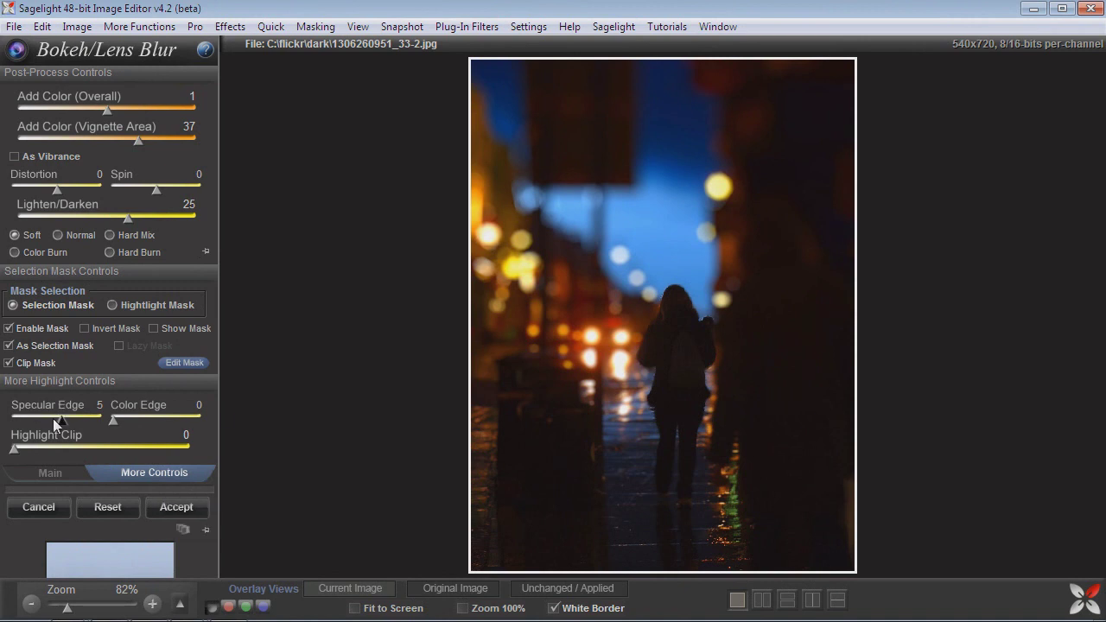
# - Try the Color Edge and Highlight Clip adjustments and return both to 0
pyautogui.click(55, 480)
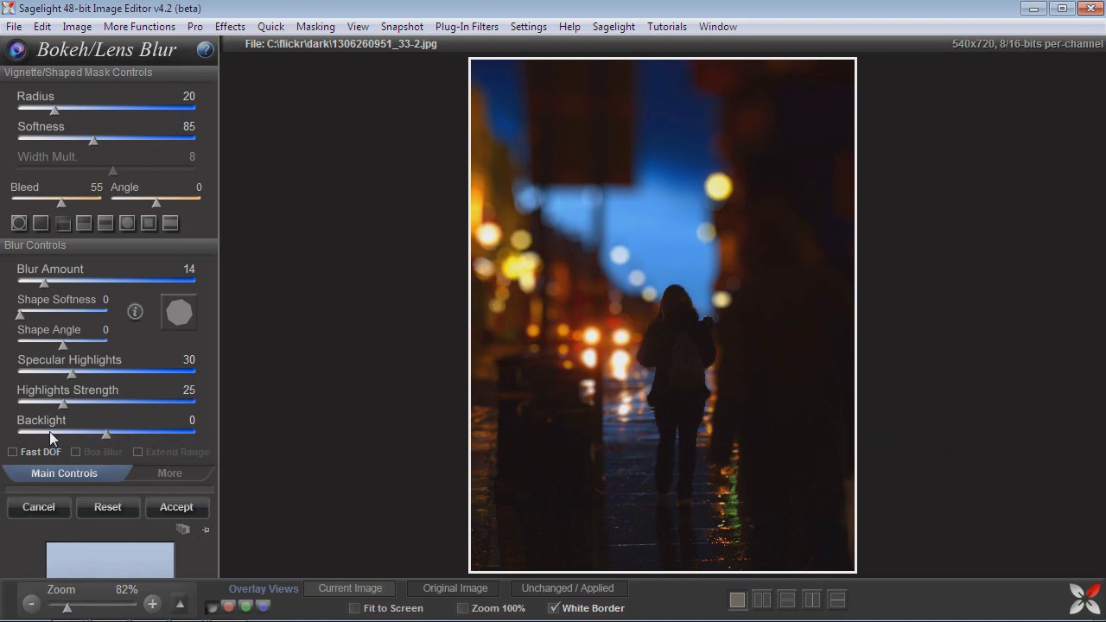
pyautogui.click(159, 479)
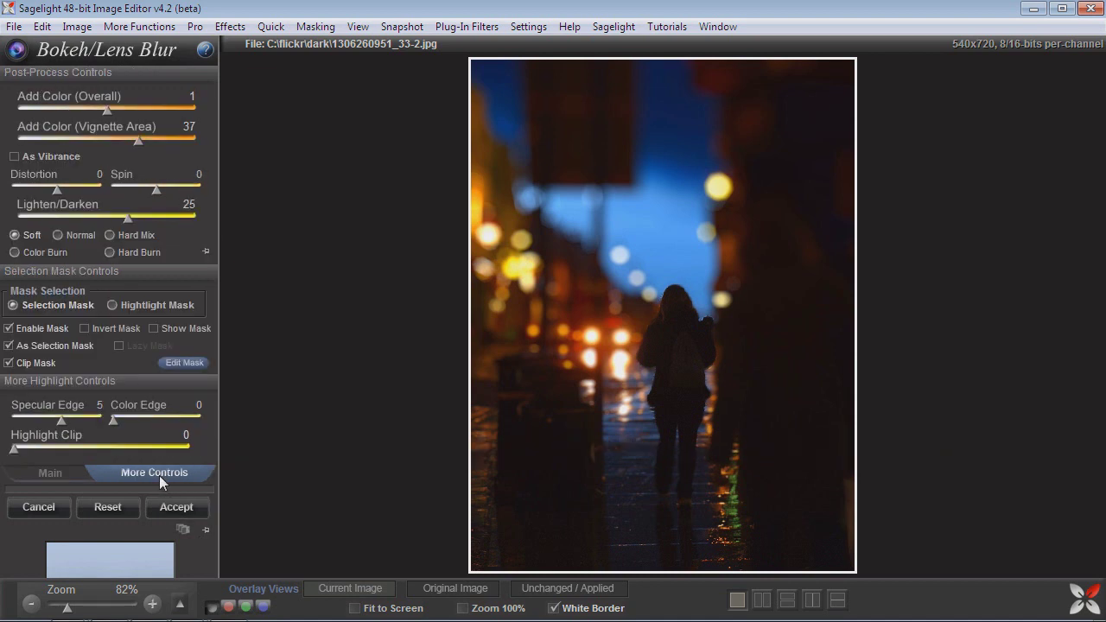
pyautogui.moveTo(119, 417)
pyautogui.mouseDown()
pyautogui.moveTo(178, 415)
pyautogui.moveTo(111, 415)
pyautogui.mouseUp()
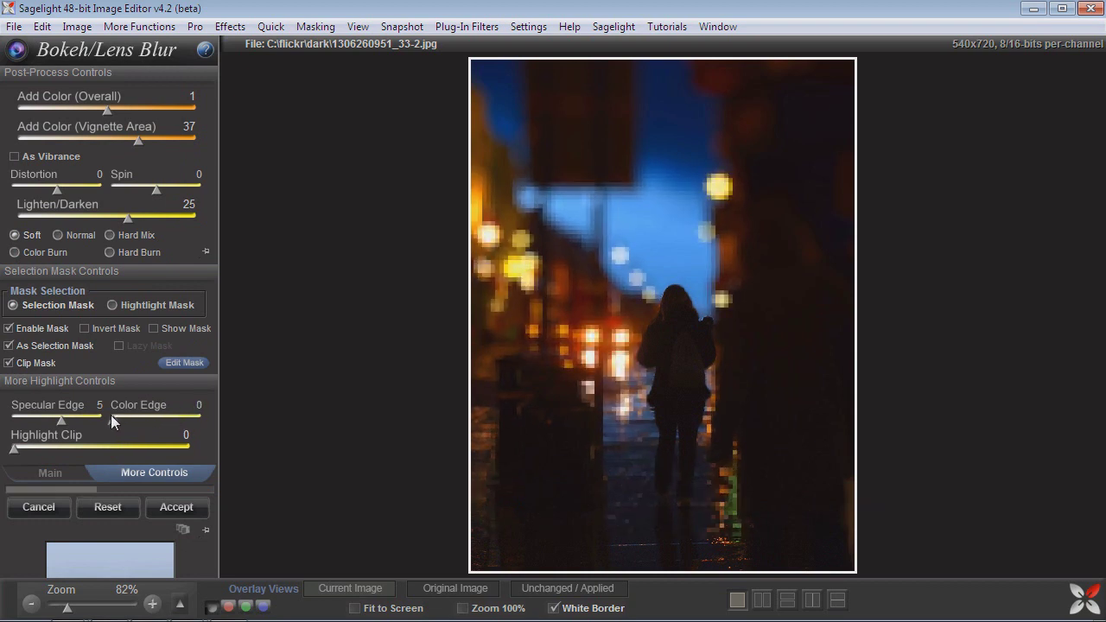
pyautogui.moveTo(14, 449)
pyautogui.mouseDown()
pyautogui.moveTo(91, 444)
pyautogui.moveTo(12, 450)
pyautogui.mouseUp()
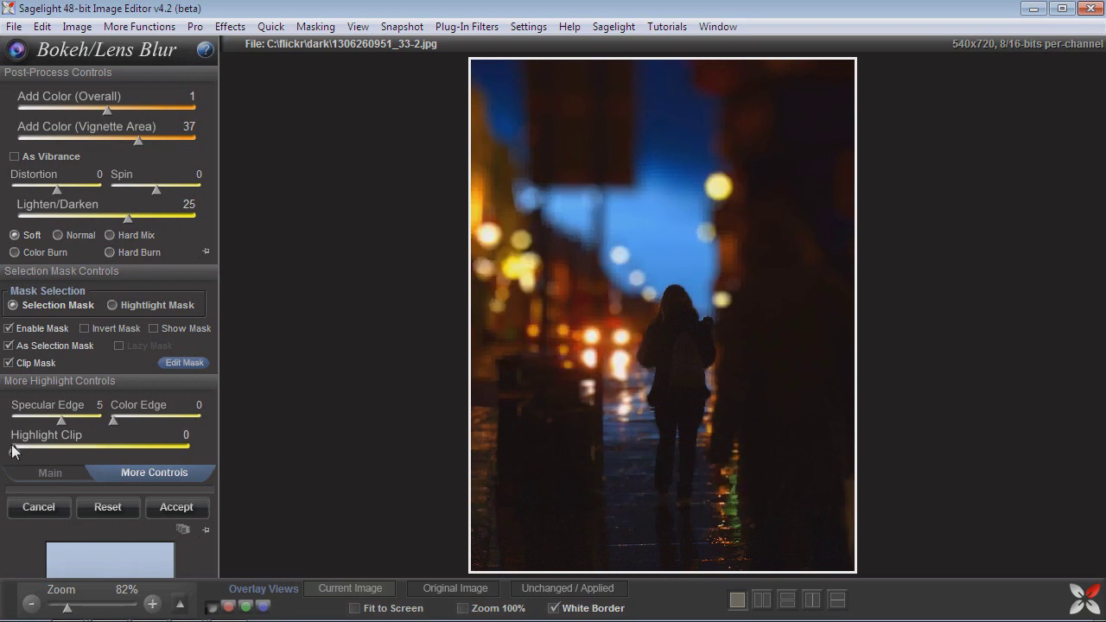